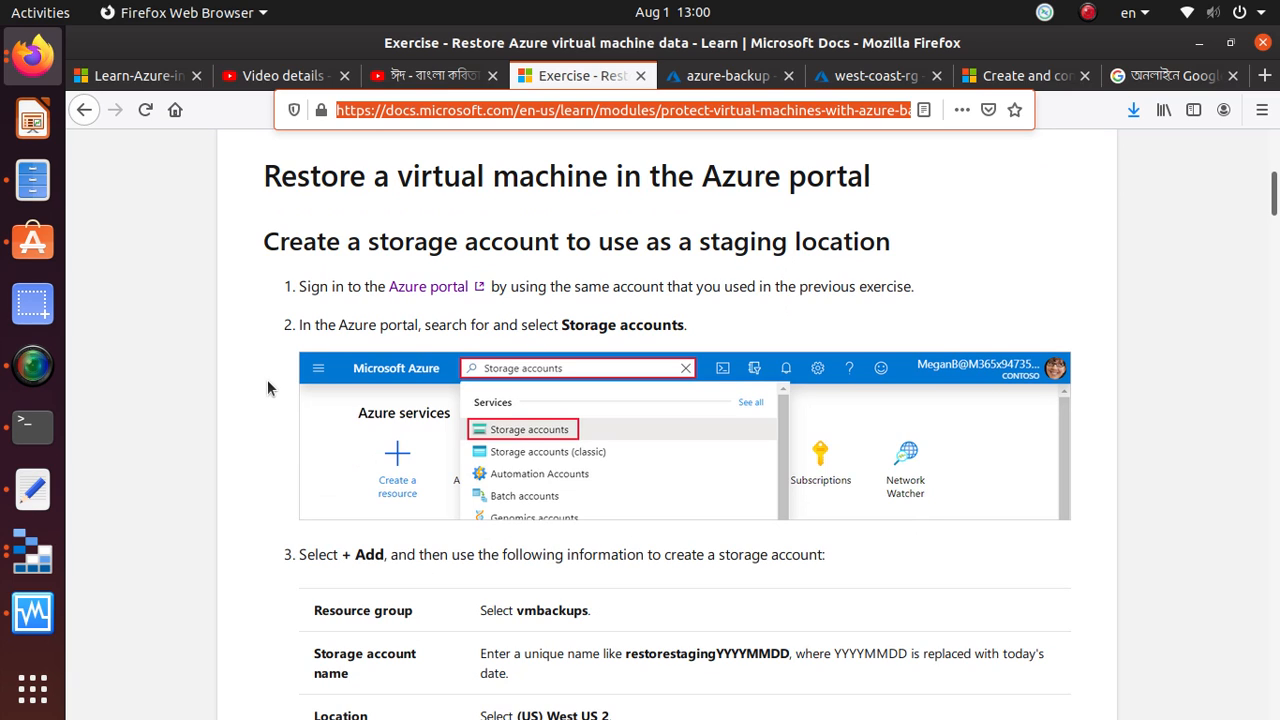
{"action": "left_click", "coordinate": [33, 488]}
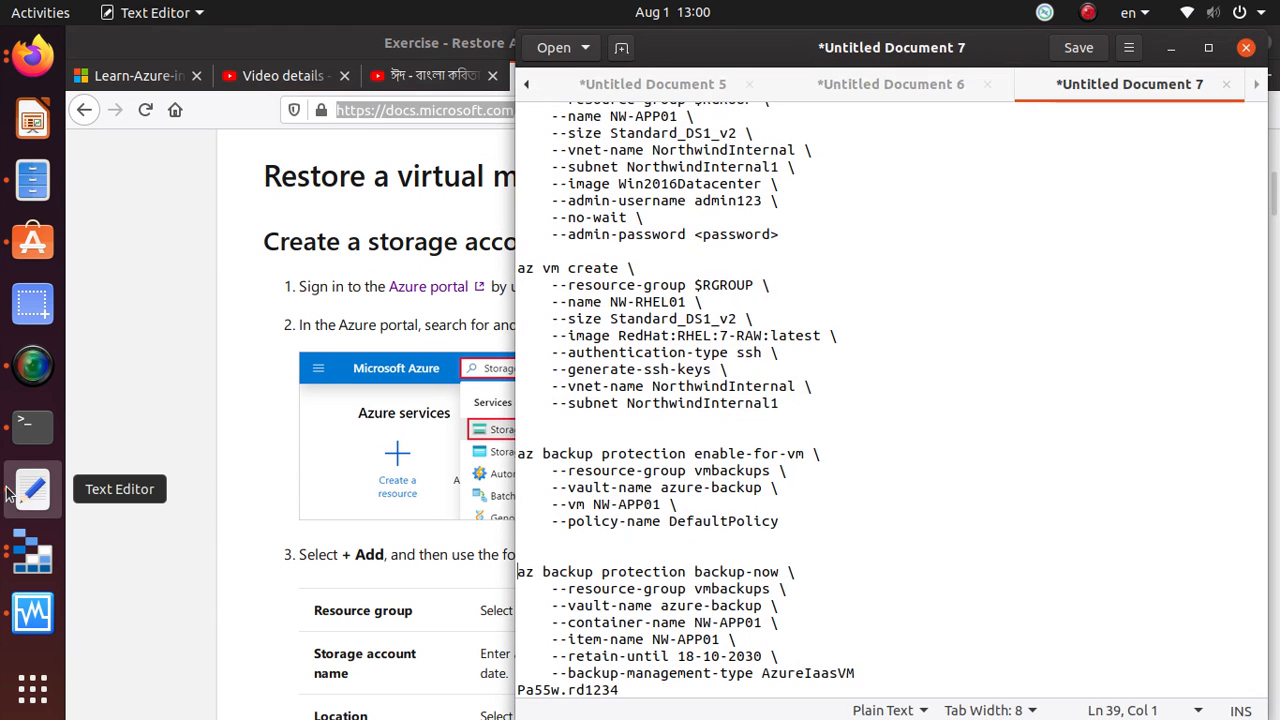
{"action": "left_click", "coordinate": [985, 577]}
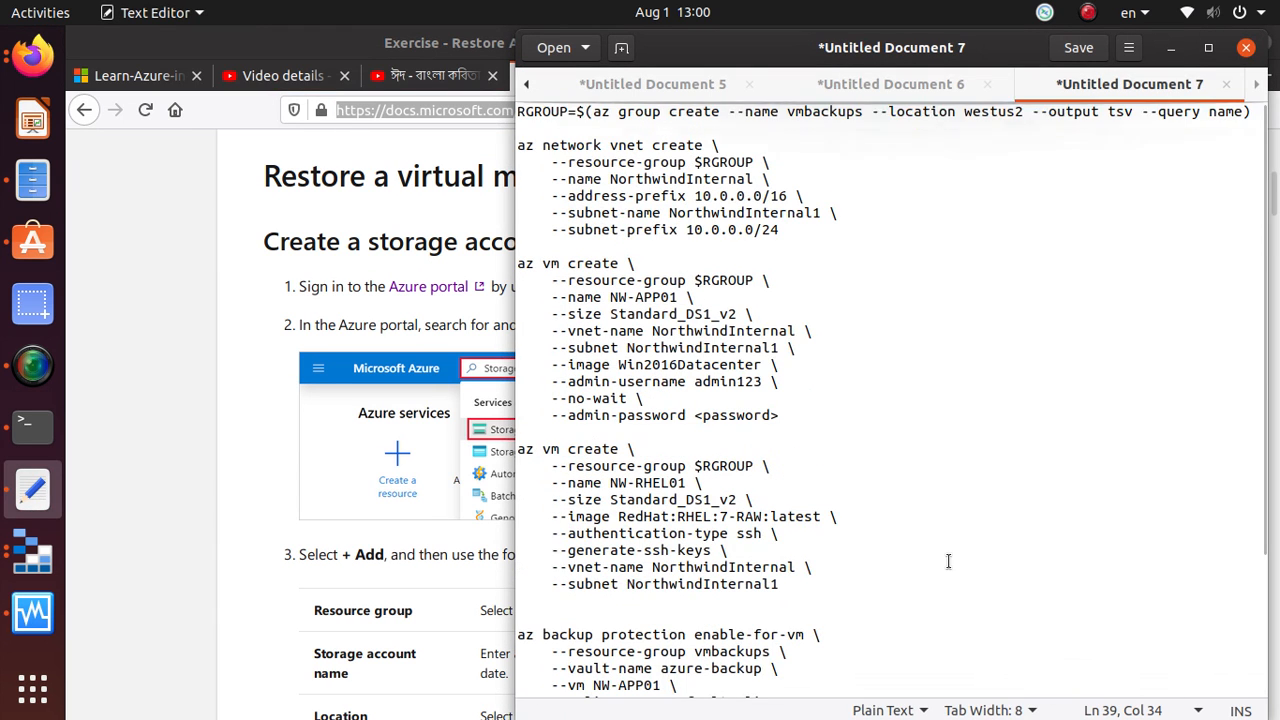
{"action": "left_click", "coordinate": [668, 692]}
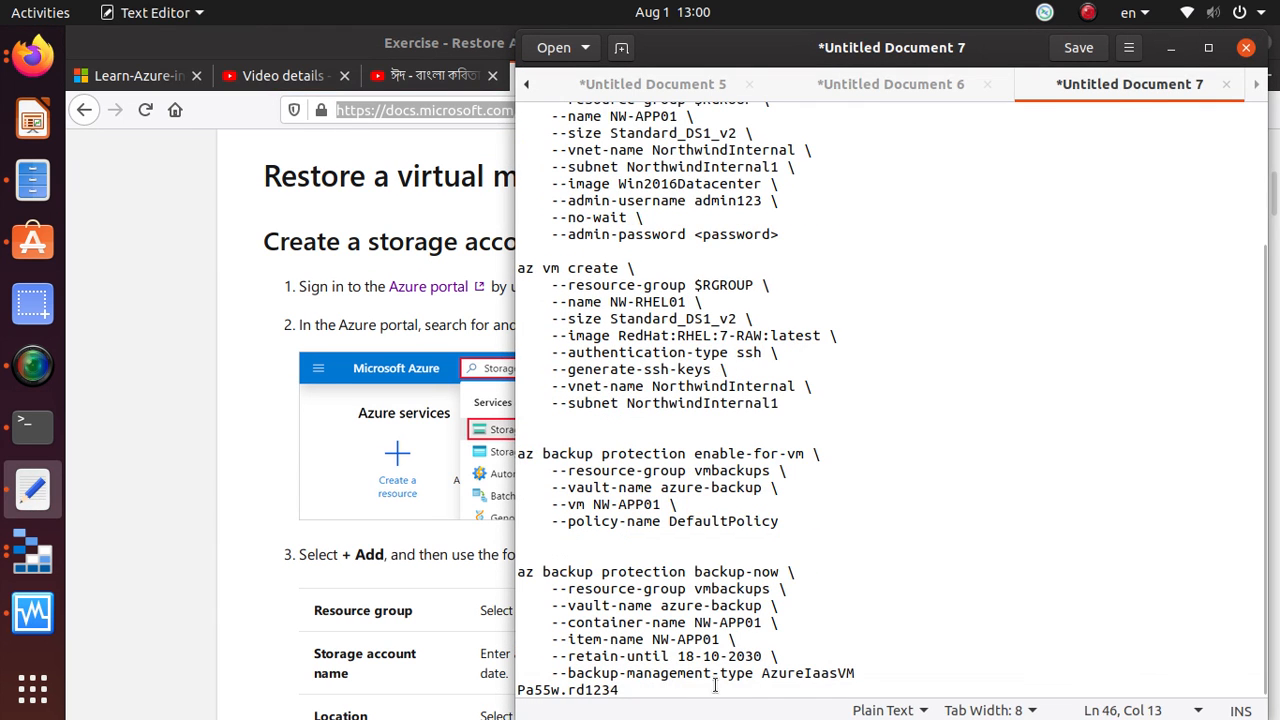
{"action": "key", "text": "Return"}
{"action": "key", "text": "Return"}
{"action": "key", "text": "Return"}
{"action": "key", "text": "Return"}
{"action": "key", "text": "Return"}
{"action": "key", "text": "Return"}
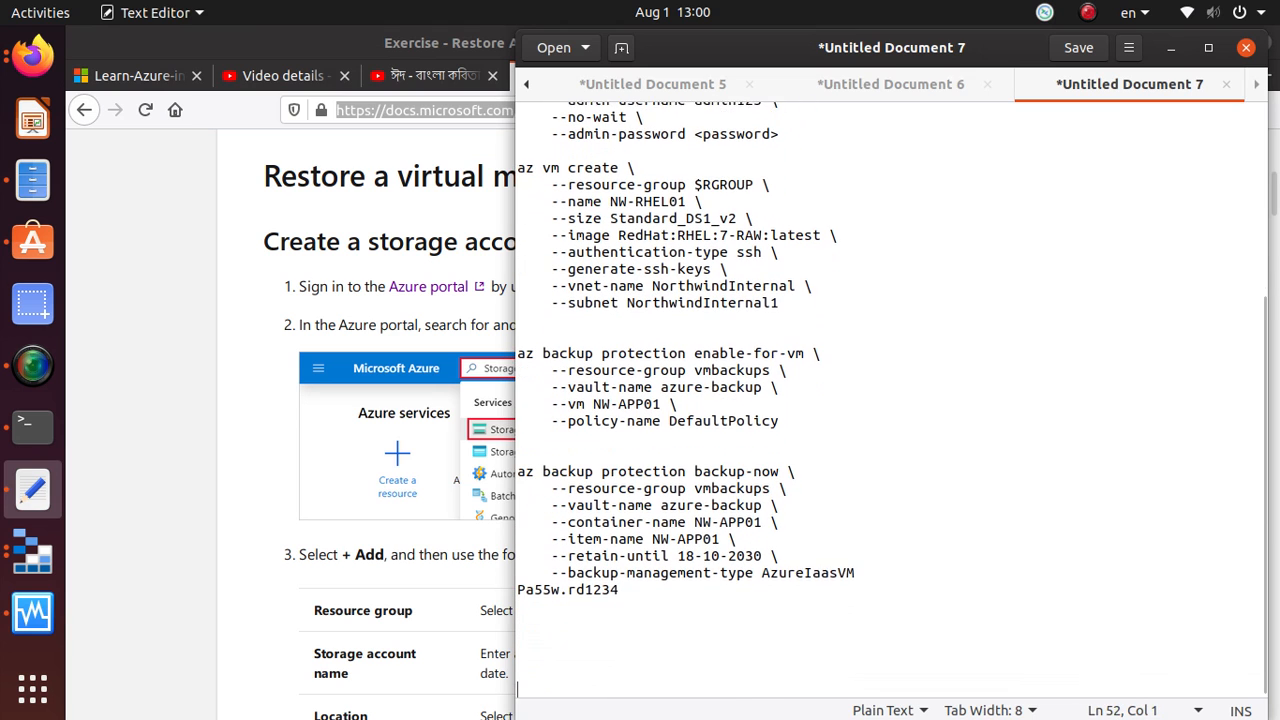
{"action": "type", "text": "https://docs.microsoft.com/en-us/learn/modules/protect-virtual-machines-with-azure-backup/6-exercise-restore-virtual-machine-data"}
{"action": "key", "text": "Return"}
{"action": "key", "text": "Return"}
{"action": "key", "text": "Return"}
{"action": "key", "text": "Return"}
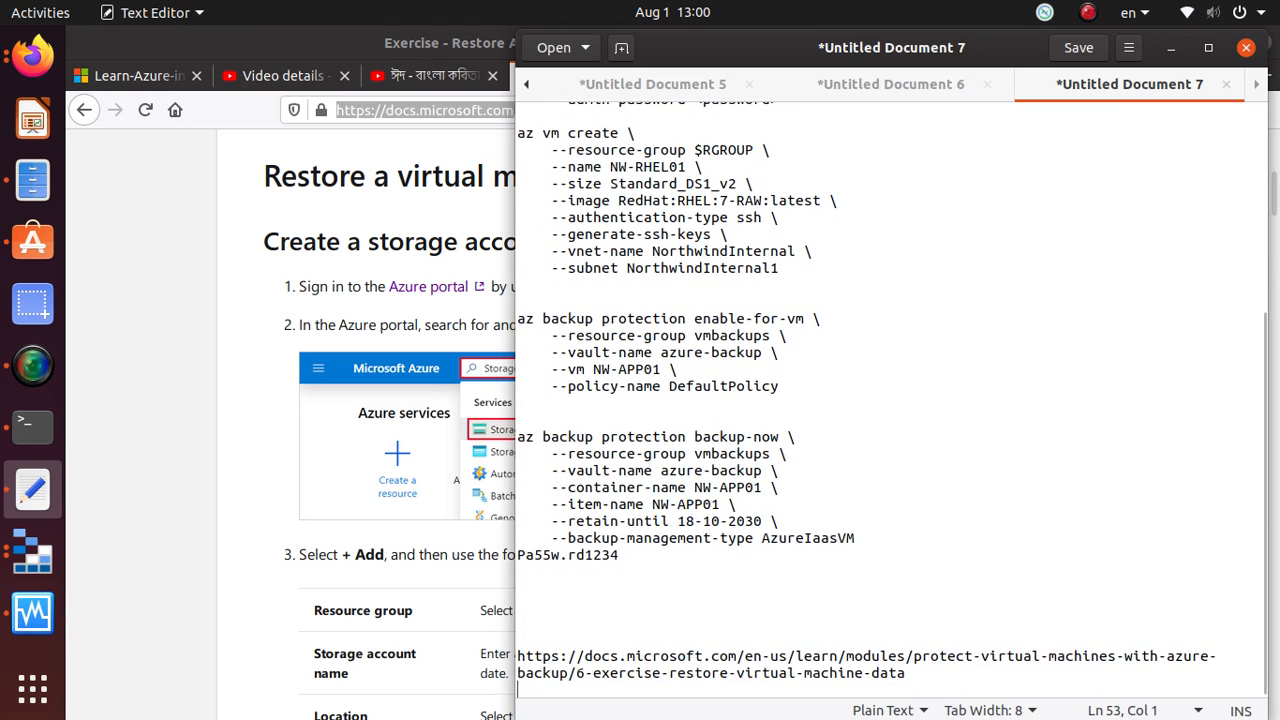
Step: Delete all the old notes and Azure CLI commands above the exercise URL, along with the extra blank lines
{"action": "left_click_drag", "start_coordinate": [638, 522], "coordinate": [354, 4]}
{"action": "key", "text": "Delete"}
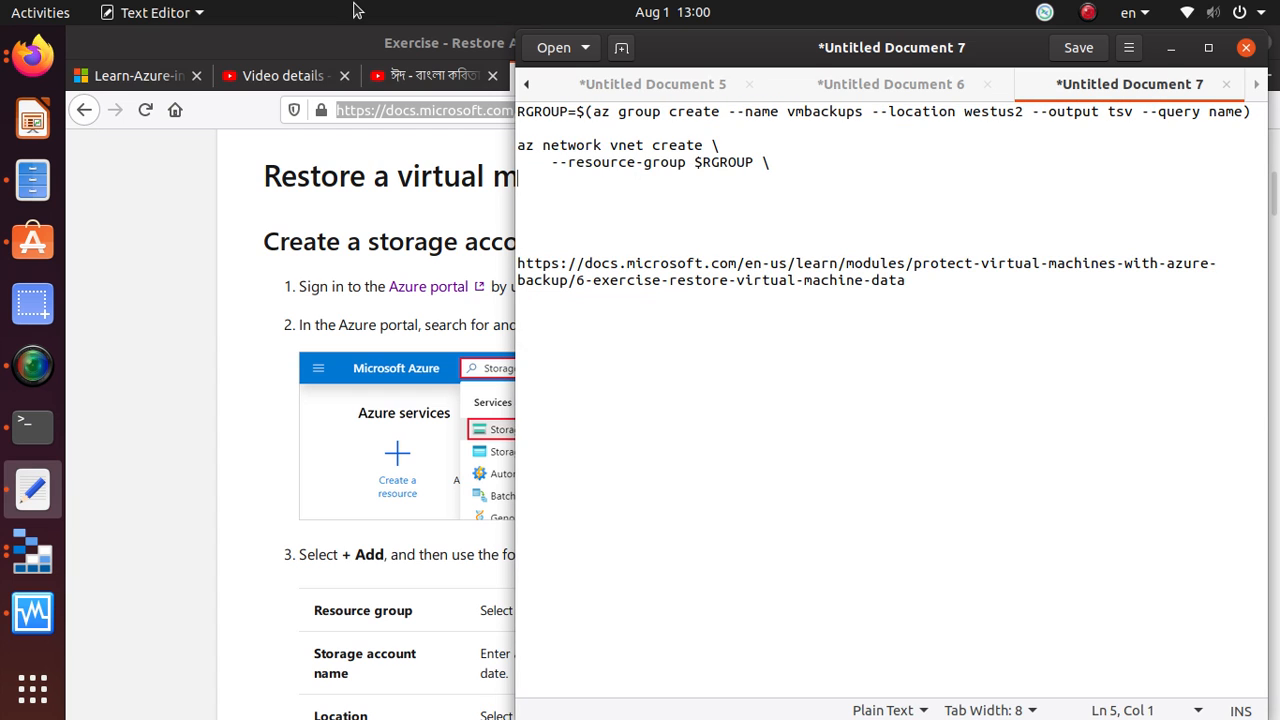
{"action": "left_click_drag", "start_coordinate": [882, 191], "coordinate": [444, 66]}
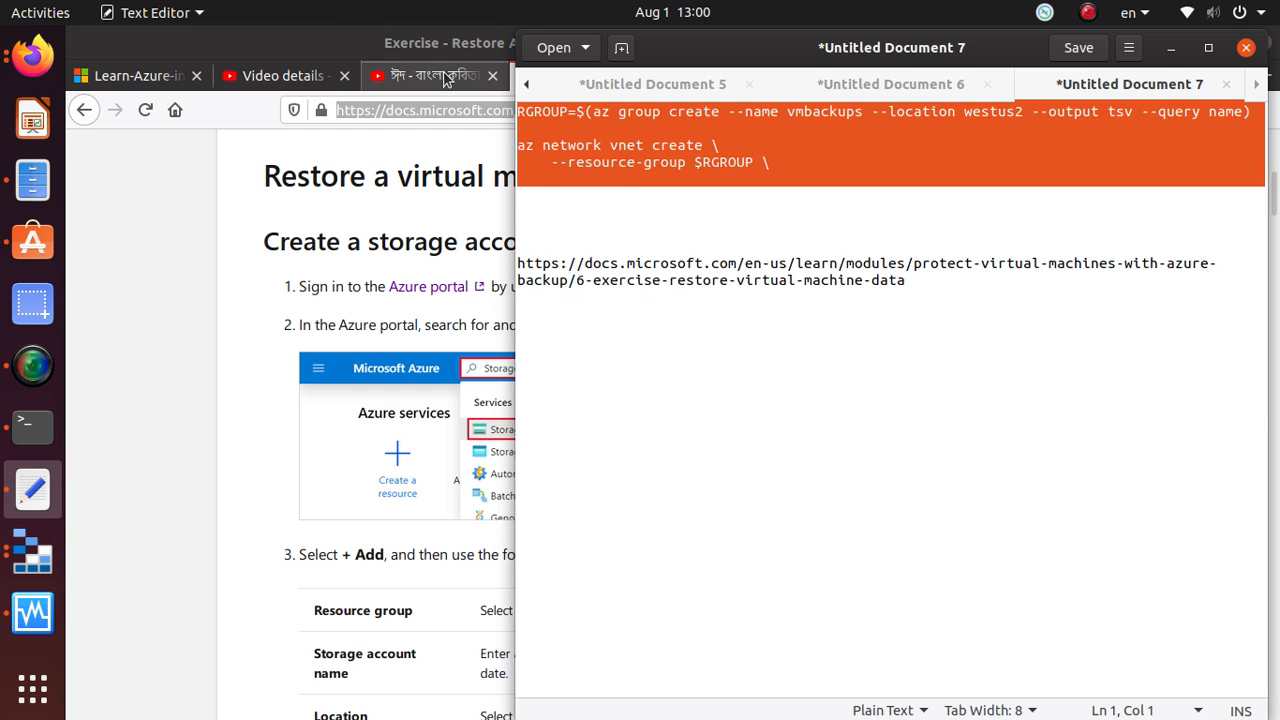
{"action": "key", "text": "Delete"}
{"action": "key", "text": "Delete"}
{"action": "key", "text": "Delete"}
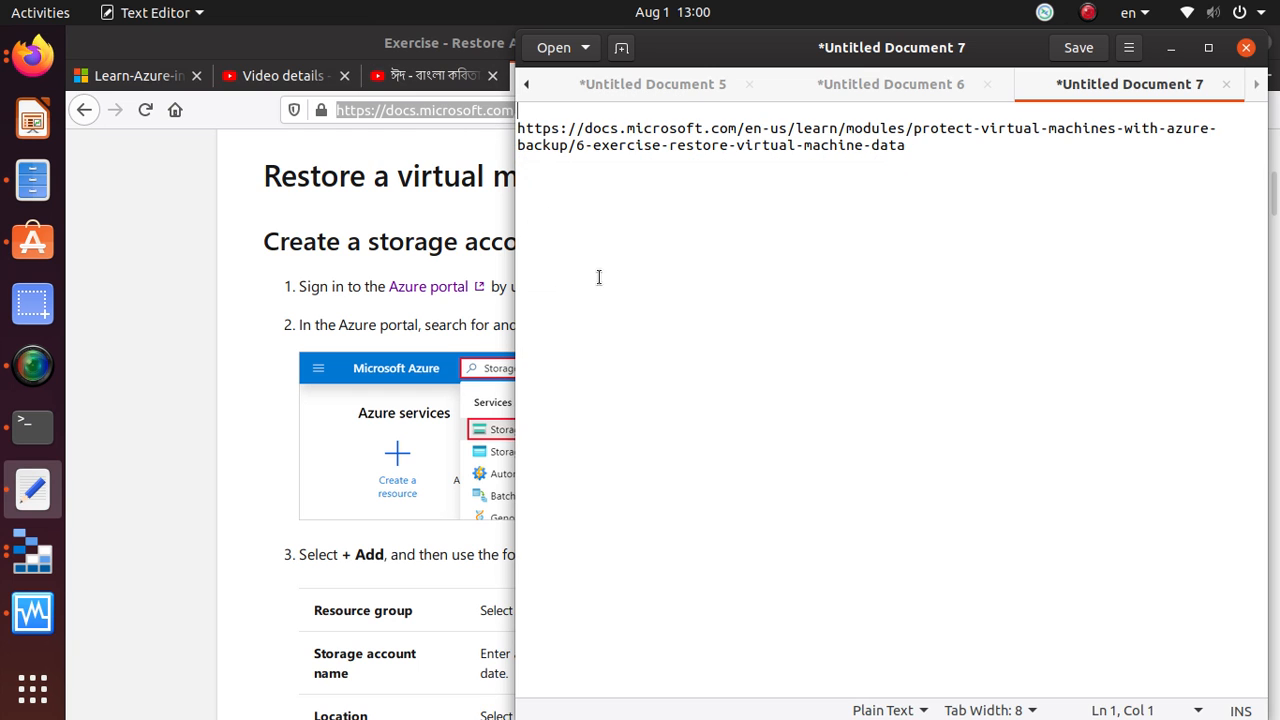
Step: Return to Firefox, view the start of the restore exercise, and open the azure-backup vault's backup items in the Azure portal
{"action": "left_click", "coordinate": [426, 210]}
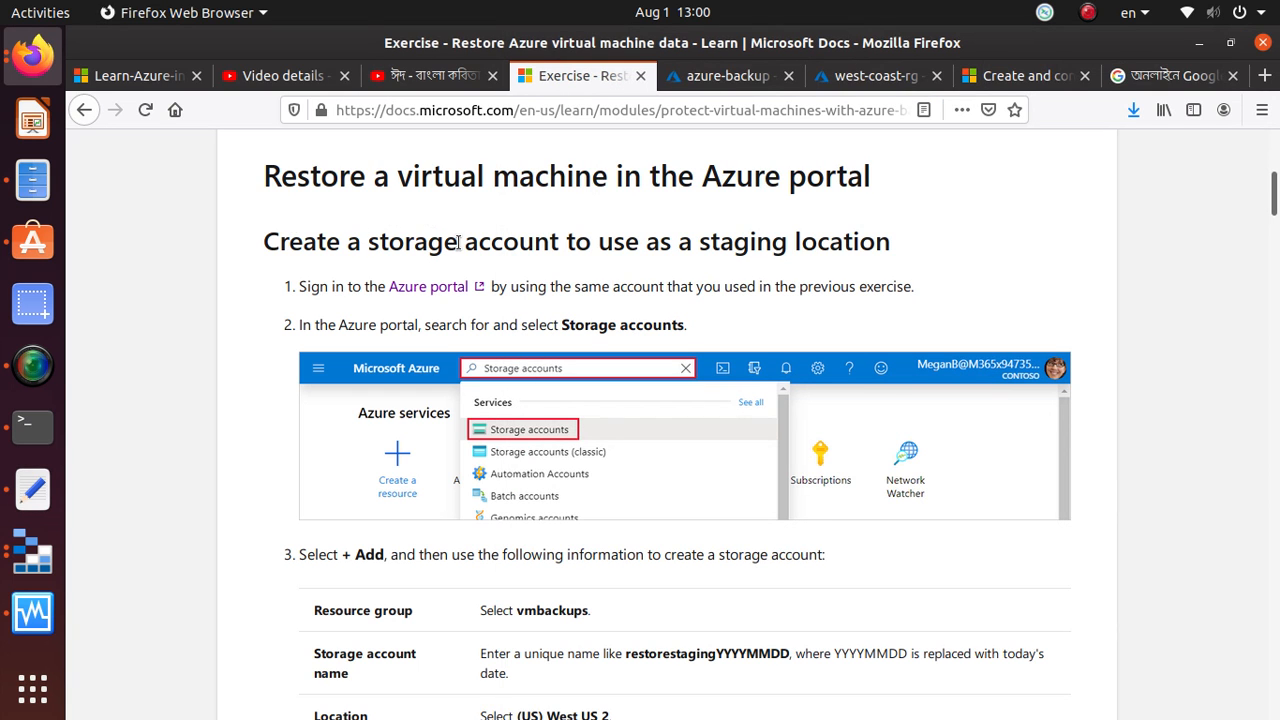
{"action": "scroll", "coordinate": [456, 242], "scroll_direction": "up", "scroll_amount": 3}
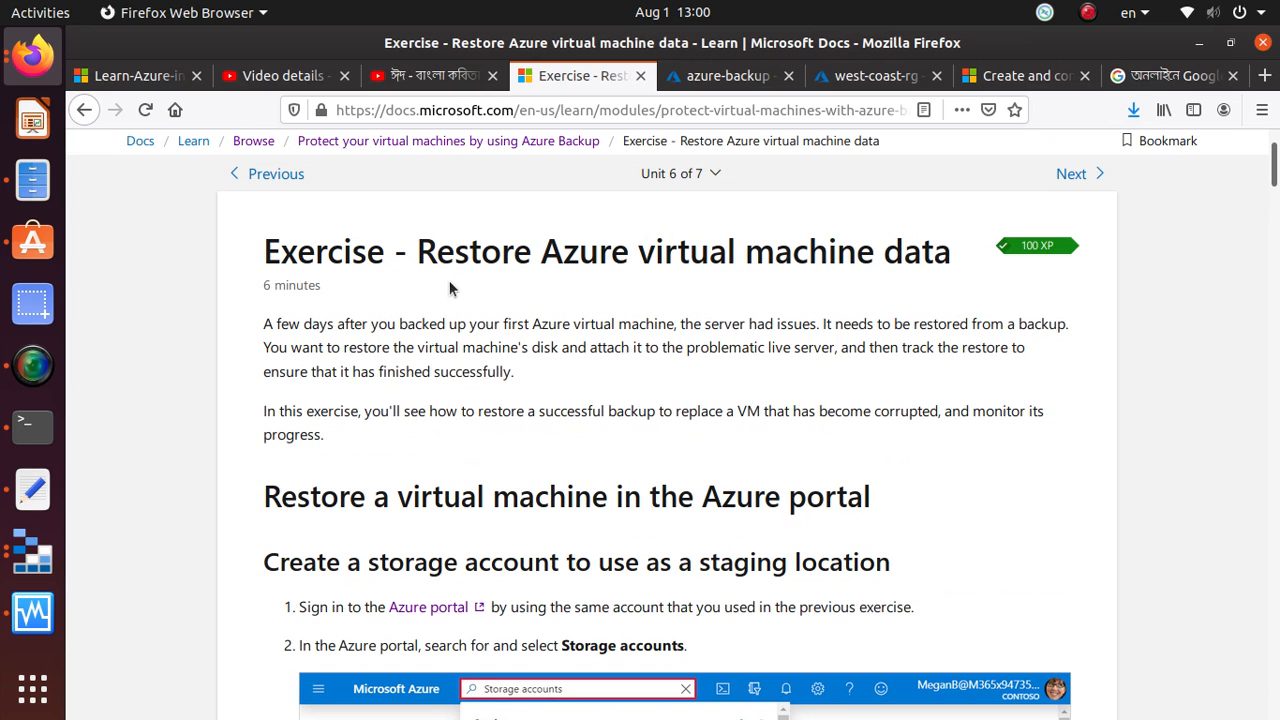
{"action": "left_click", "coordinate": [740, 75]}
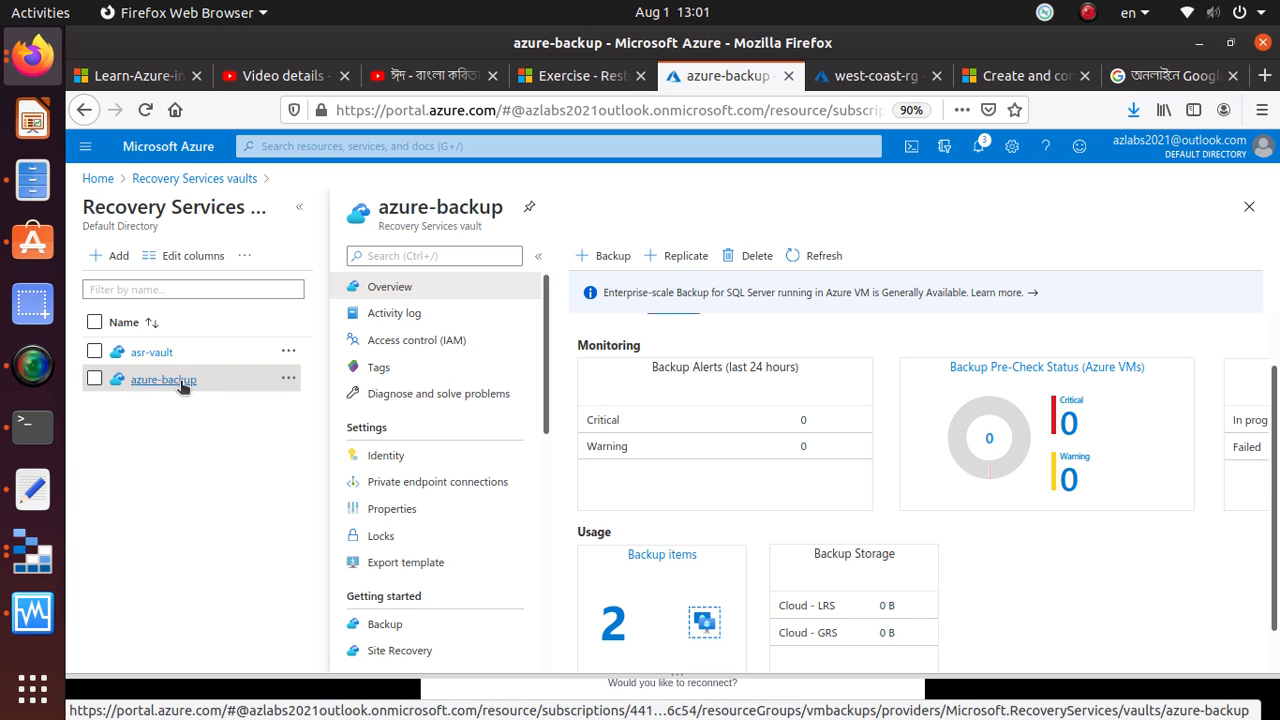
{"action": "scroll", "coordinate": [608, 443], "scroll_direction": "down", "scroll_amount": 1}
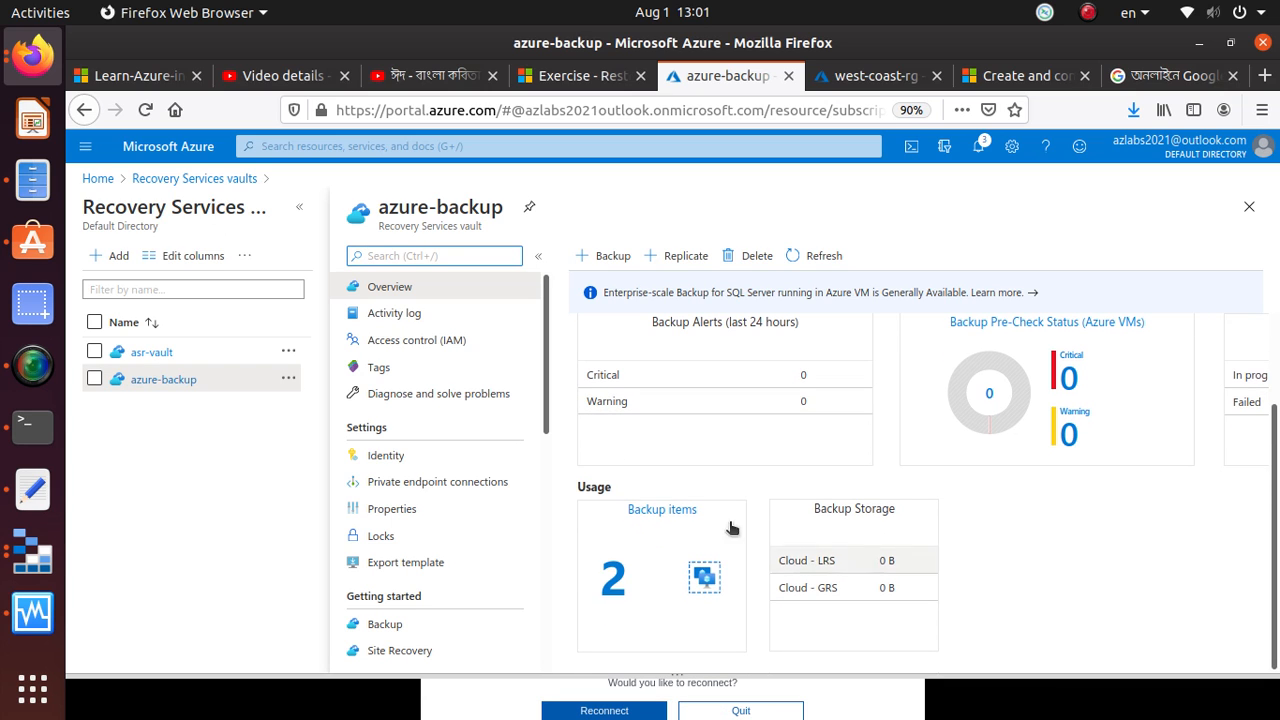
{"action": "left_click", "coordinate": [617, 590]}
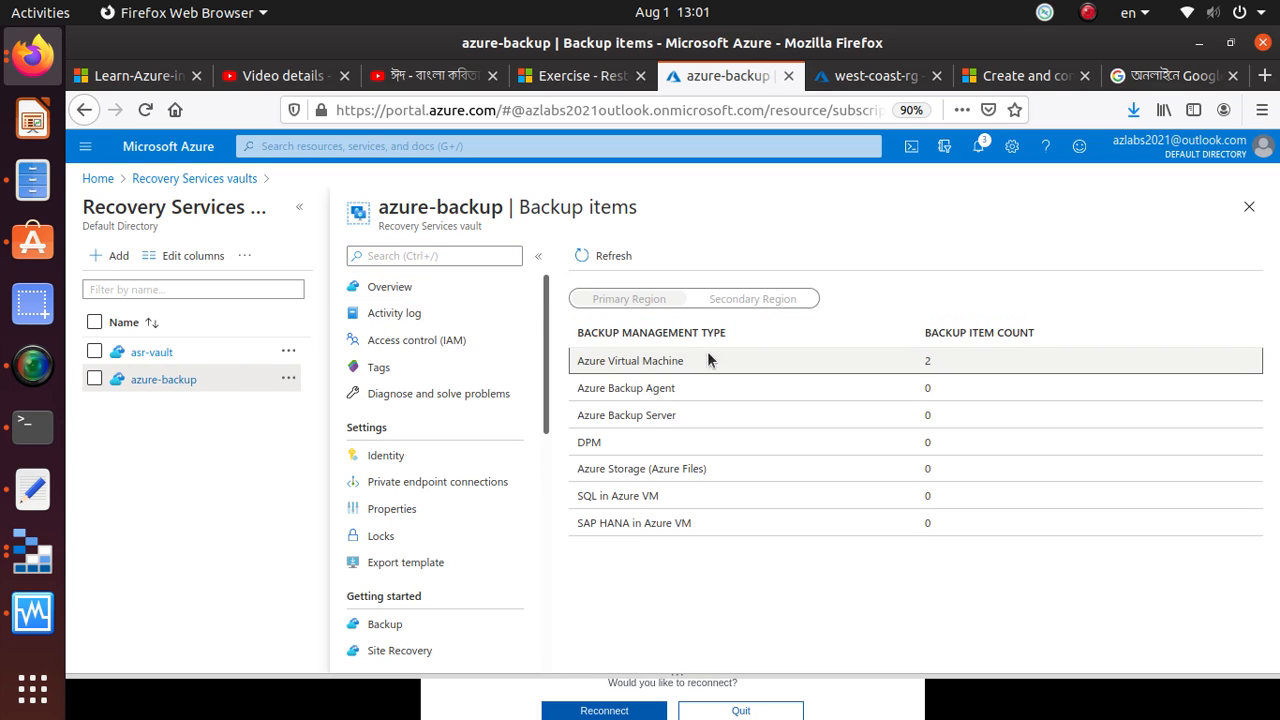
Step: Check the vault's SAP HANA in Azure VM items, and display the available actions for NW-APP01 under Azure Virtual Machine
{"action": "left_click_drag", "start_coordinate": [742, 390], "coordinate": [747, 563]}
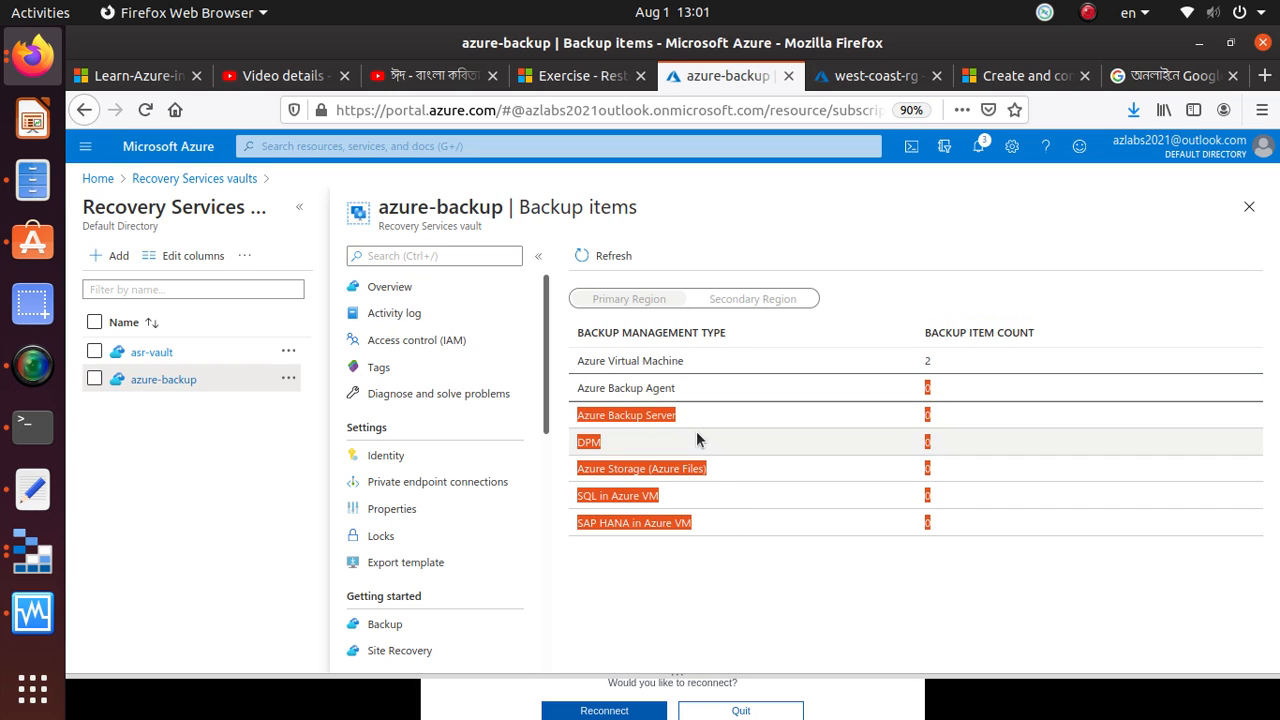
{"action": "left_click", "coordinate": [702, 522]}
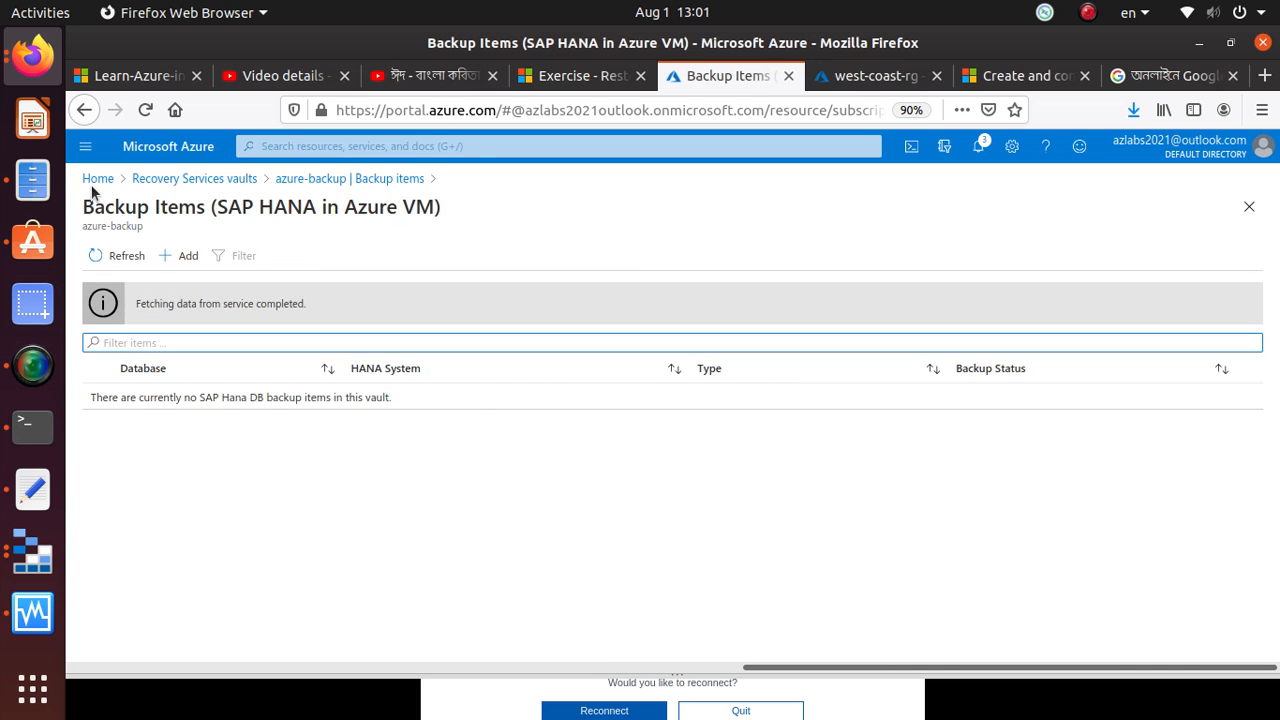
{"action": "left_click", "coordinate": [357, 179]}
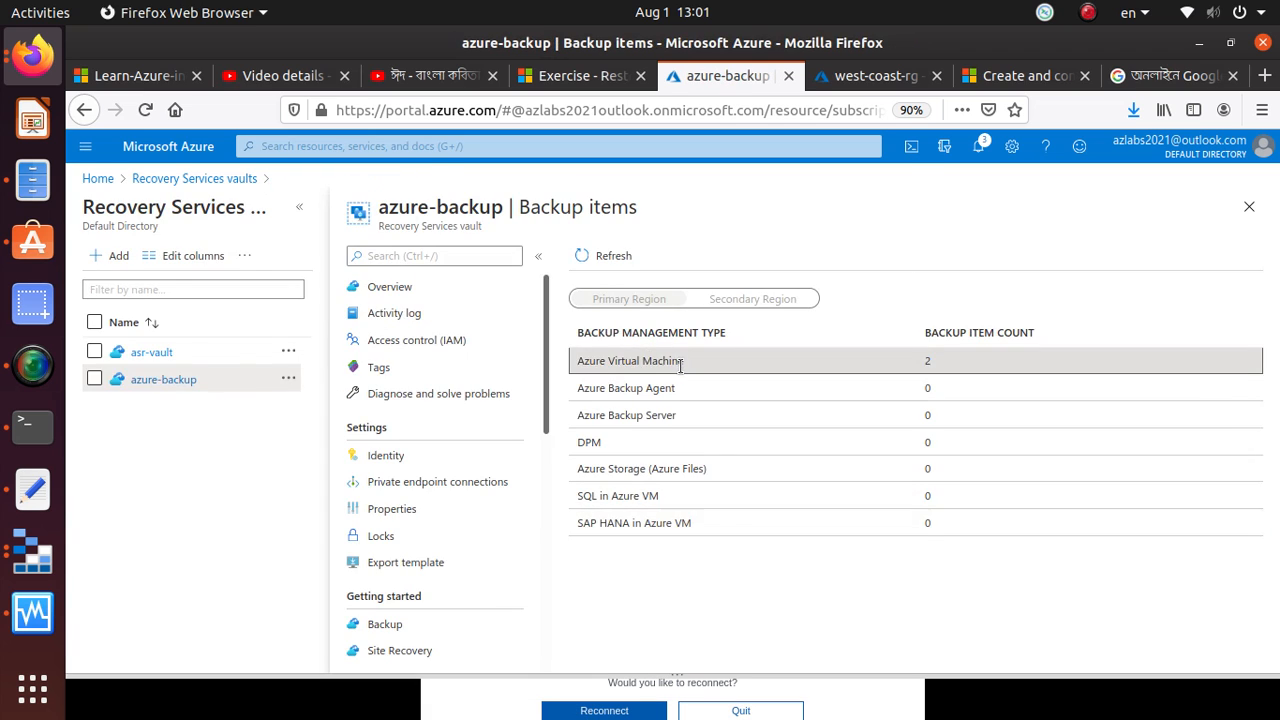
{"action": "left_click", "coordinate": [680, 366]}
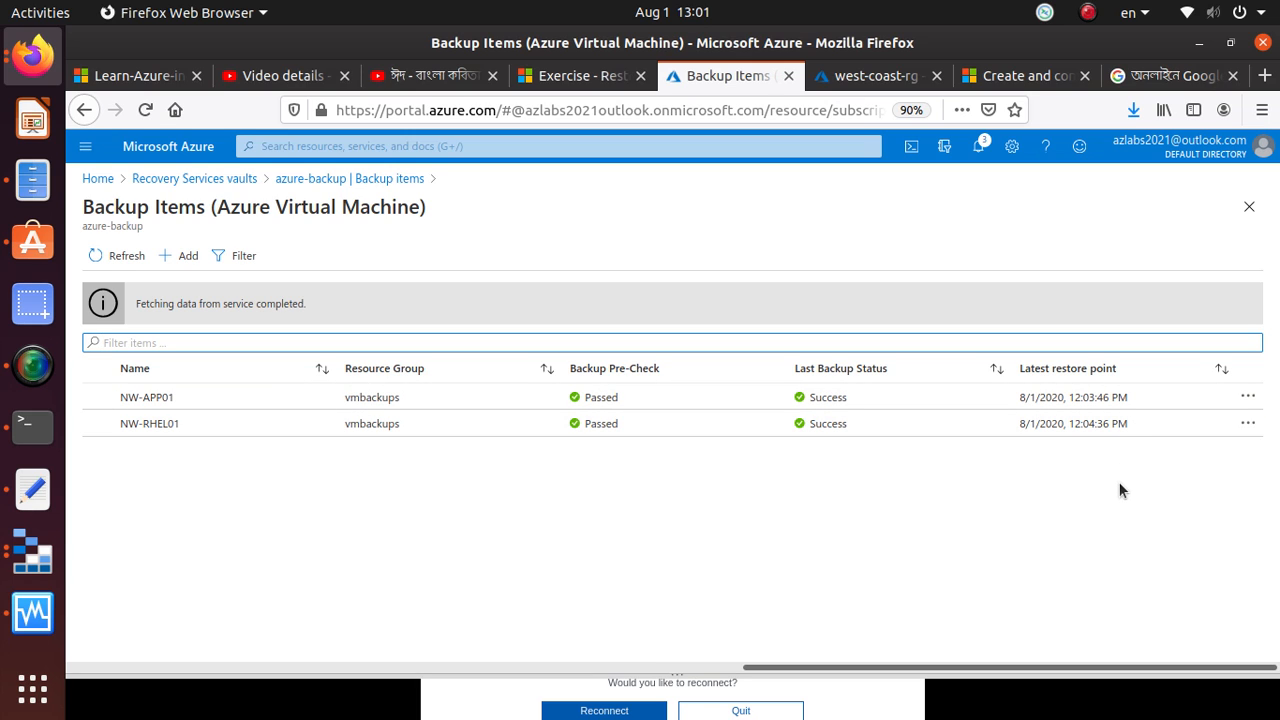
{"action": "left_click", "coordinate": [1247, 397]}
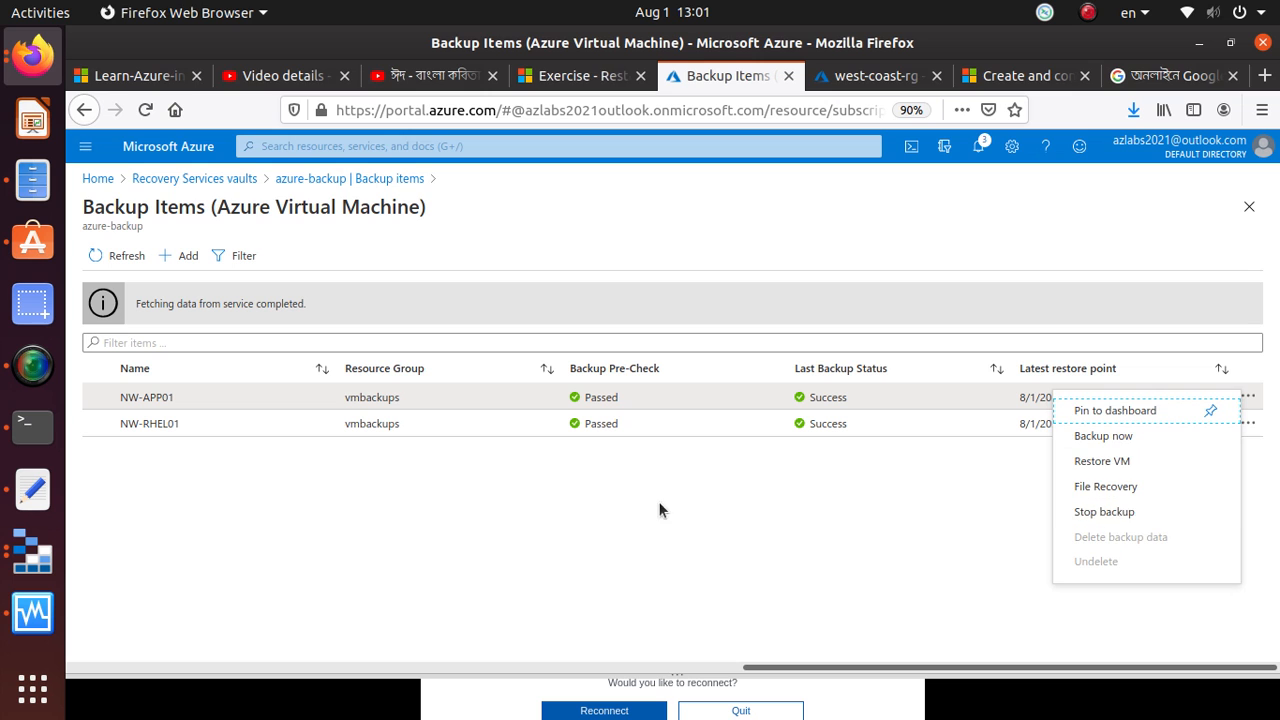
Step: Copy the example storage account name restorestagingYYYYMMDD from the exercise's instructions for creating a staging storage account
{"action": "left_click", "coordinate": [576, 75]}
{"action": "scroll", "coordinate": [446, 456], "scroll_direction": "down", "scroll_amount": 5}
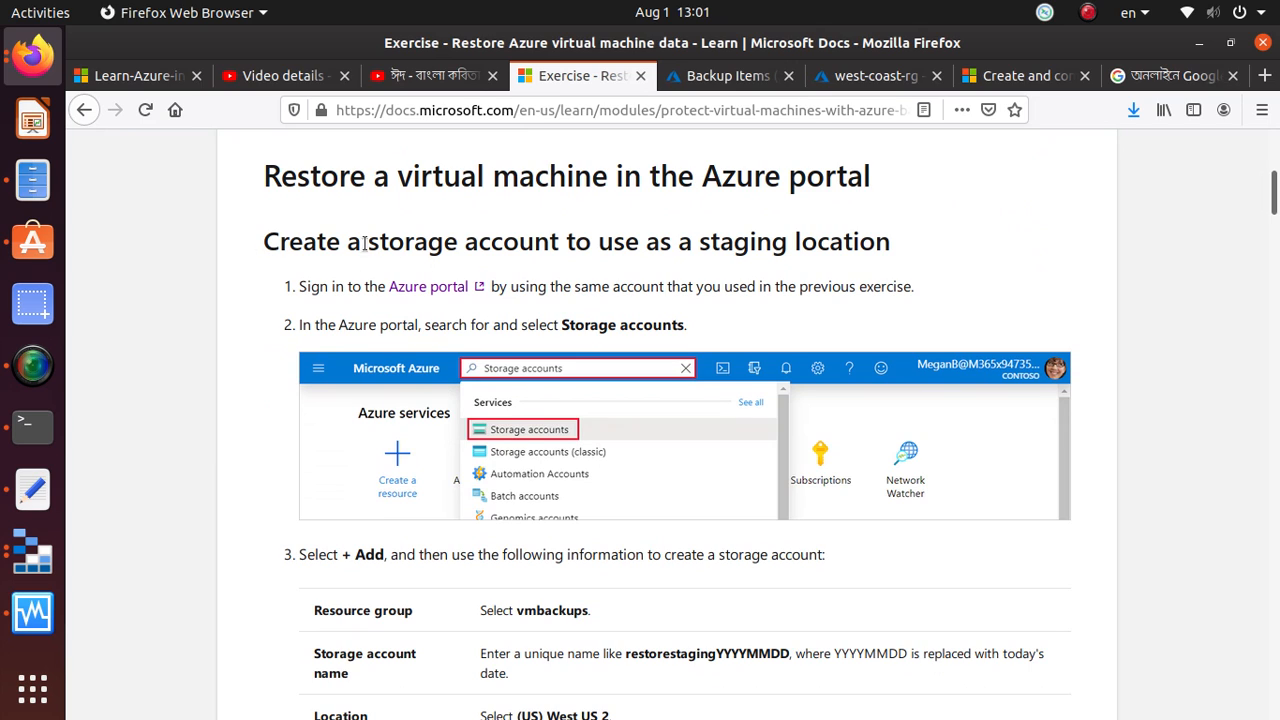
{"action": "left_click_drag", "start_coordinate": [577, 243], "coordinate": [935, 240]}
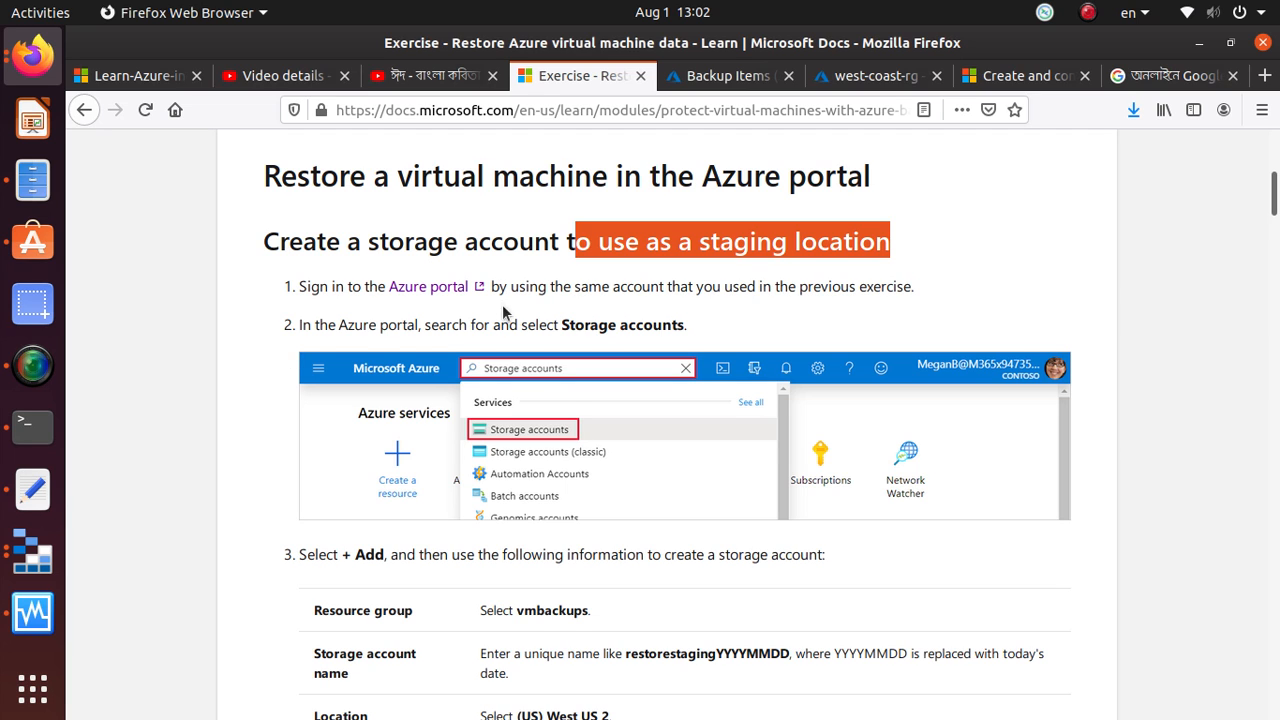
{"action": "scroll", "coordinate": [577, 409], "scroll_direction": "down", "scroll_amount": 3}
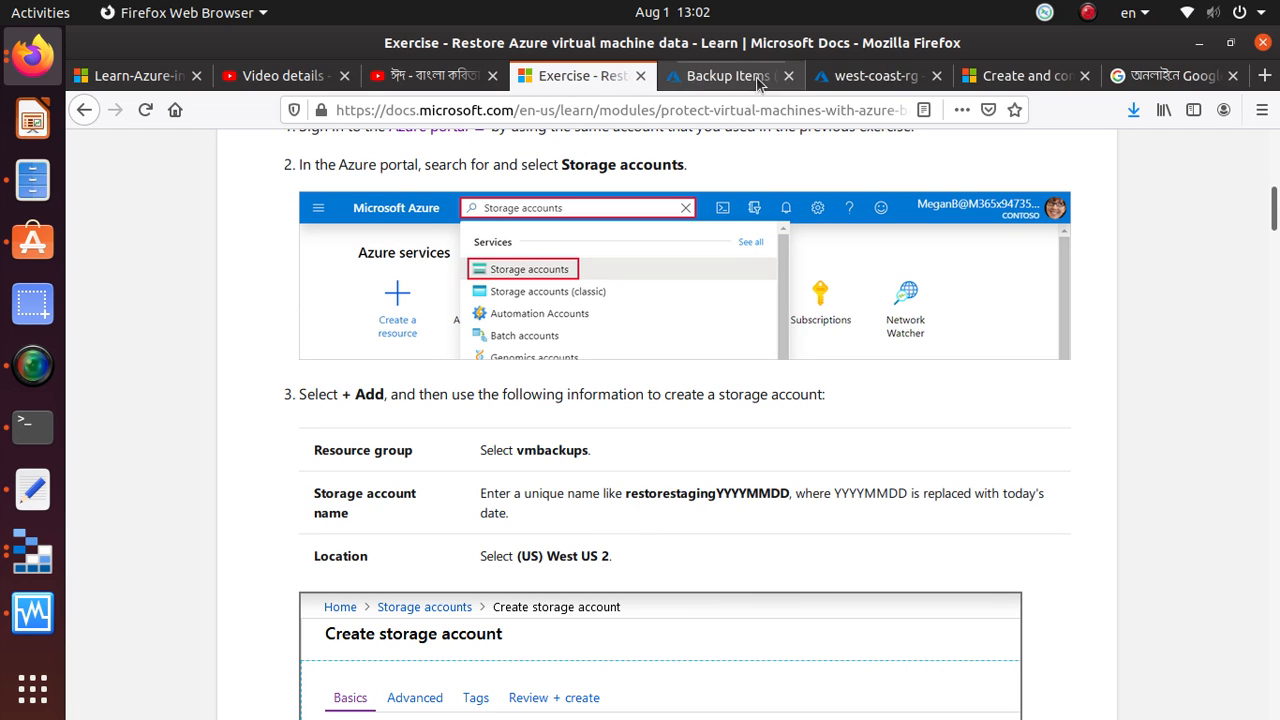
{"action": "left_click_drag", "start_coordinate": [627, 493], "coordinate": [790, 494]}
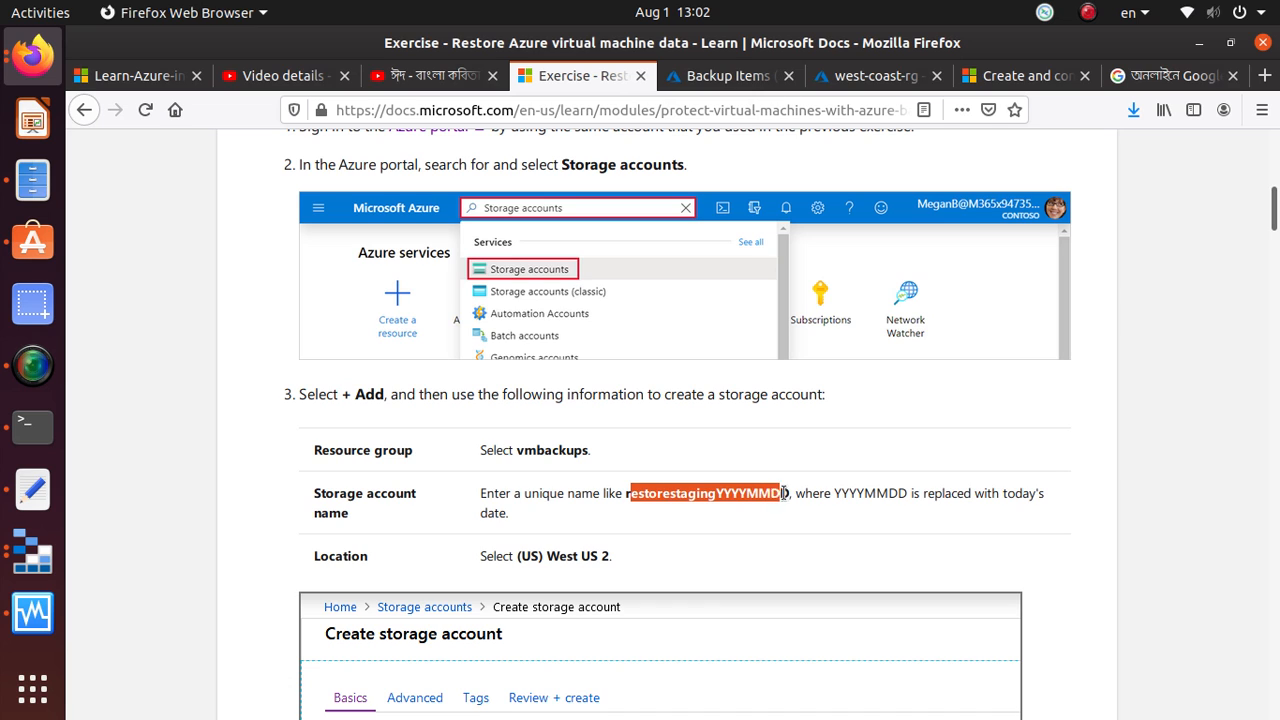
{"action": "left_click", "coordinate": [786, 494]}
{"action": "left_click_drag", "start_coordinate": [624, 494], "coordinate": [789, 494]}
{"action": "right_click", "coordinate": [786, 494]}
{"action": "left_click", "coordinate": [810, 510]}
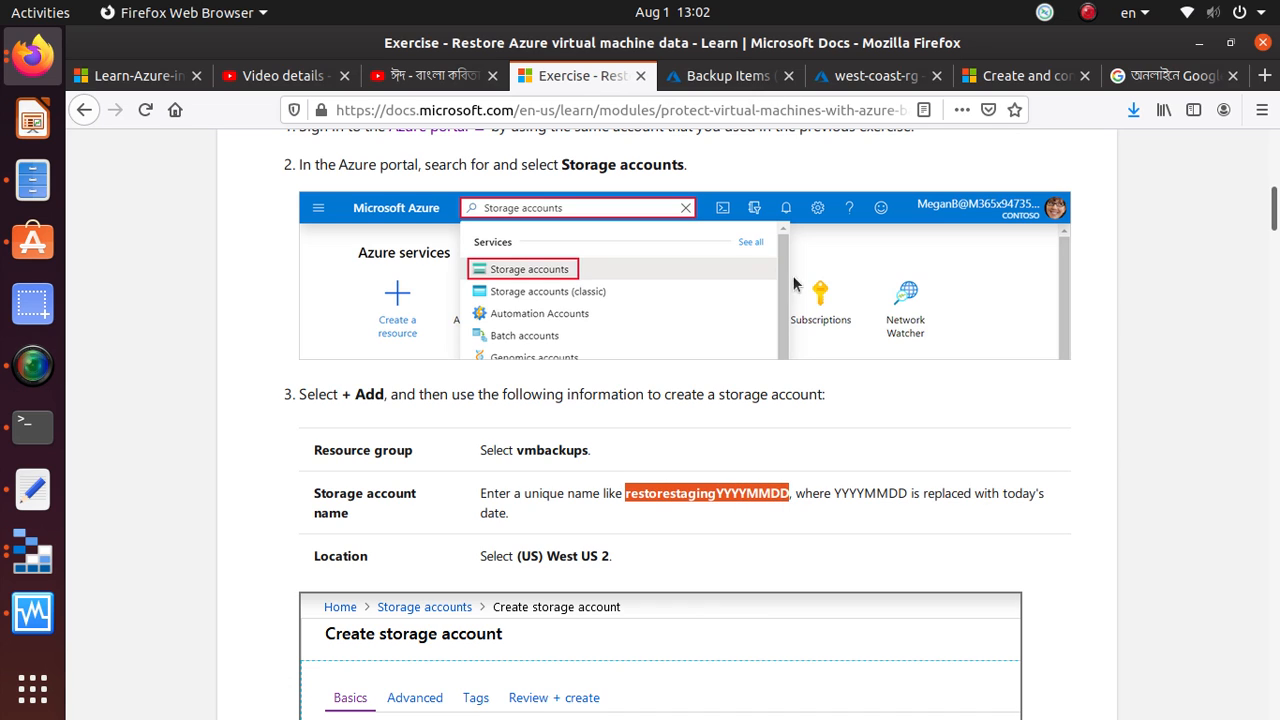
Step: Go to Storage accounts from the Azure portal home page and start creating a new storage account
{"action": "left_click", "coordinate": [737, 78]}
{"action": "left_click", "coordinate": [98, 178]}
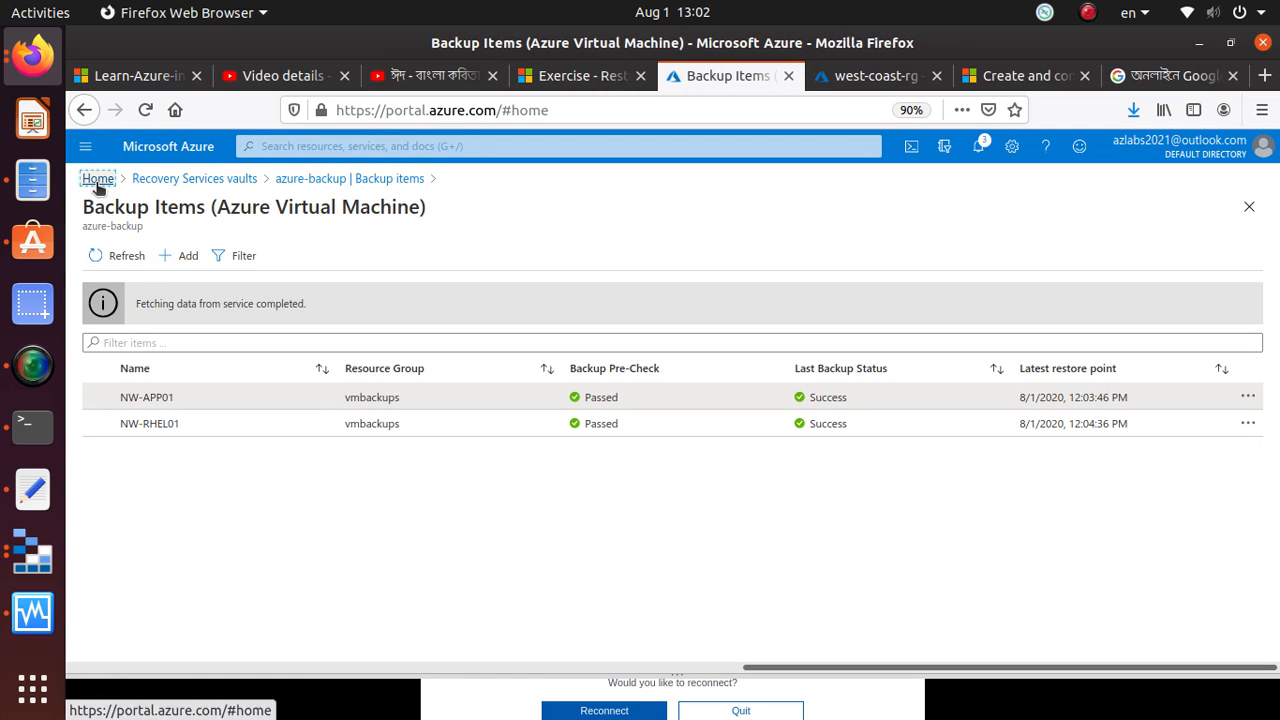
{"action": "left_click", "coordinate": [345, 148]}
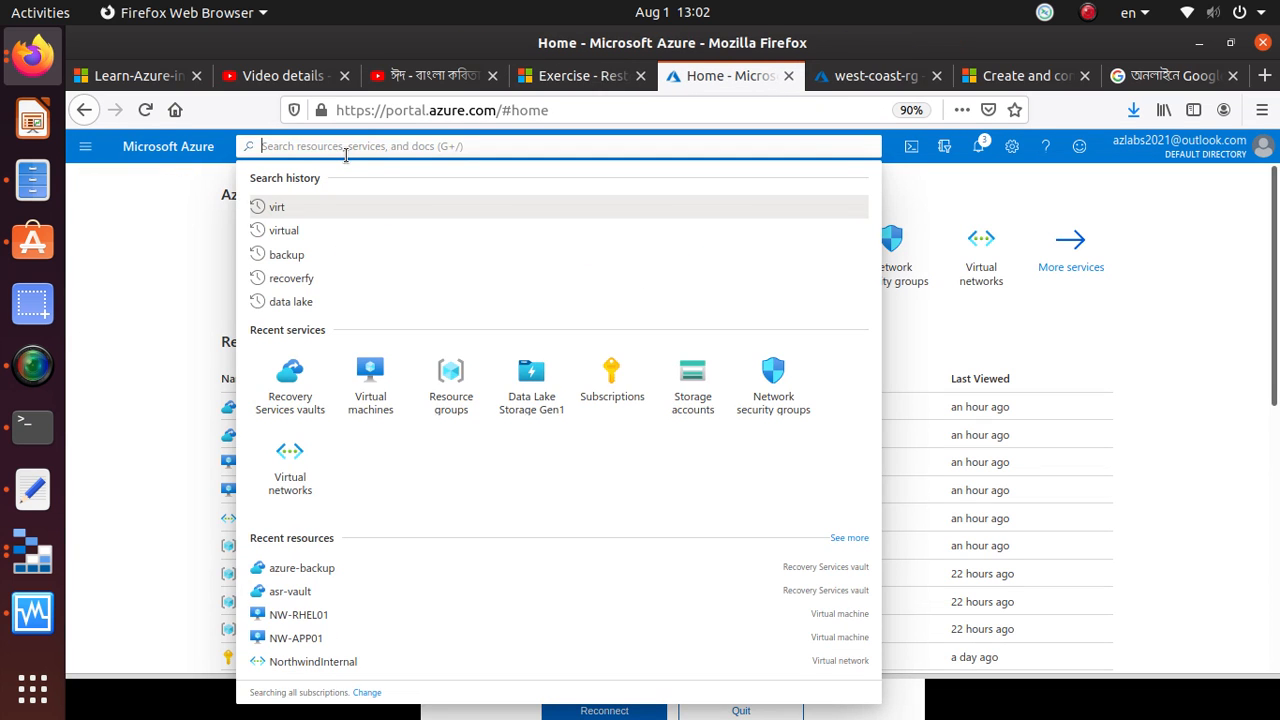
{"action": "left_click", "coordinate": [688, 400]}
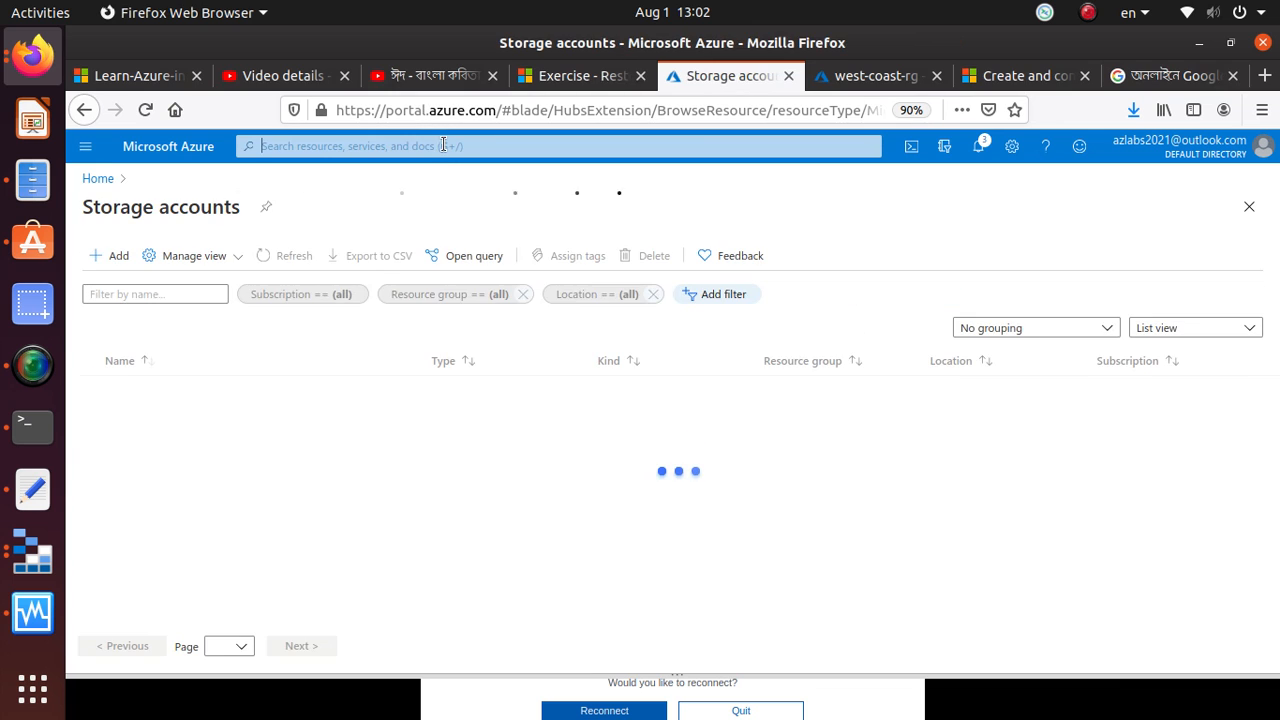
{"action": "left_click", "coordinate": [115, 255]}
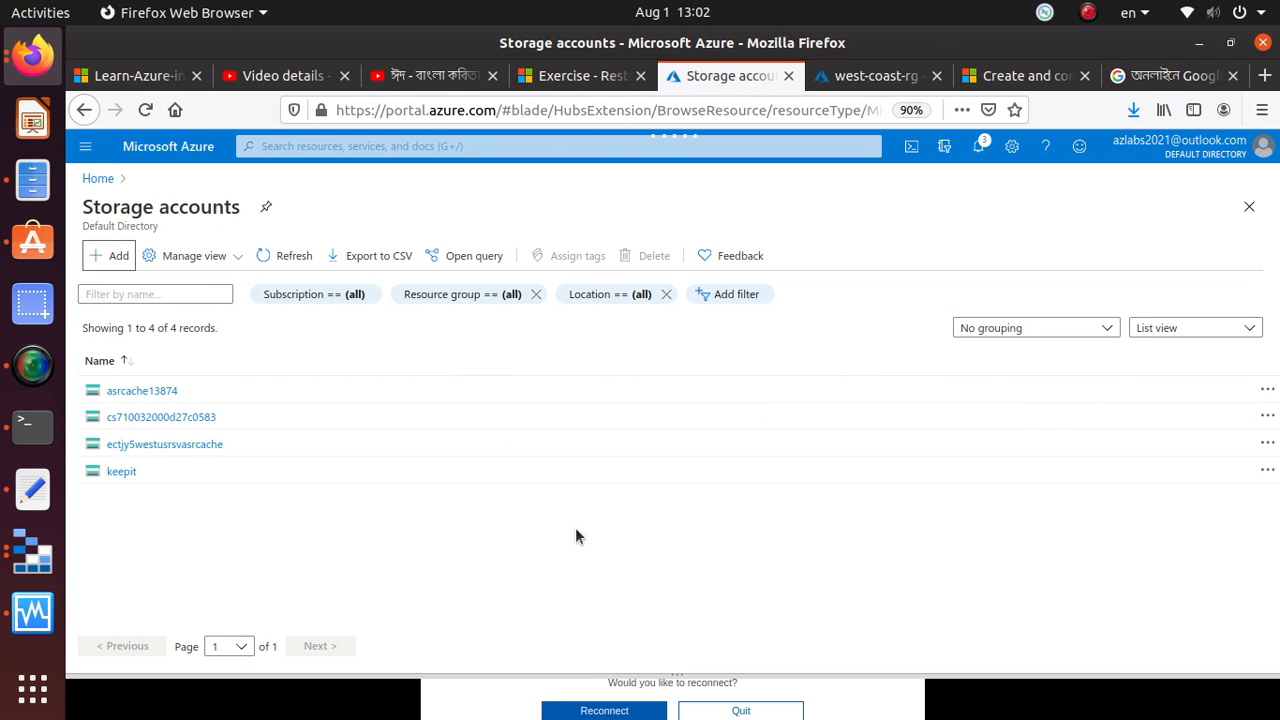
{"action": "left_click", "coordinate": [115, 255]}
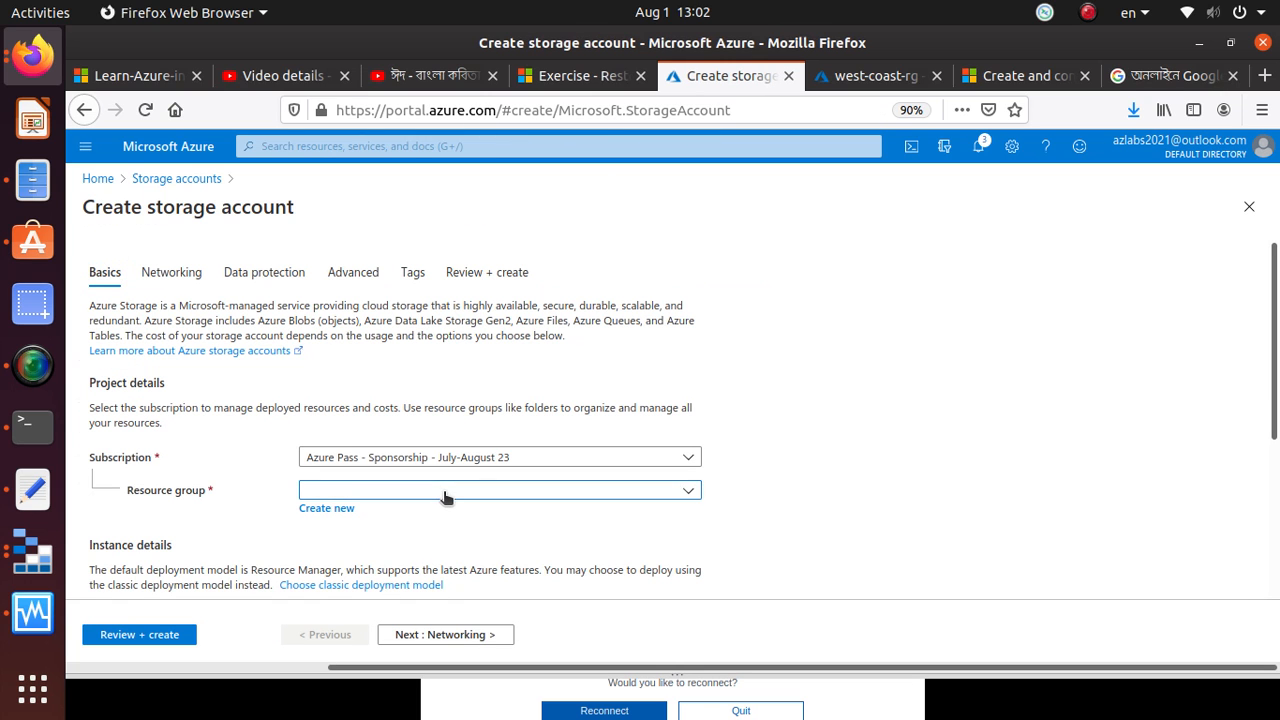
Step: Set the new storage account's resource group to vmbackups and check the choice against the exercise instructions
{"action": "left_click", "coordinate": [444, 492]}
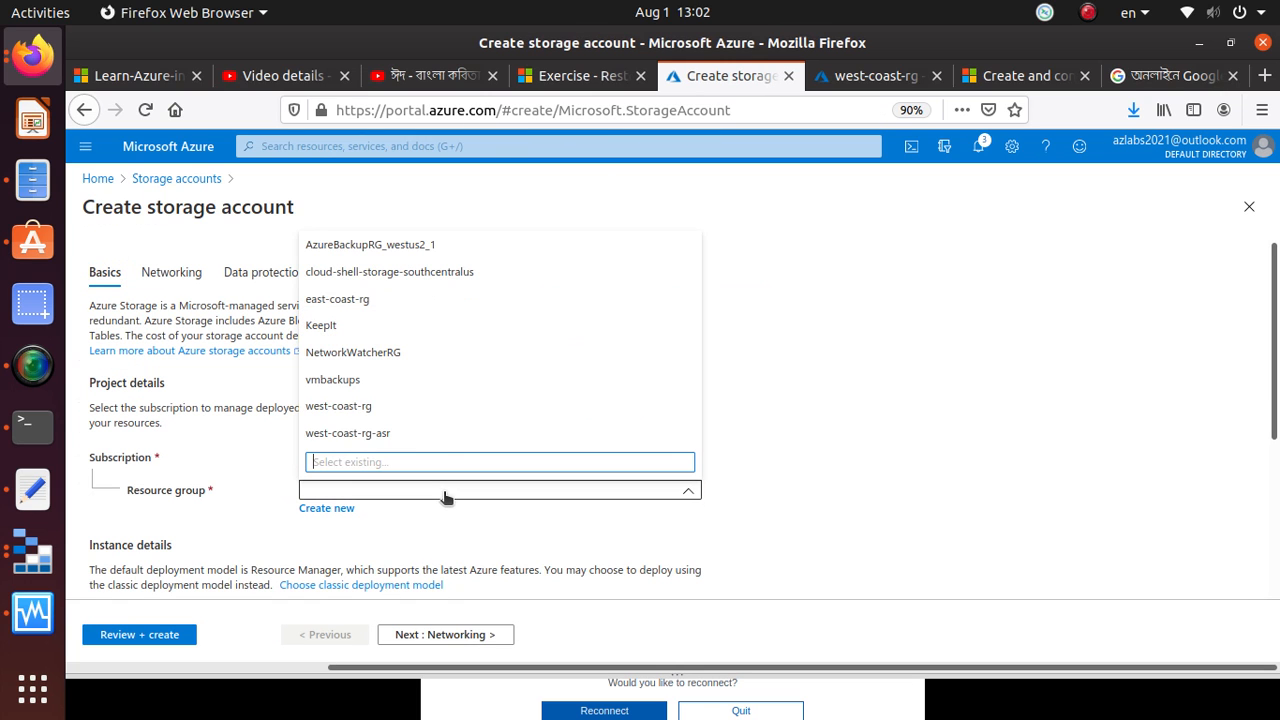
{"action": "left_click", "coordinate": [440, 380]}
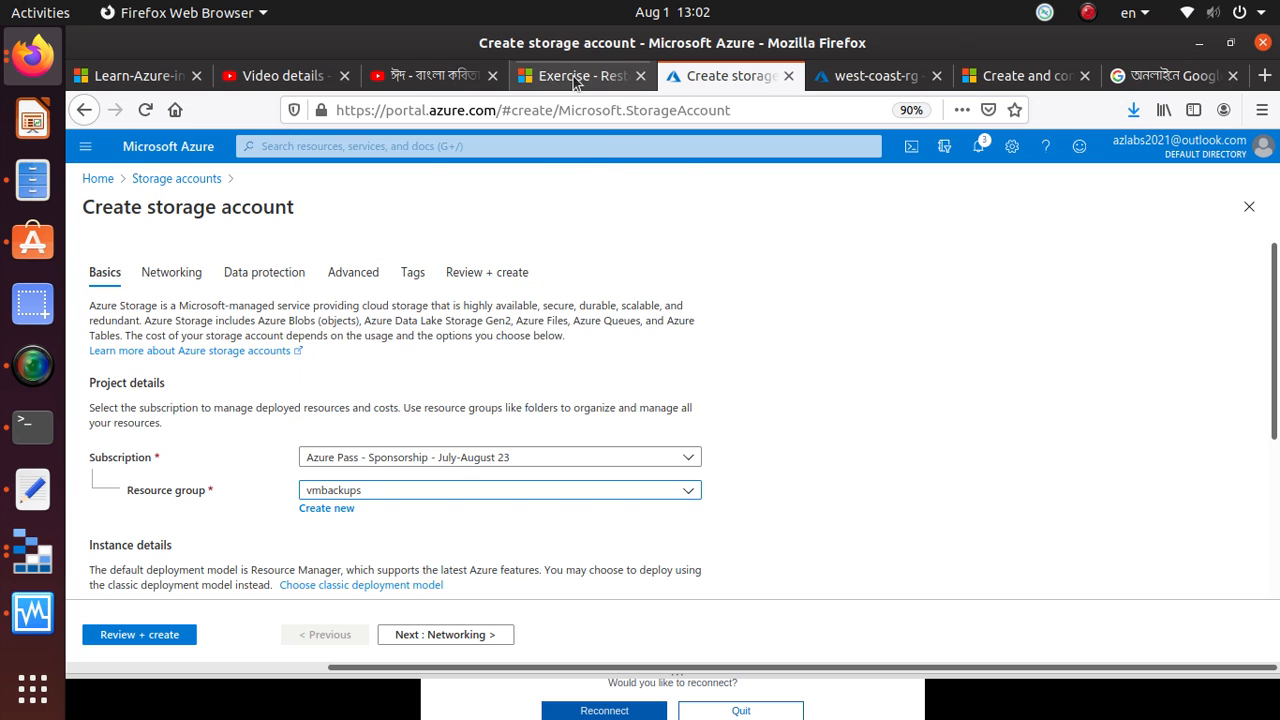
{"action": "left_click", "coordinate": [574, 80]}
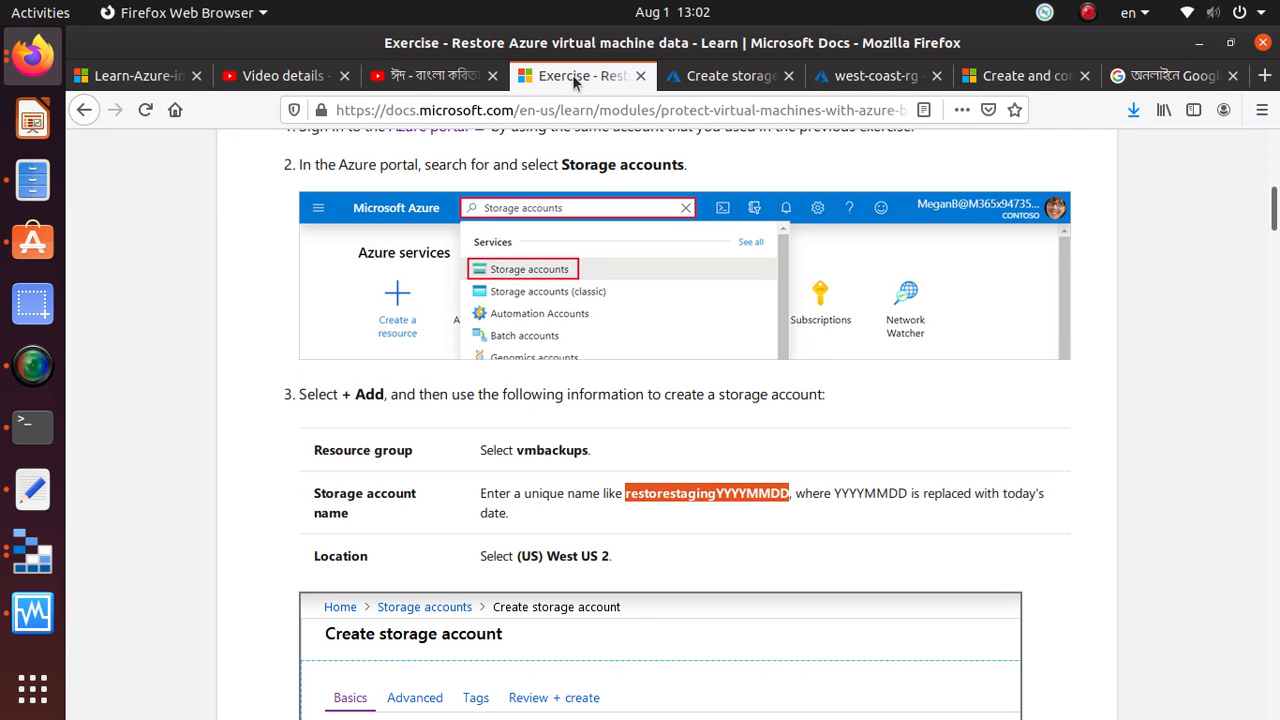
{"action": "double_click", "coordinate": [549, 450]}
{"action": "left_click", "coordinate": [727, 64]}
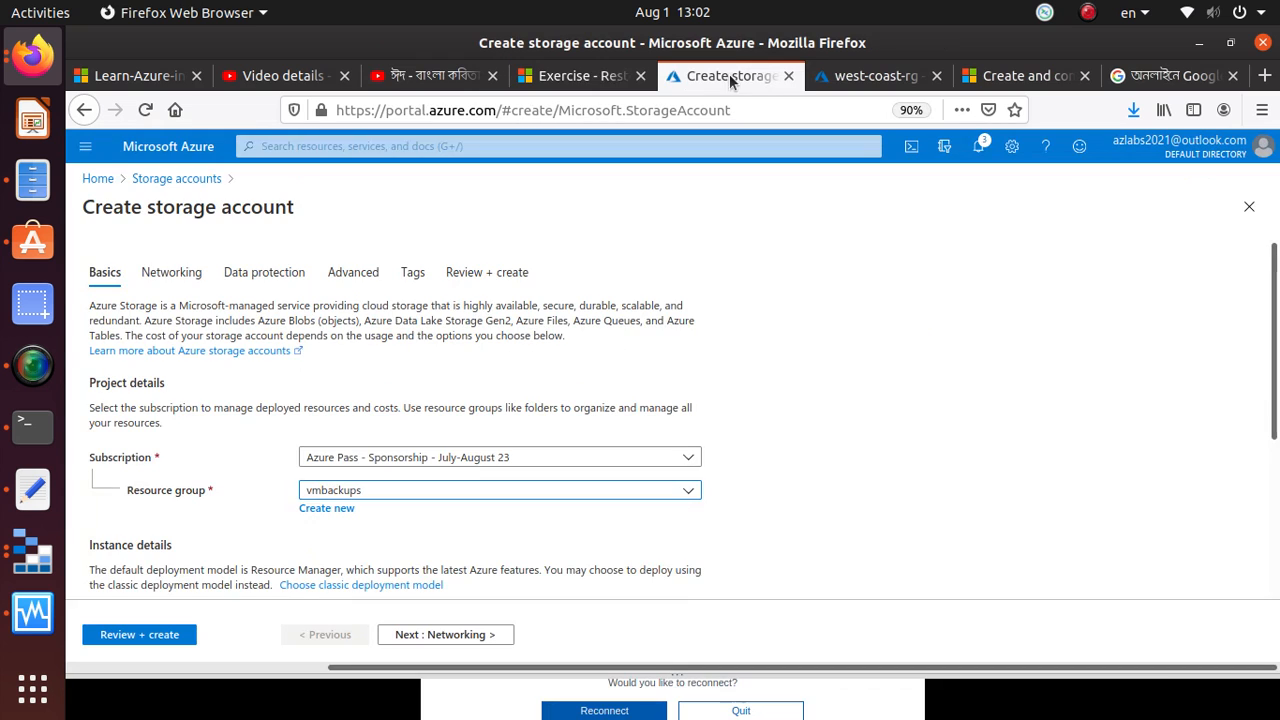
Step: Name the new storage account restorestaging20200801, based on the copied example name with its date placeholder replaced
{"action": "scroll", "coordinate": [204, 516], "scroll_direction": "down", "scroll_amount": 2}
{"action": "scroll", "coordinate": [206, 518], "scroll_direction": "down", "scroll_amount": 1}
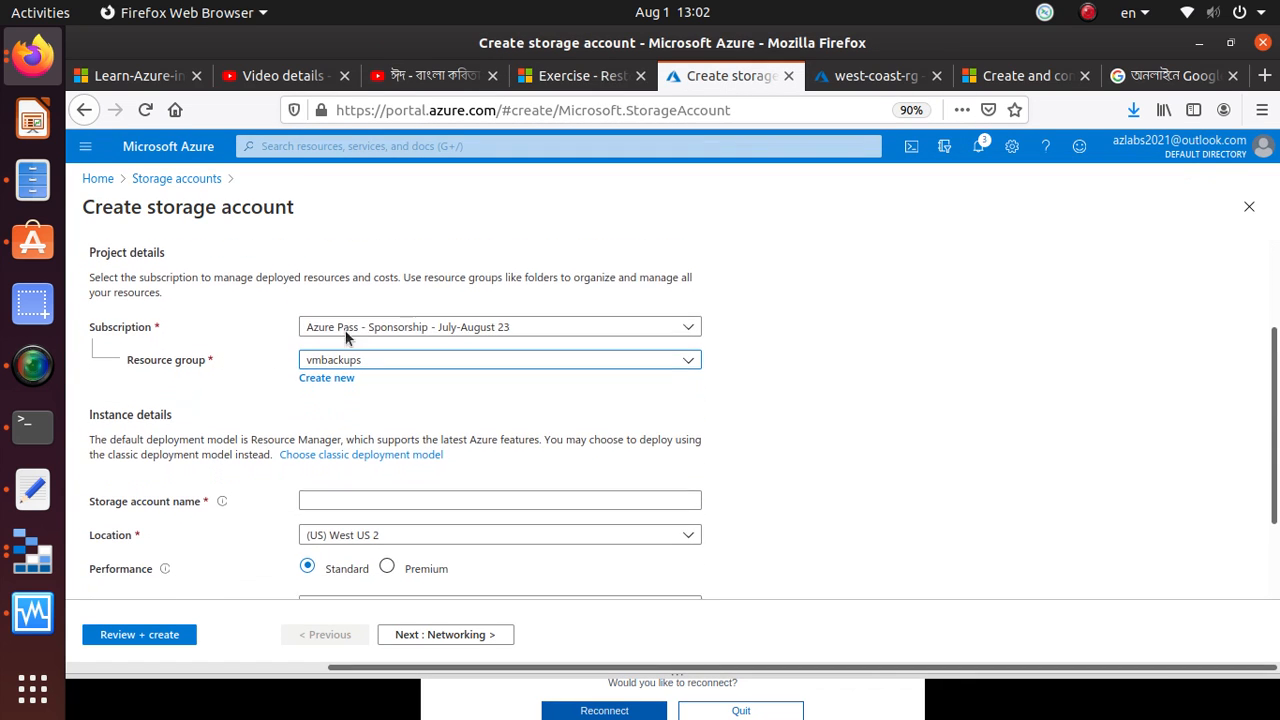
{"action": "left_click", "coordinate": [344, 494]}
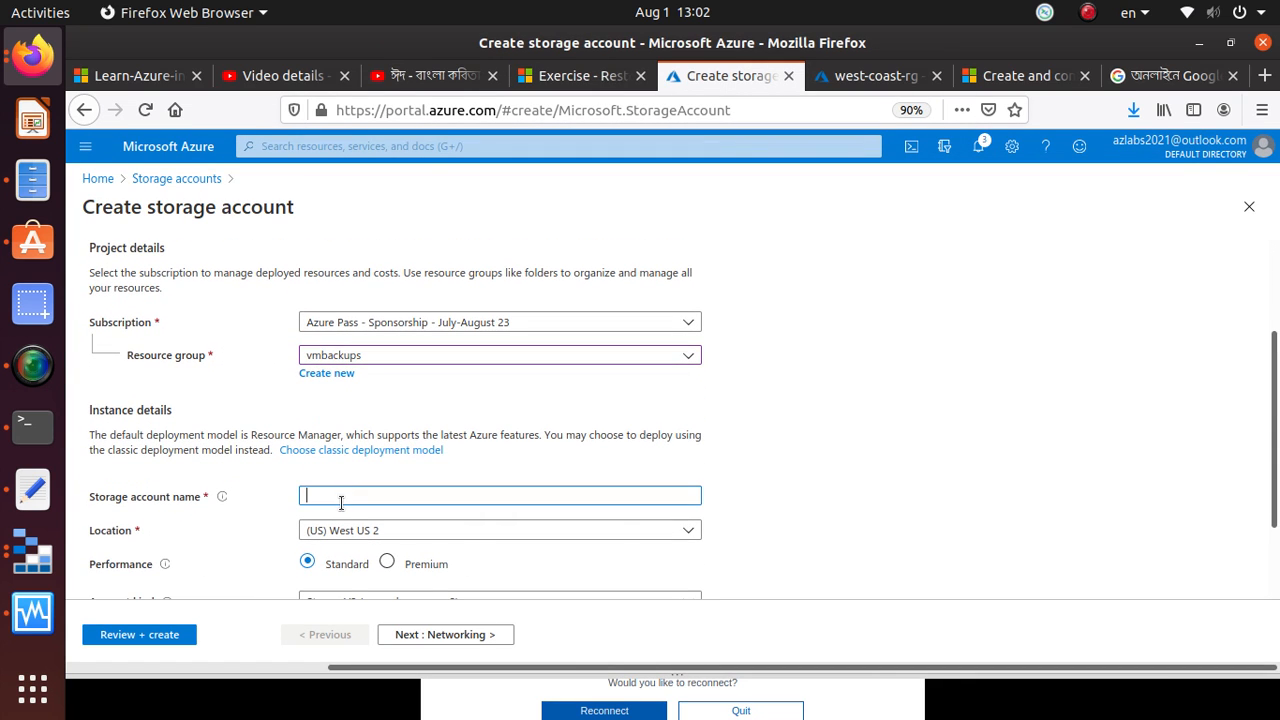
{"action": "key", "text": "ctrl+v"}
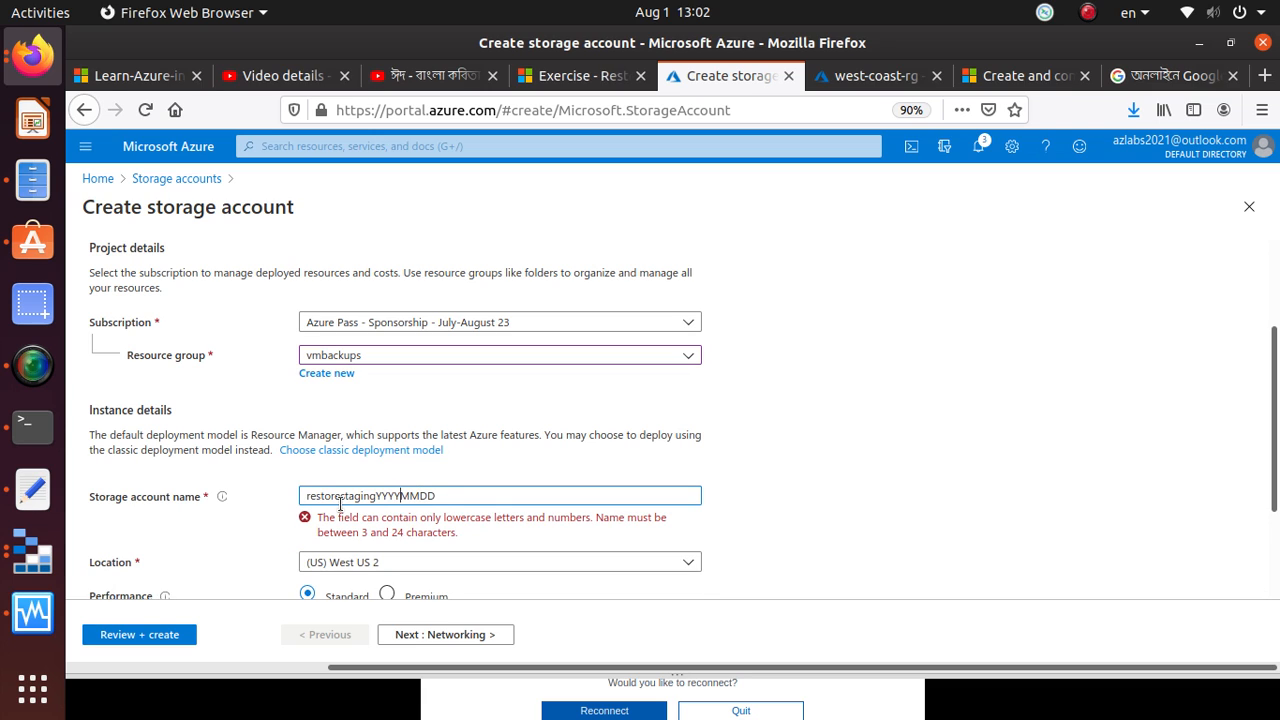
{"action": "key", "text": "BackSpace"}
{"action": "key", "text": "BackSpace"}
{"action": "key", "text": "BackSpace"}
{"action": "key", "text": "BackSpace"}
{"action": "type", "text": "20202"}
{"action": "key", "text": "BackSpace"}
{"action": "type", "text": "0801"}
{"action": "key", "text": "Delete"}
{"action": "key", "text": "Delete"}
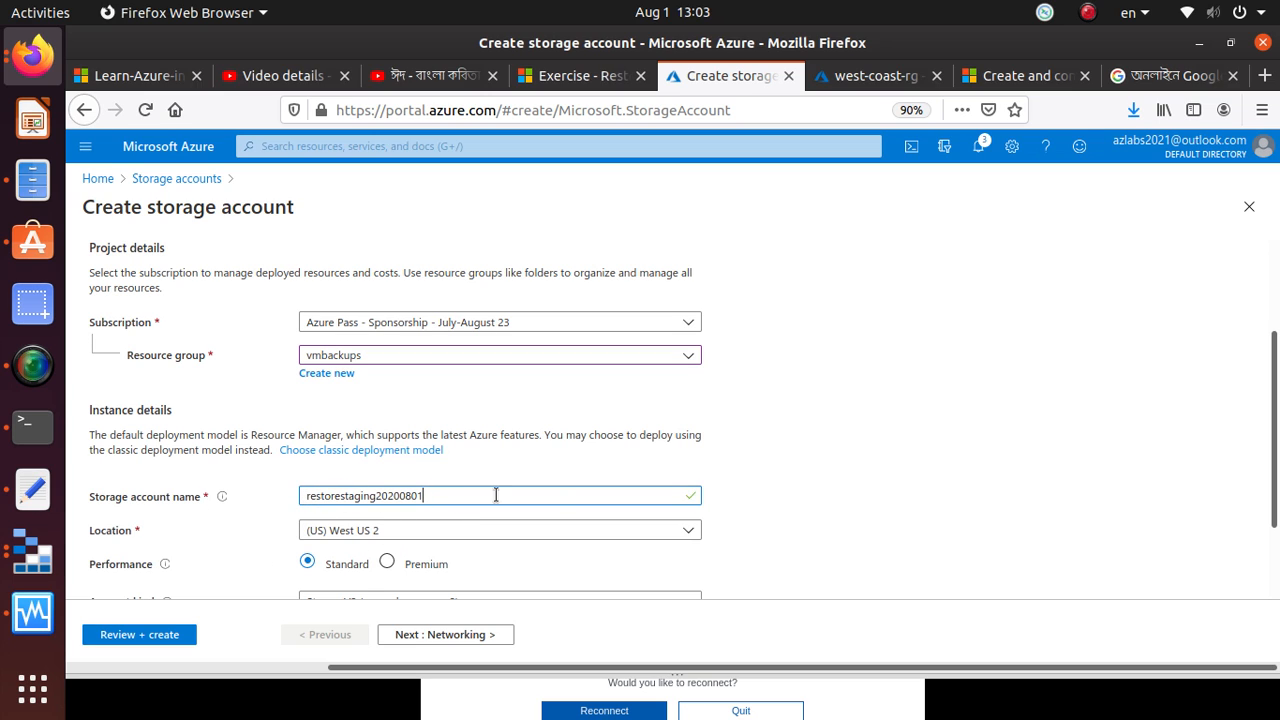
Step: Review the storage account configuration with the remaining default settings and create the account
{"action": "scroll", "coordinate": [557, 500], "scroll_direction": "down", "scroll_amount": 2}
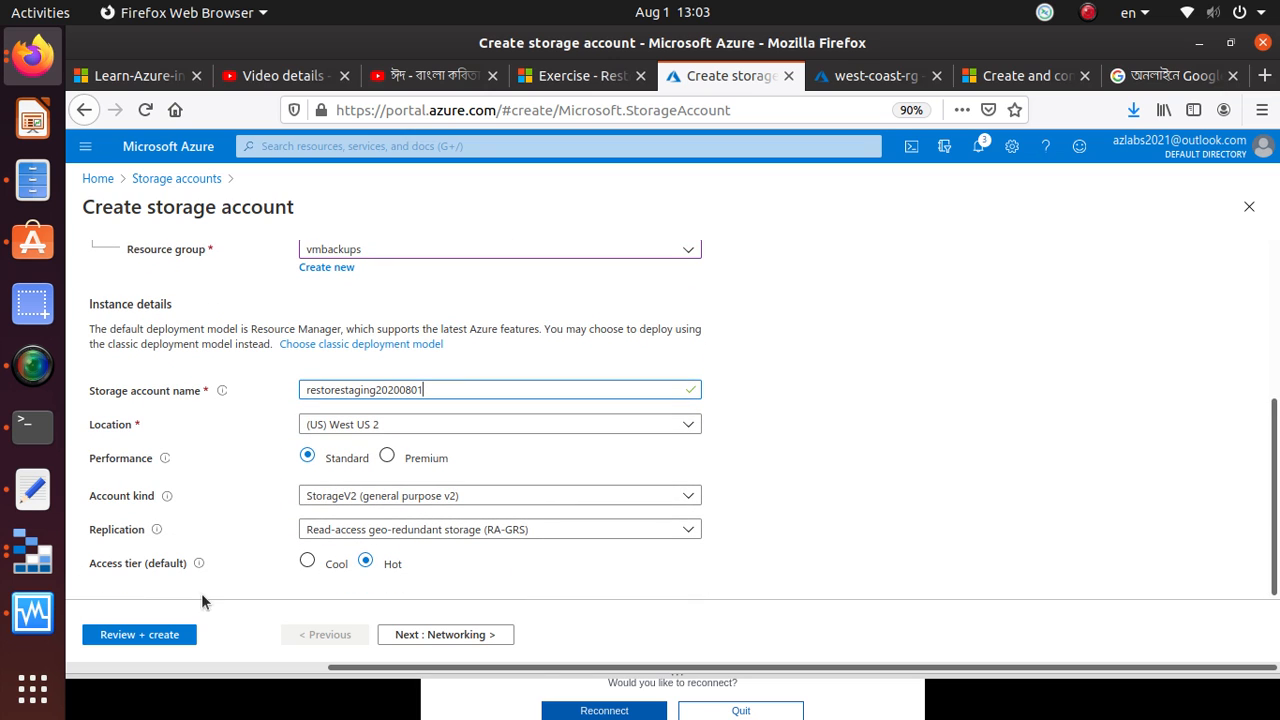
{"action": "left_click", "coordinate": [184, 640]}
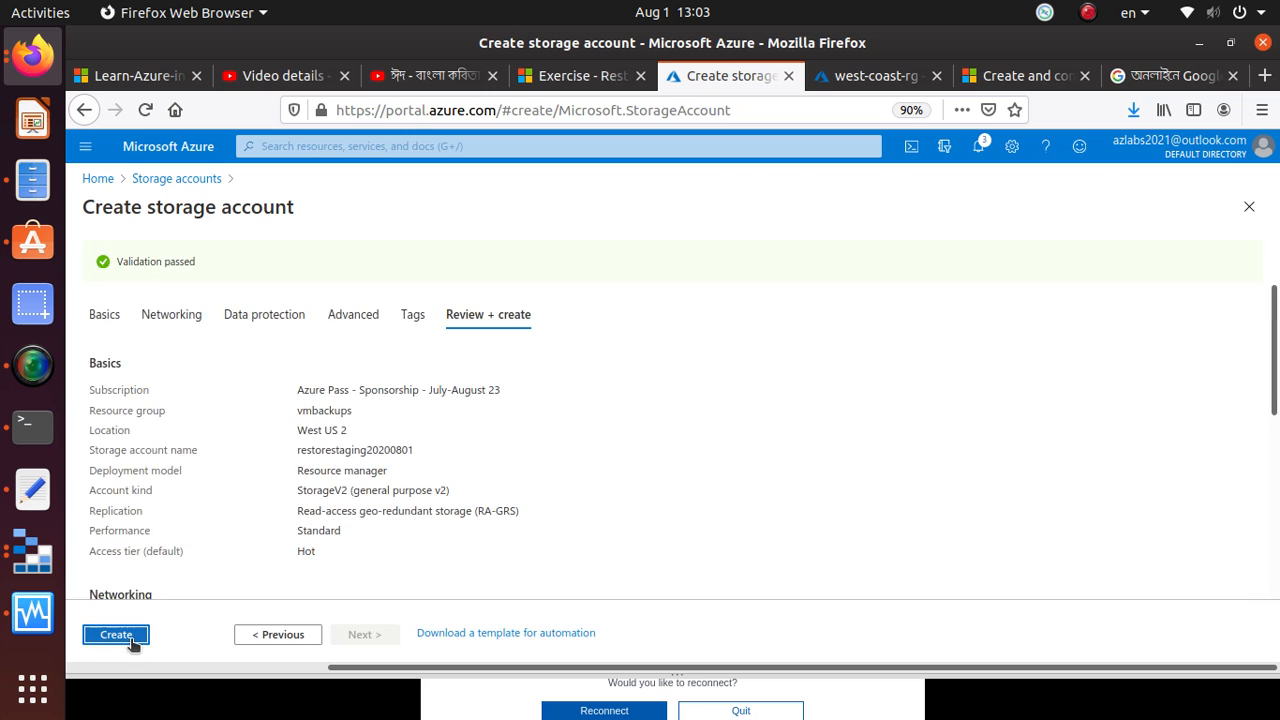
{"action": "left_click", "coordinate": [116, 635]}
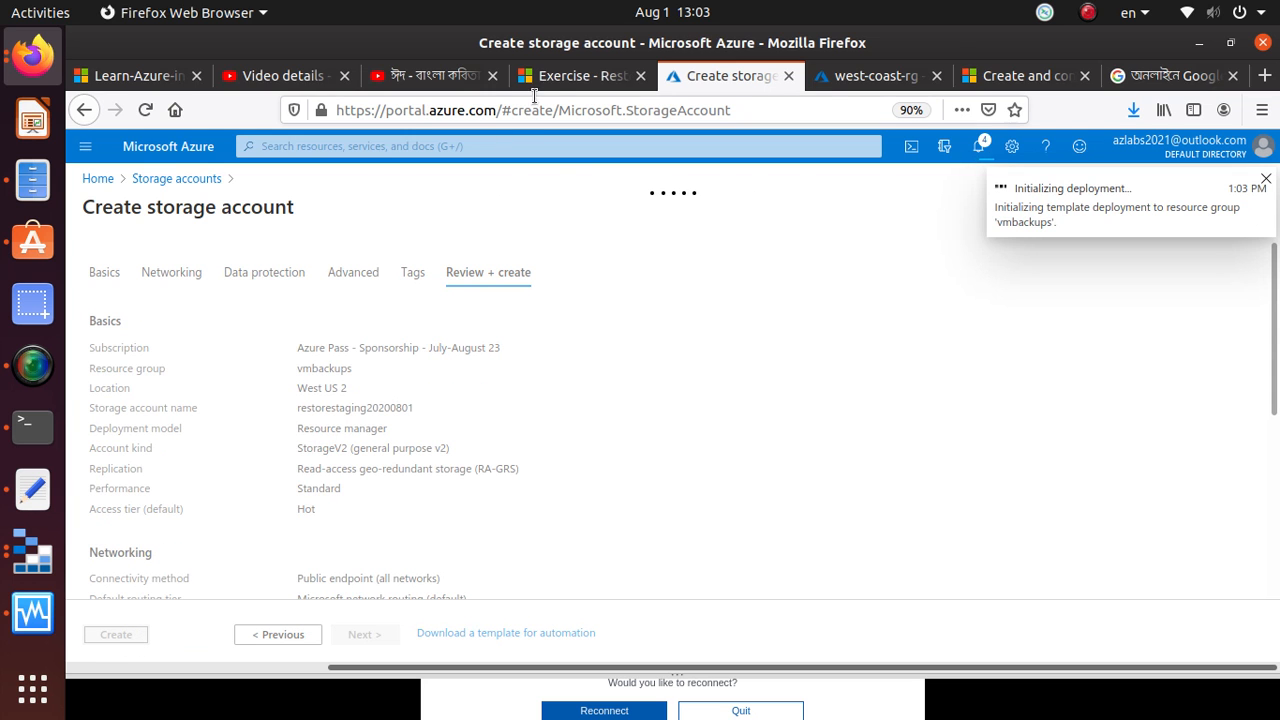
Step: Read the exercise's remaining storage account instructions and its section on stopping the VM to allow for the restore
{"action": "left_click", "coordinate": [568, 78]}
{"action": "scroll", "coordinate": [597, 464], "scroll_direction": "down", "scroll_amount": 5}
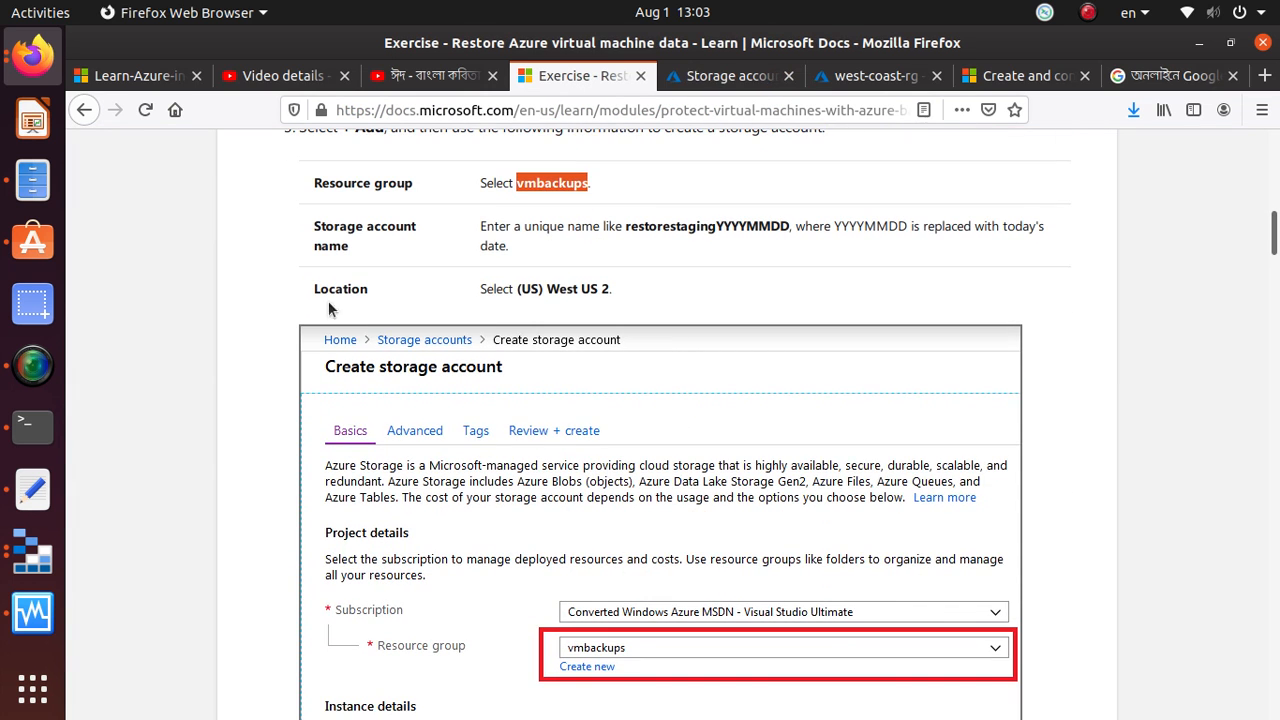
{"action": "scroll", "coordinate": [690, 455], "scroll_direction": "down", "scroll_amount": 9}
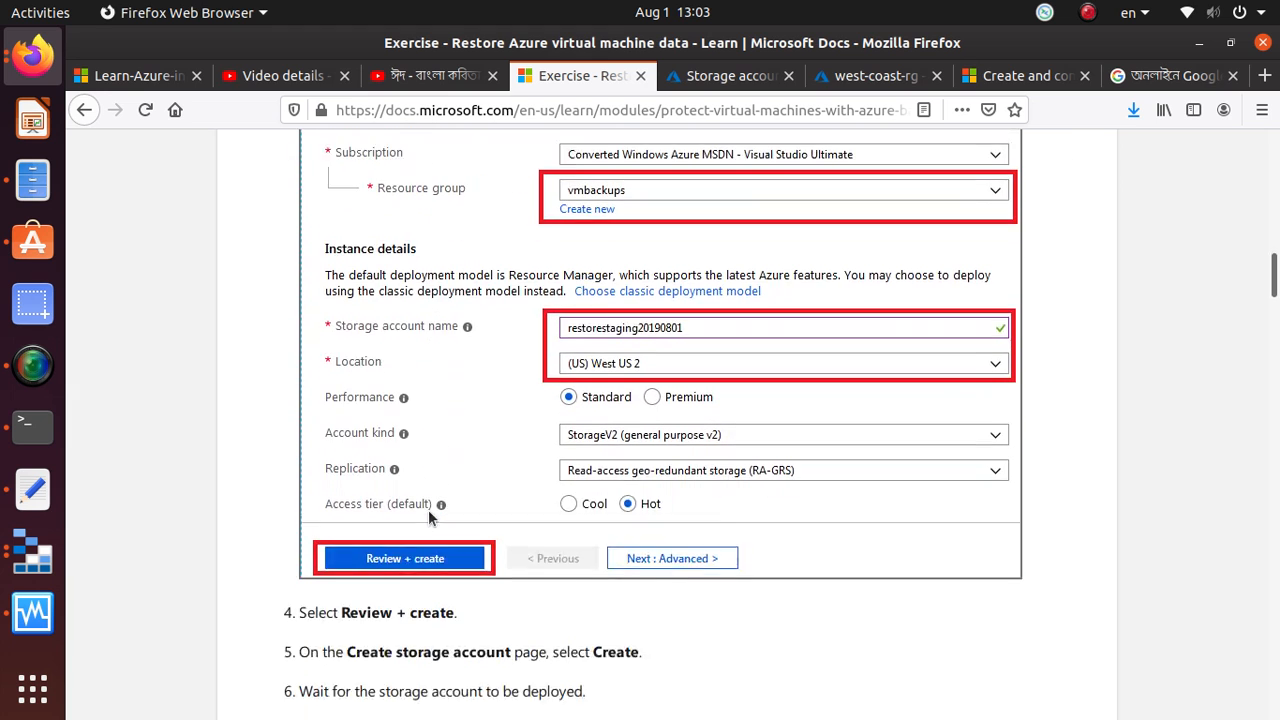
{"action": "scroll", "coordinate": [544, 509], "scroll_direction": "down", "scroll_amount": 10}
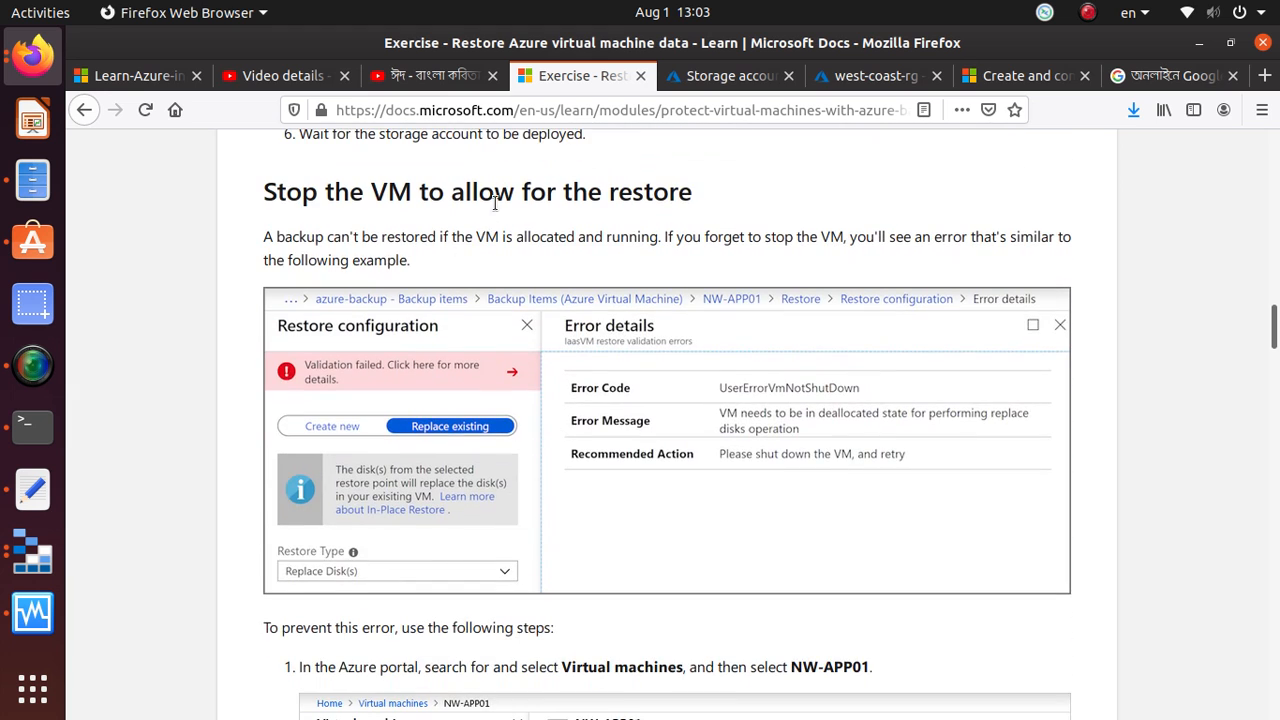
{"action": "left_click_drag", "start_coordinate": [262, 205], "coordinate": [758, 197]}
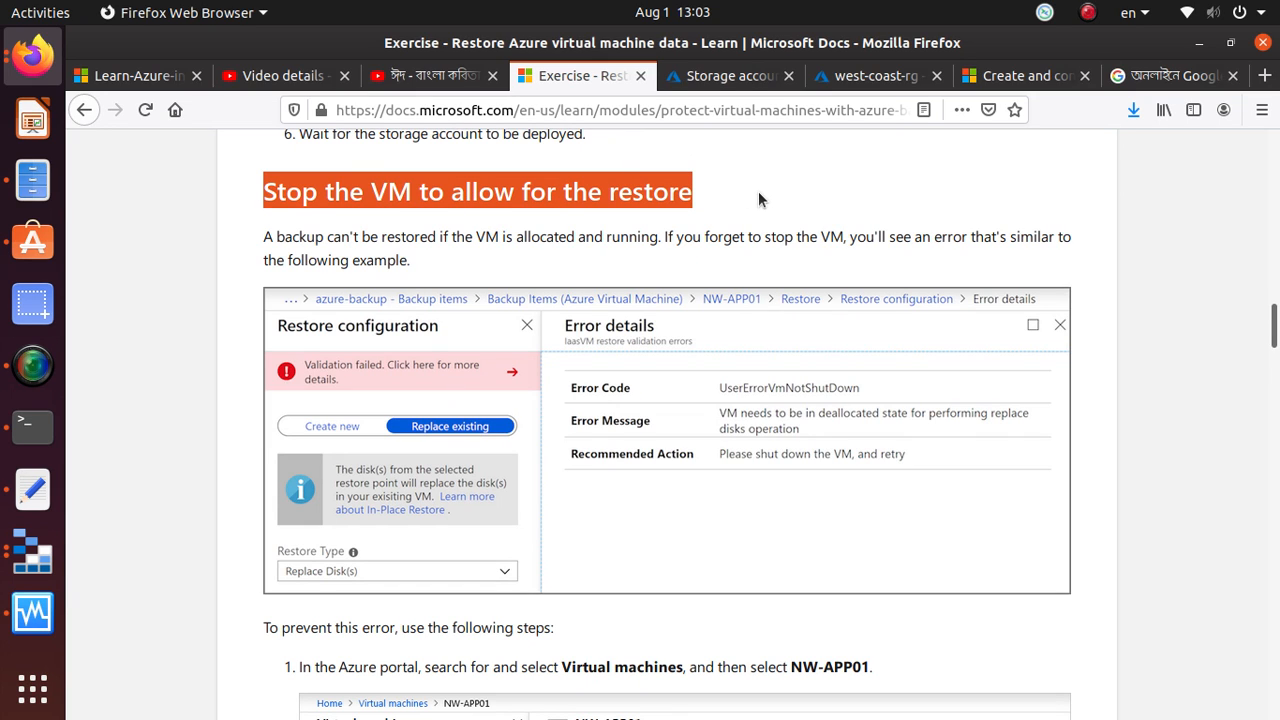
{"action": "scroll", "coordinate": [743, 325], "scroll_direction": "up", "scroll_amount": 5}
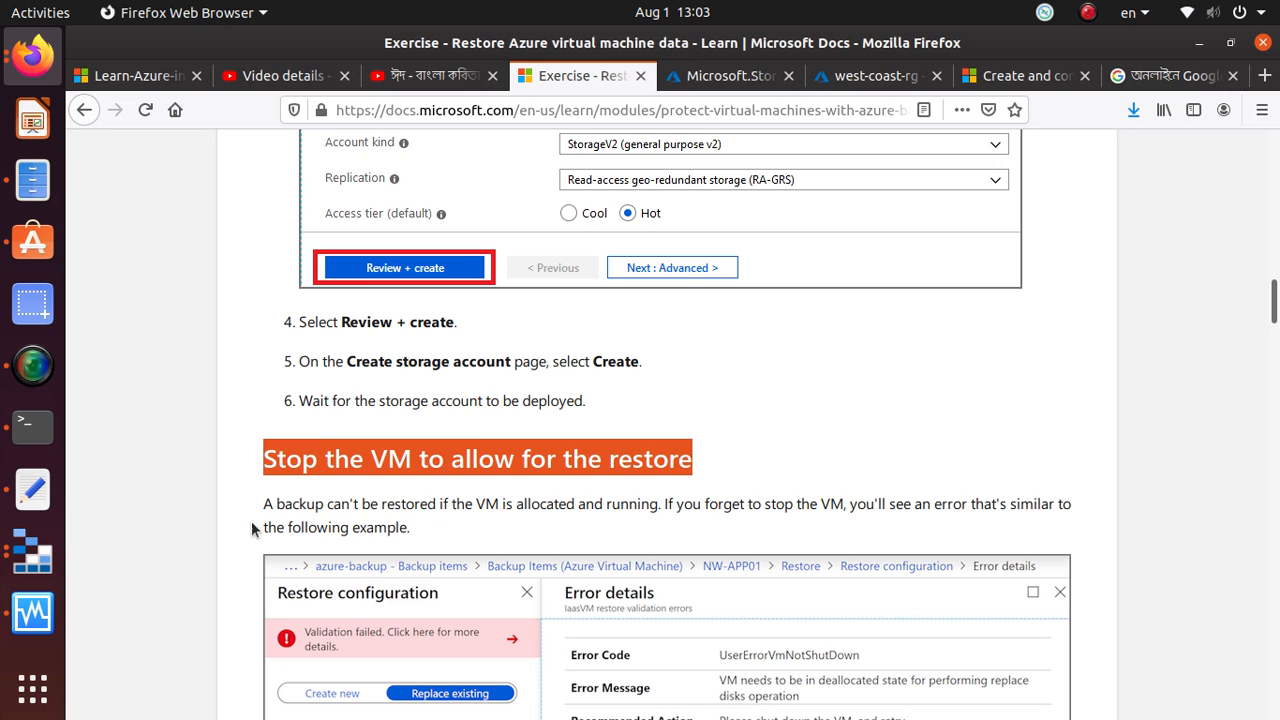
{"action": "scroll", "coordinate": [437, 547], "scroll_direction": "down", "scroll_amount": 1}
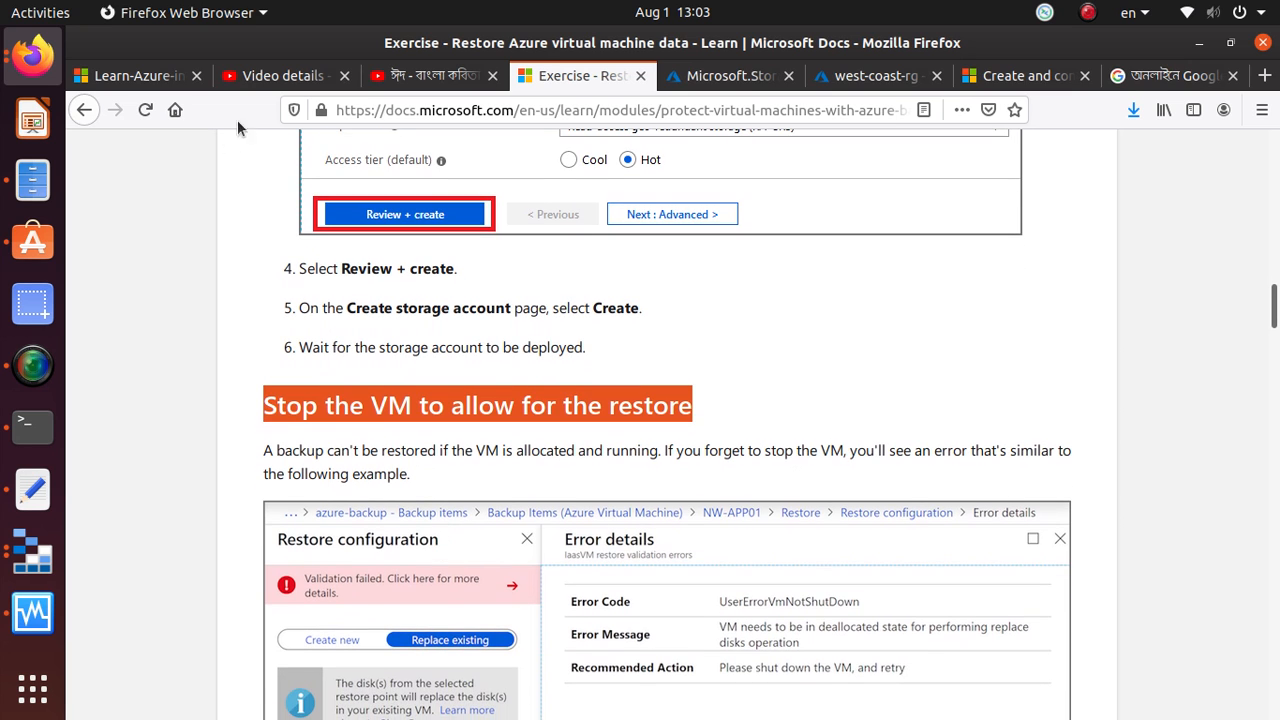
Step: Open the restorestaging20200801 storage account from its deployment overview and return to the Azure portal home page
{"action": "left_click", "coordinate": [727, 80]}
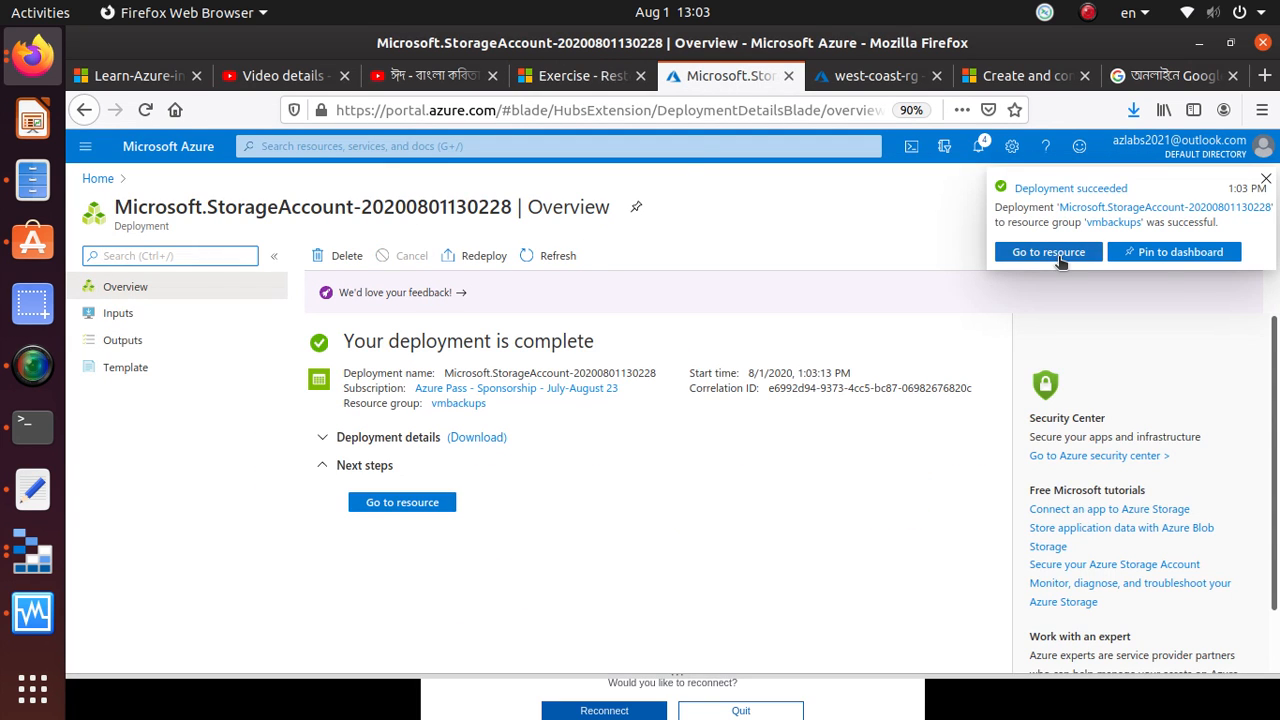
{"action": "left_click", "coordinate": [422, 506]}
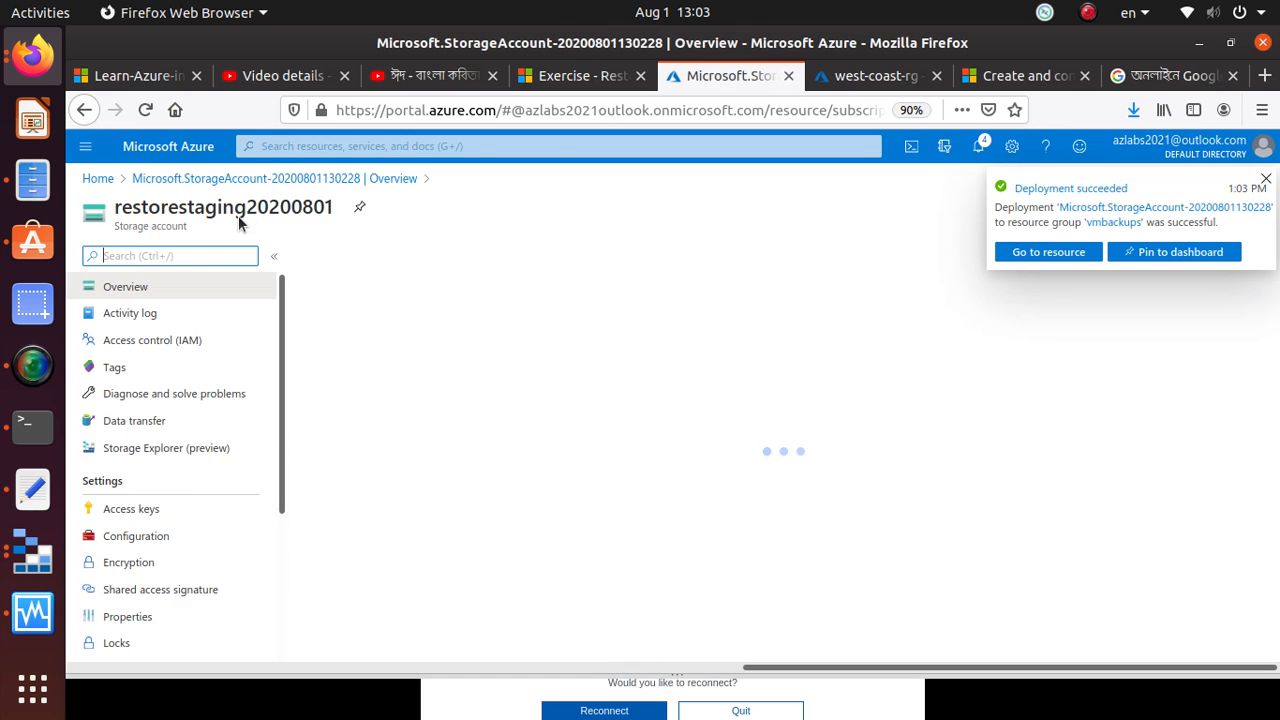
{"action": "left_click", "coordinate": [97, 178]}
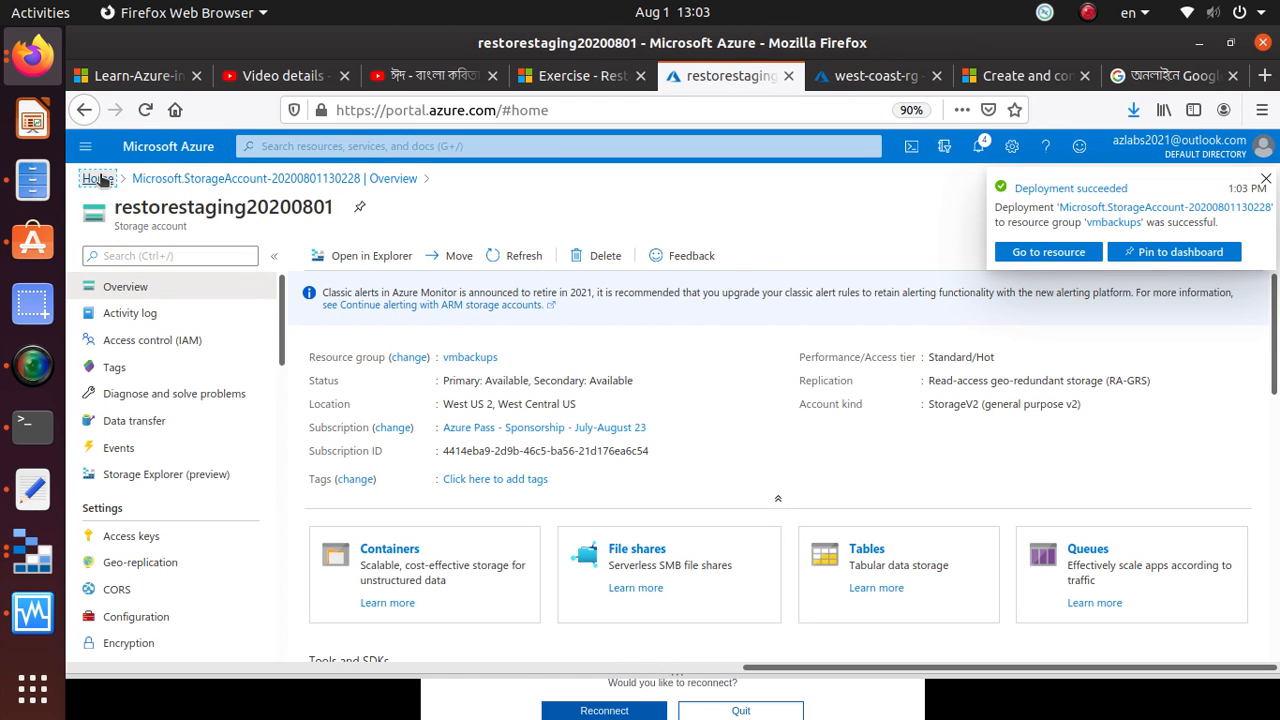
Step: Open the azure-backup vault and list its backup items of the Azure Virtual Machine type
{"action": "left_click", "coordinate": [262, 436]}
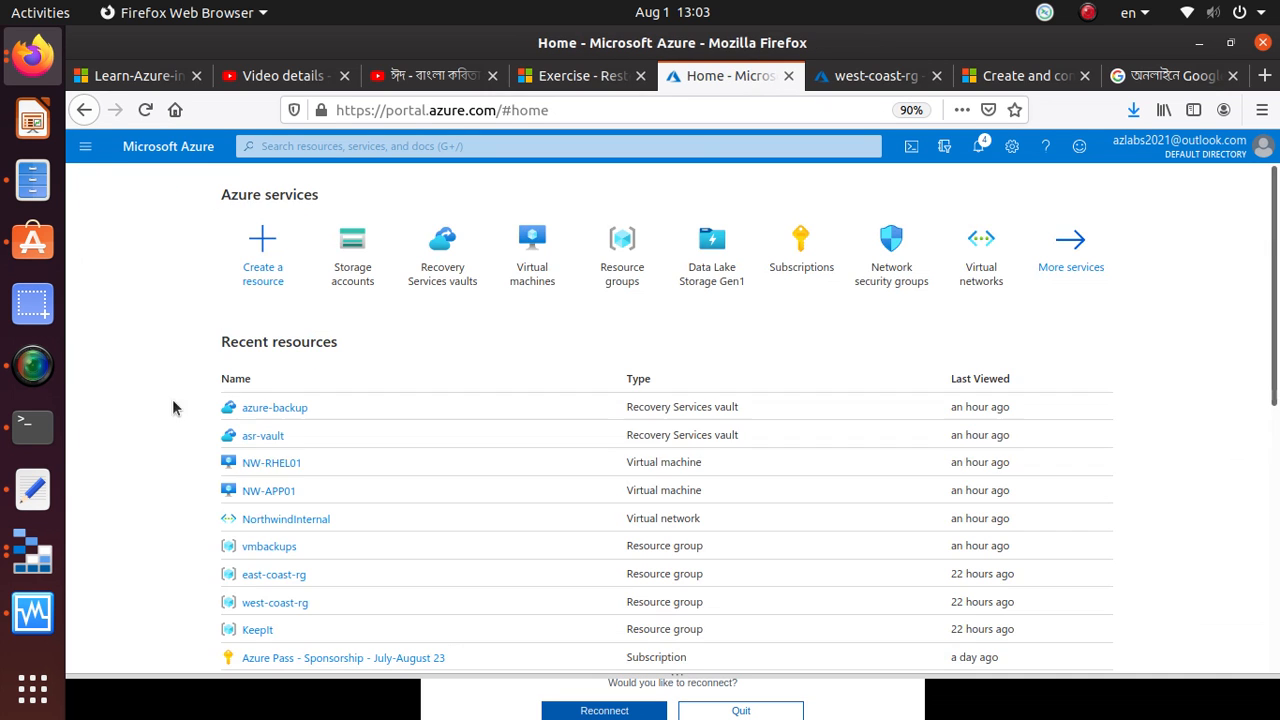
{"action": "left_click", "coordinate": [272, 407]}
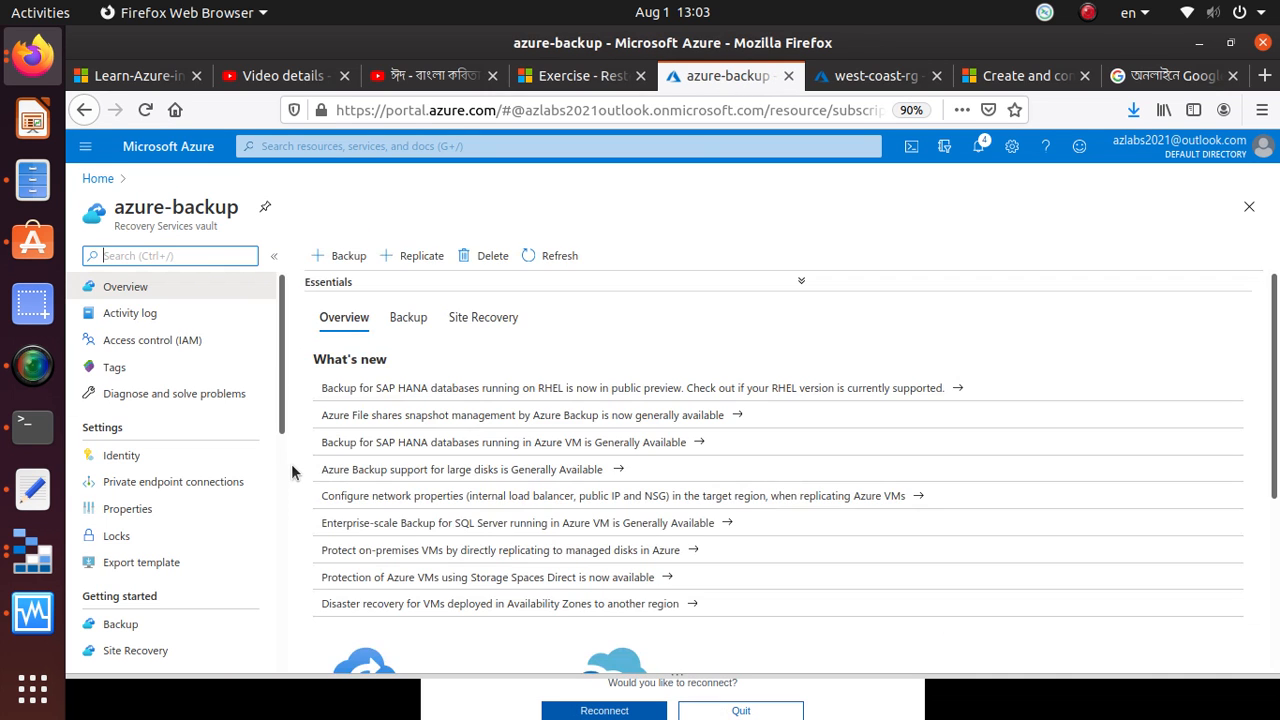
{"action": "scroll", "coordinate": [175, 480], "scroll_direction": "down", "scroll_amount": 4}
{"action": "left_click", "coordinate": [180, 489]}
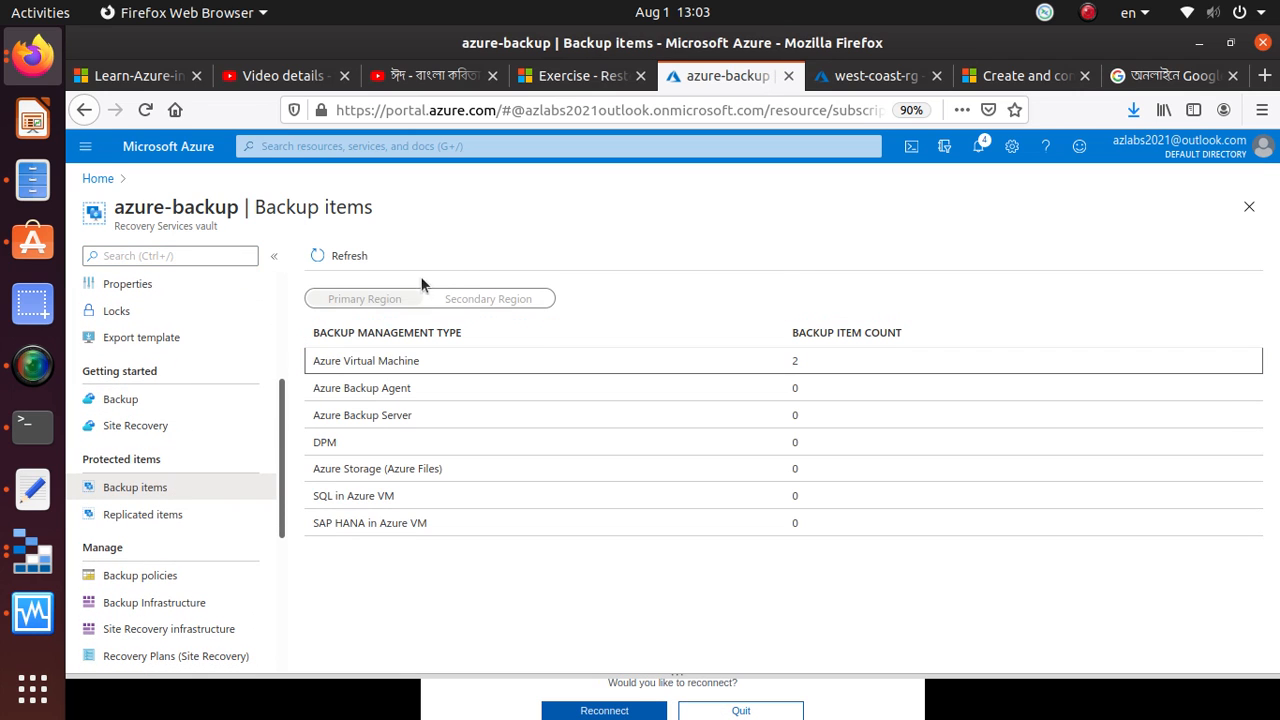
{"action": "left_click", "coordinate": [526, 358]}
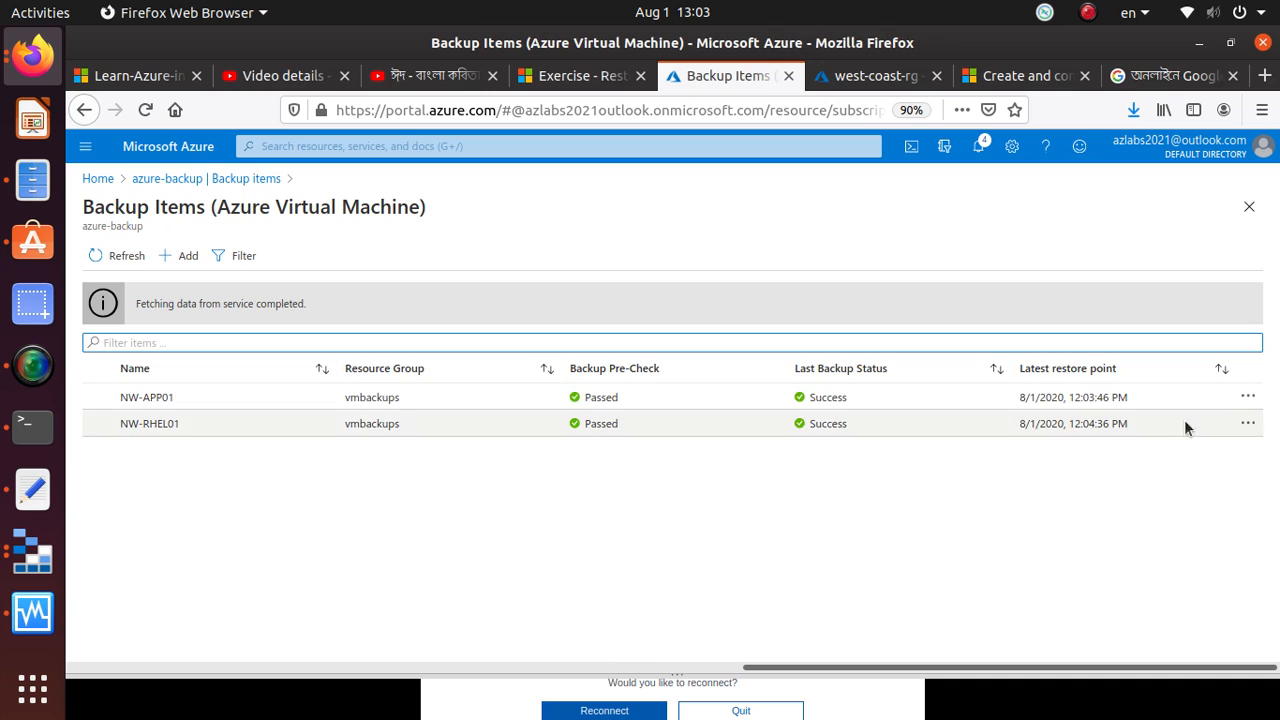
Step: Start a VM restore for NW-APP01 and choose the application-consistent restore point of 8/1/2020, 12:03:46 PM
{"action": "left_click", "coordinate": [1247, 396]}
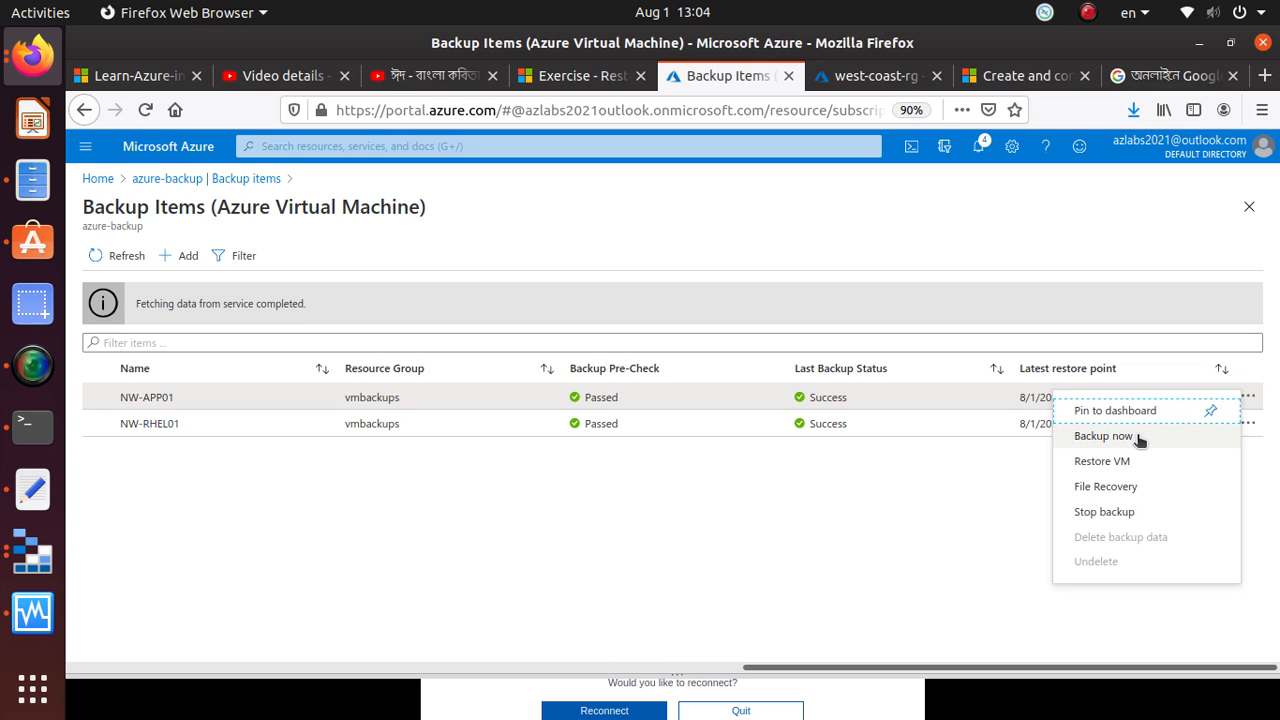
{"action": "left_click", "coordinate": [1134, 459]}
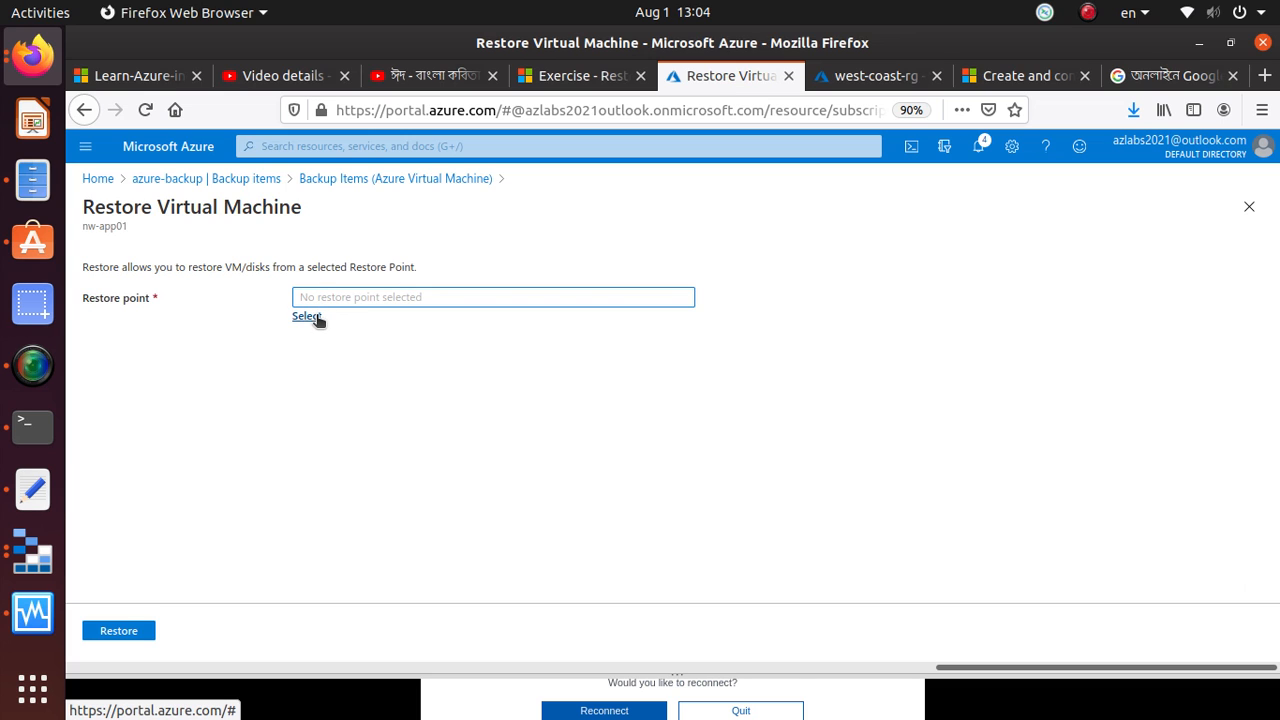
{"action": "left_click", "coordinate": [316, 317]}
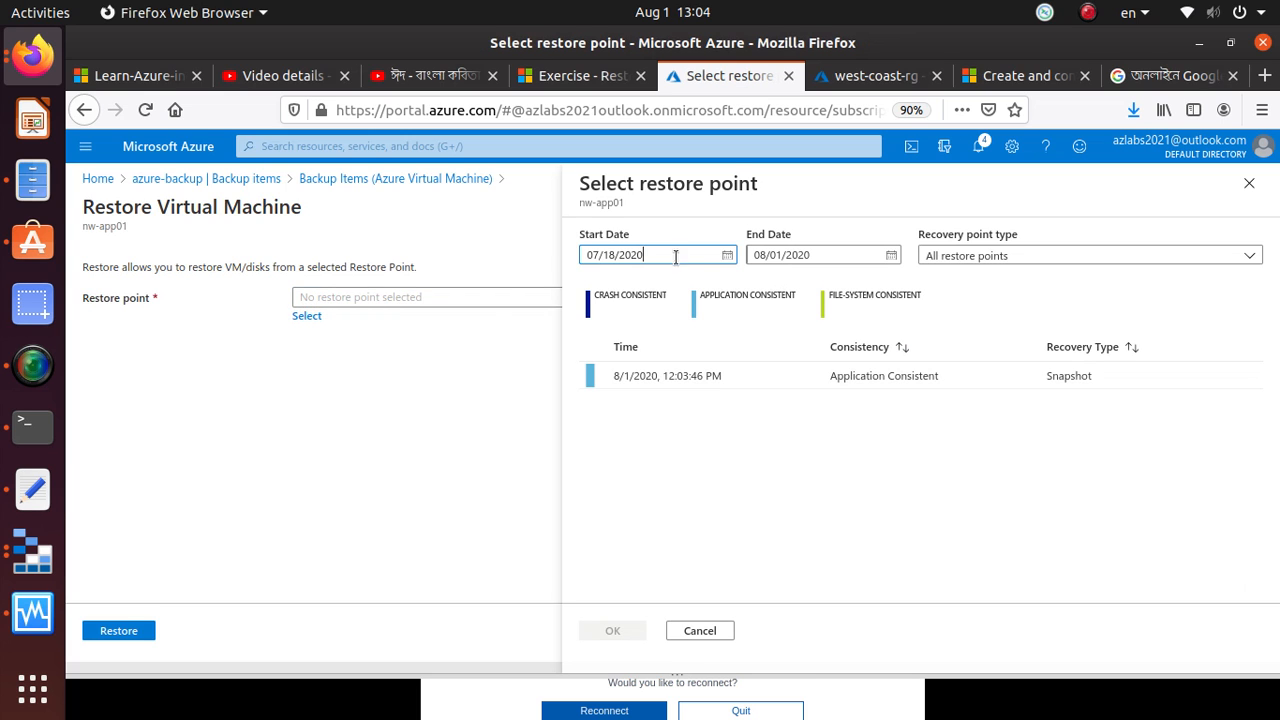
{"action": "left_click", "coordinate": [655, 376]}
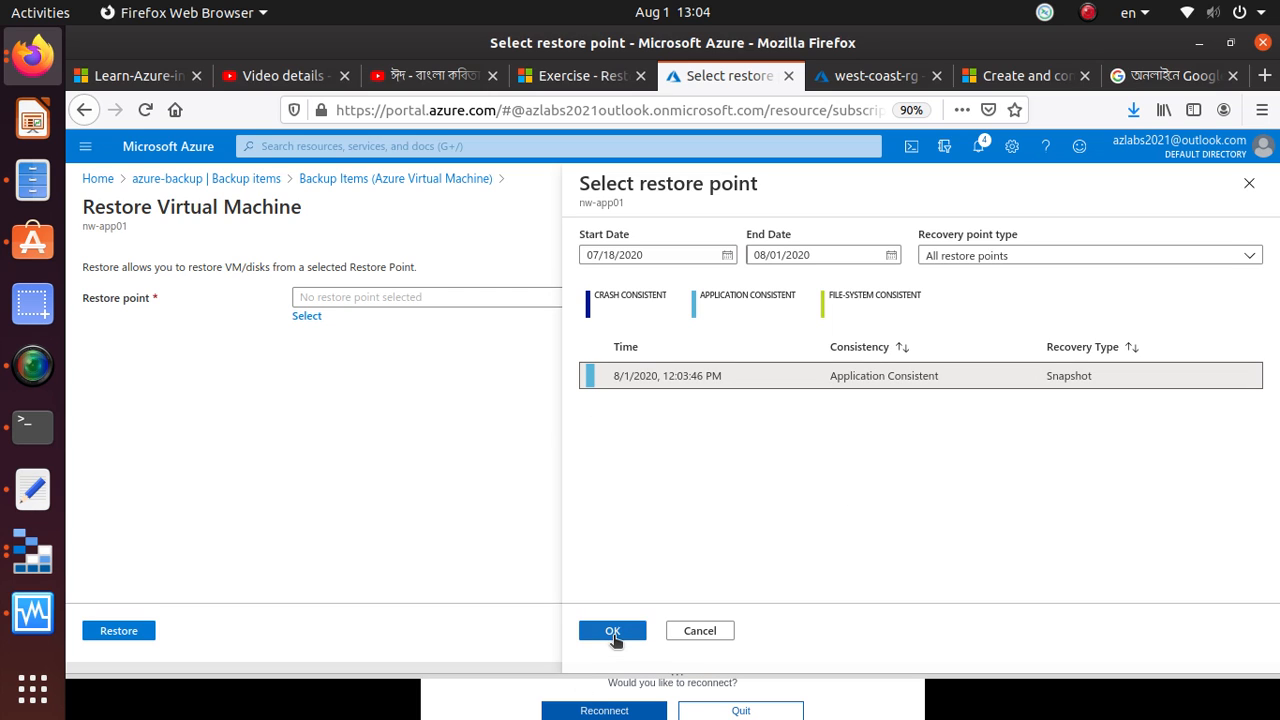
{"action": "left_click", "coordinate": [613, 632]}
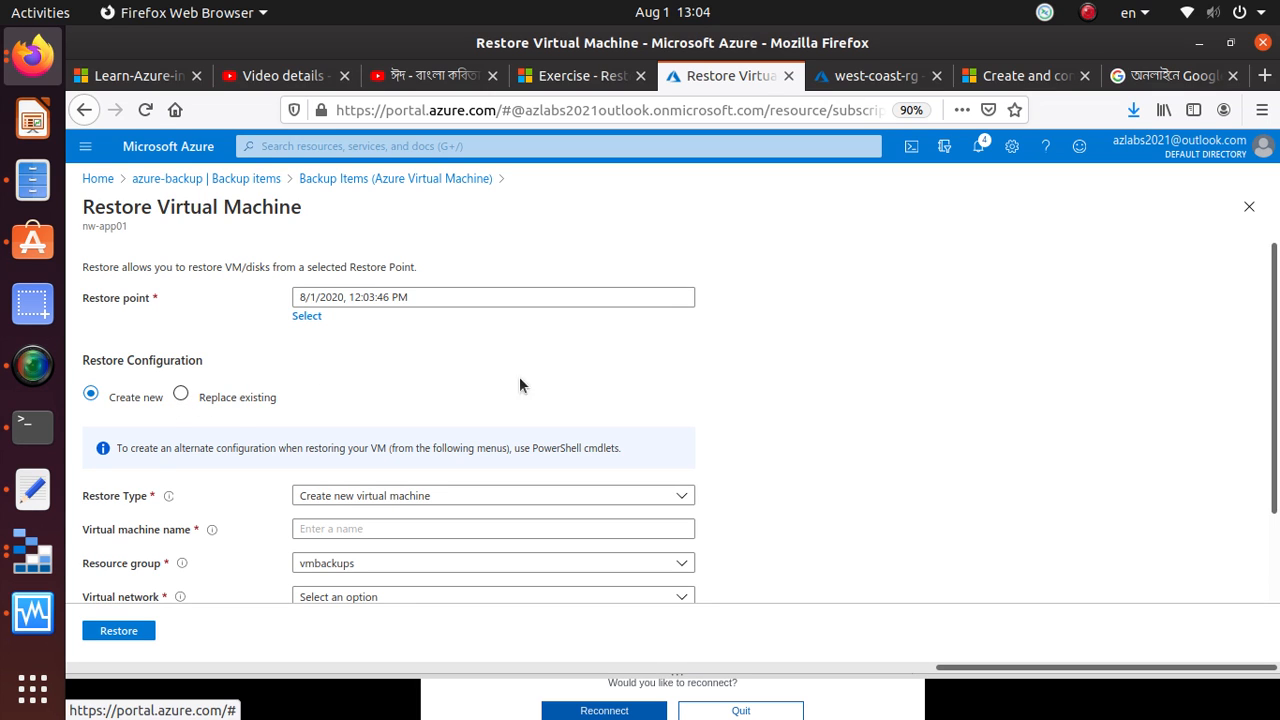
Step: Set the restore configuration to Replace existing, with restorestaging20200801 (StandardRAGRS) as the staging location
{"action": "scroll", "coordinate": [600, 387], "scroll_direction": "down", "scroll_amount": 2}
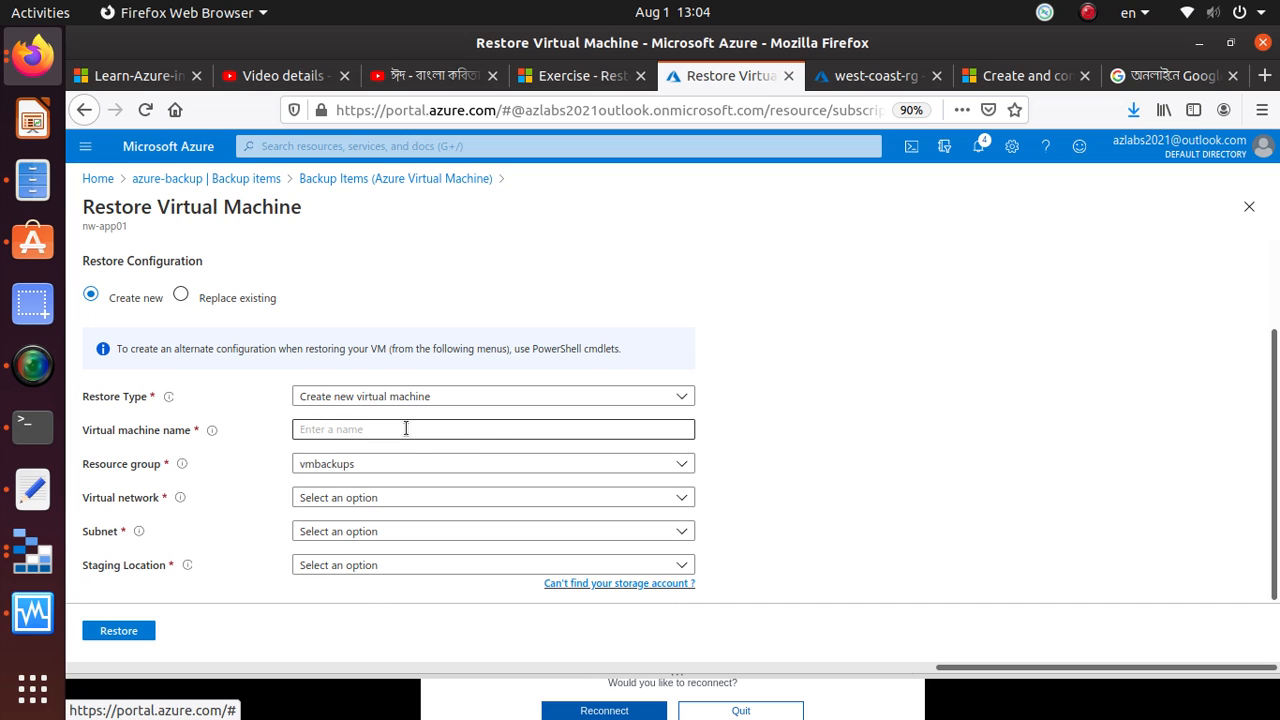
{"action": "scroll", "coordinate": [408, 435], "scroll_direction": "up", "scroll_amount": 2}
{"action": "left_click", "coordinate": [180, 397]}
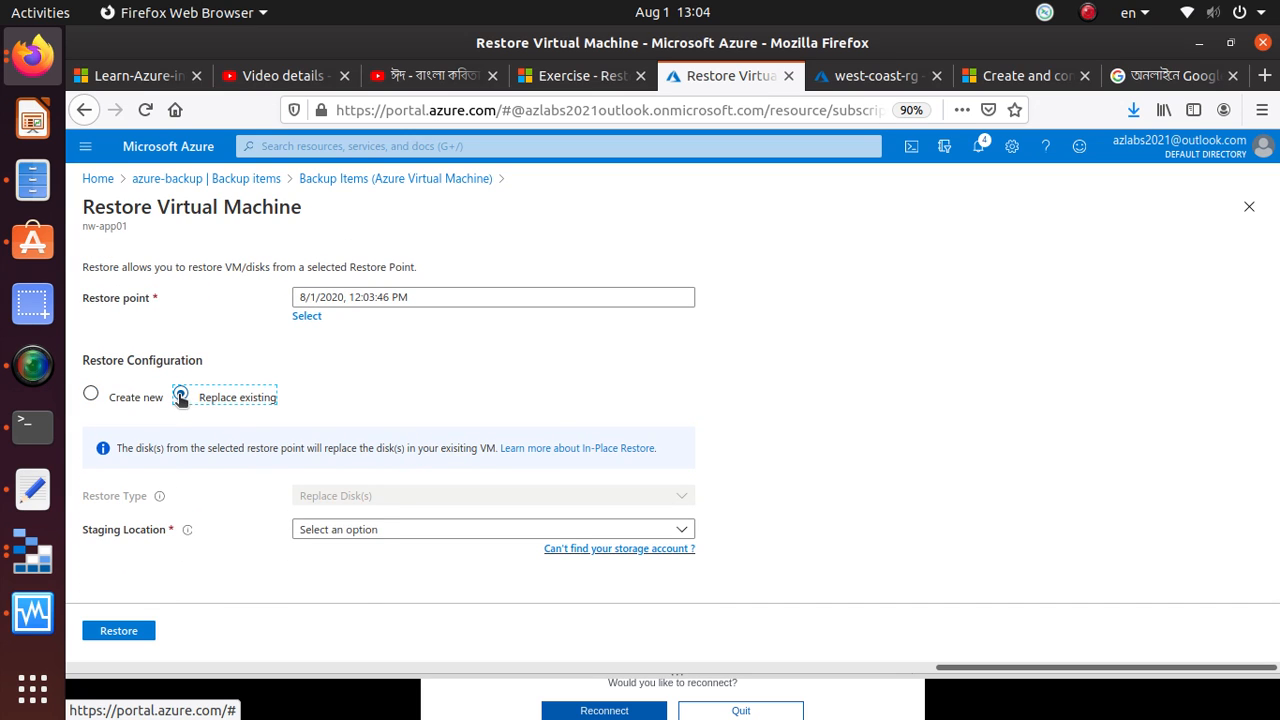
{"action": "left_click", "coordinate": [438, 535]}
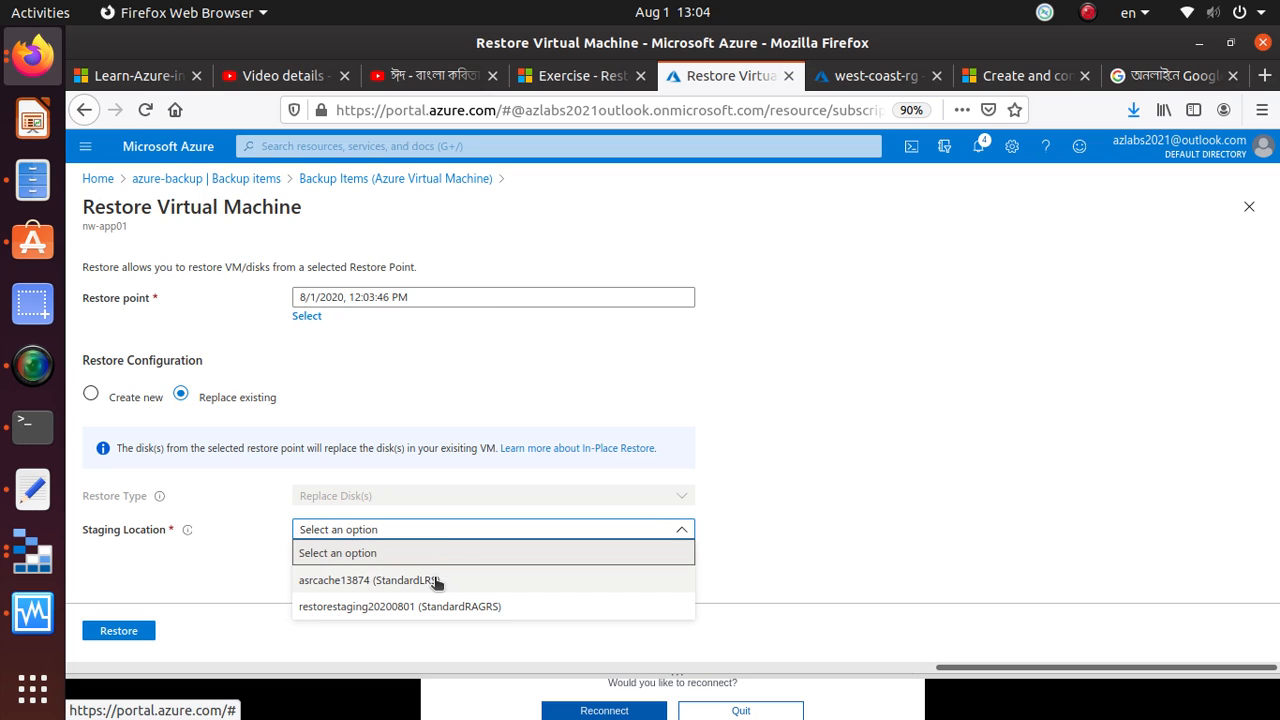
{"action": "left_click", "coordinate": [507, 608]}
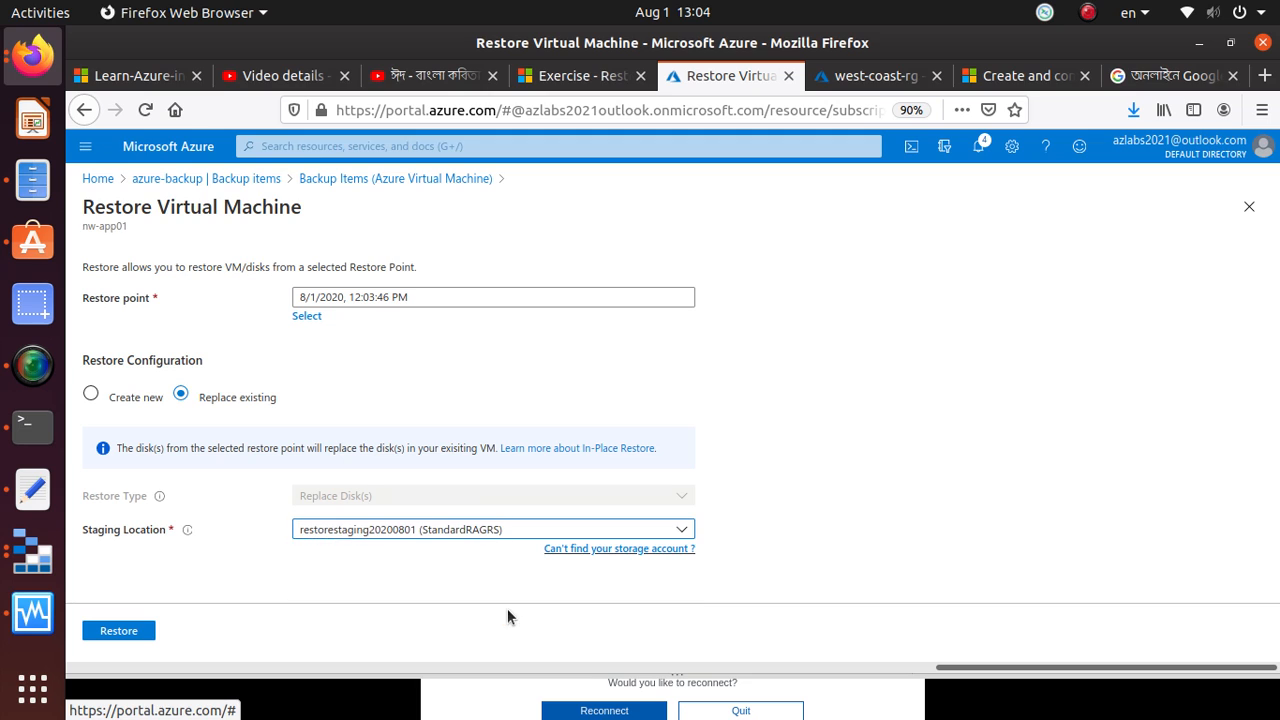
Step: Try to restore NW-APP01 with the Replace existing configuration and examine the validation error details
{"action": "left_click", "coordinate": [138, 636]}
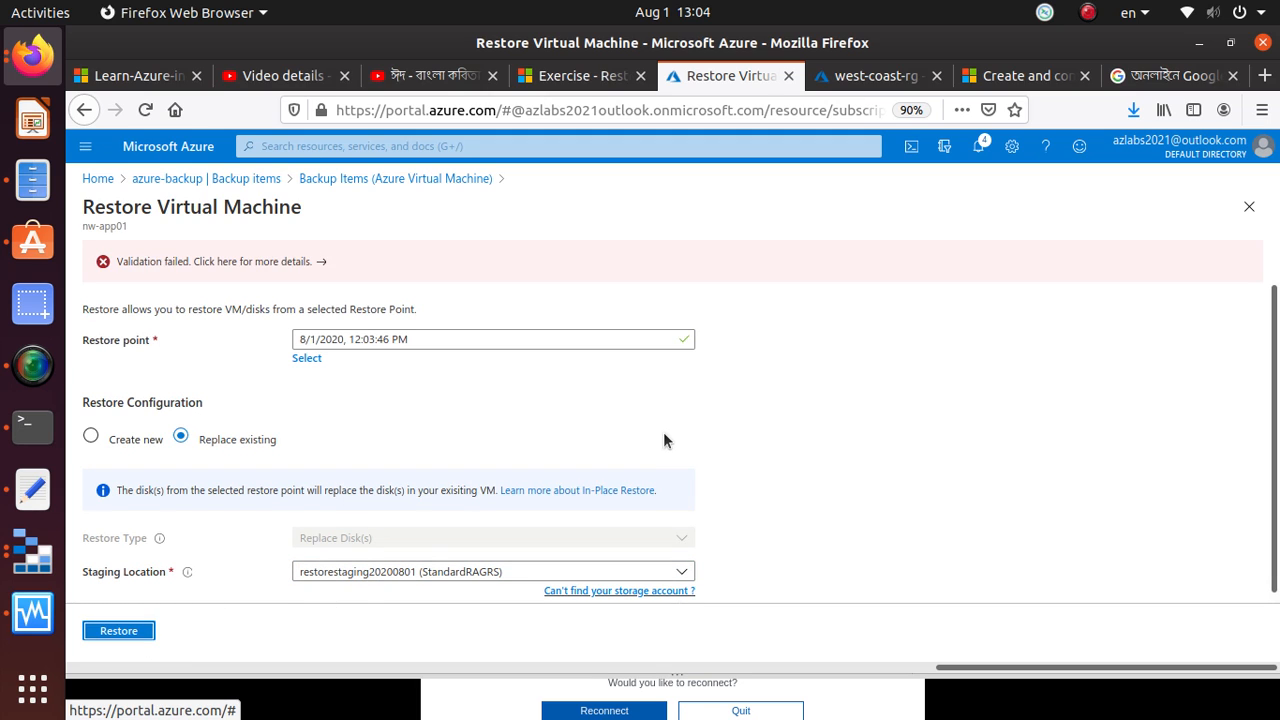
{"action": "left_click", "coordinate": [260, 263]}
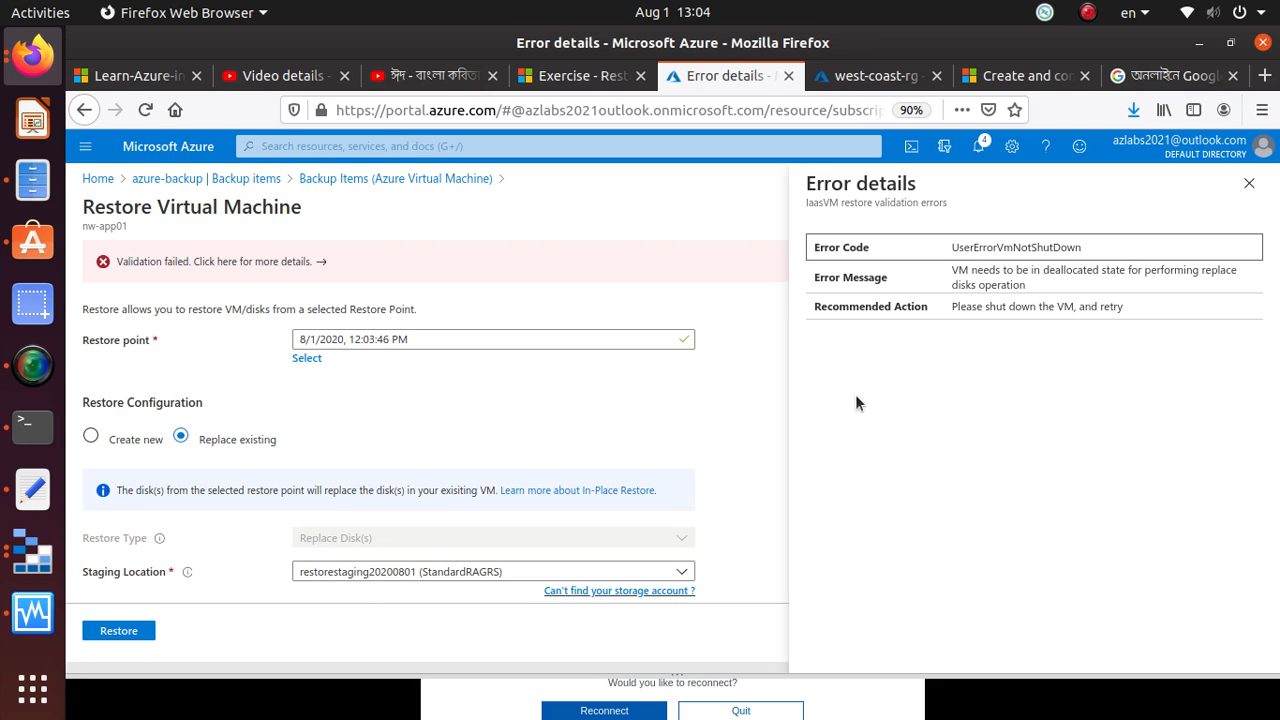
{"action": "left_click_drag", "start_coordinate": [958, 268], "coordinate": [1054, 289]}
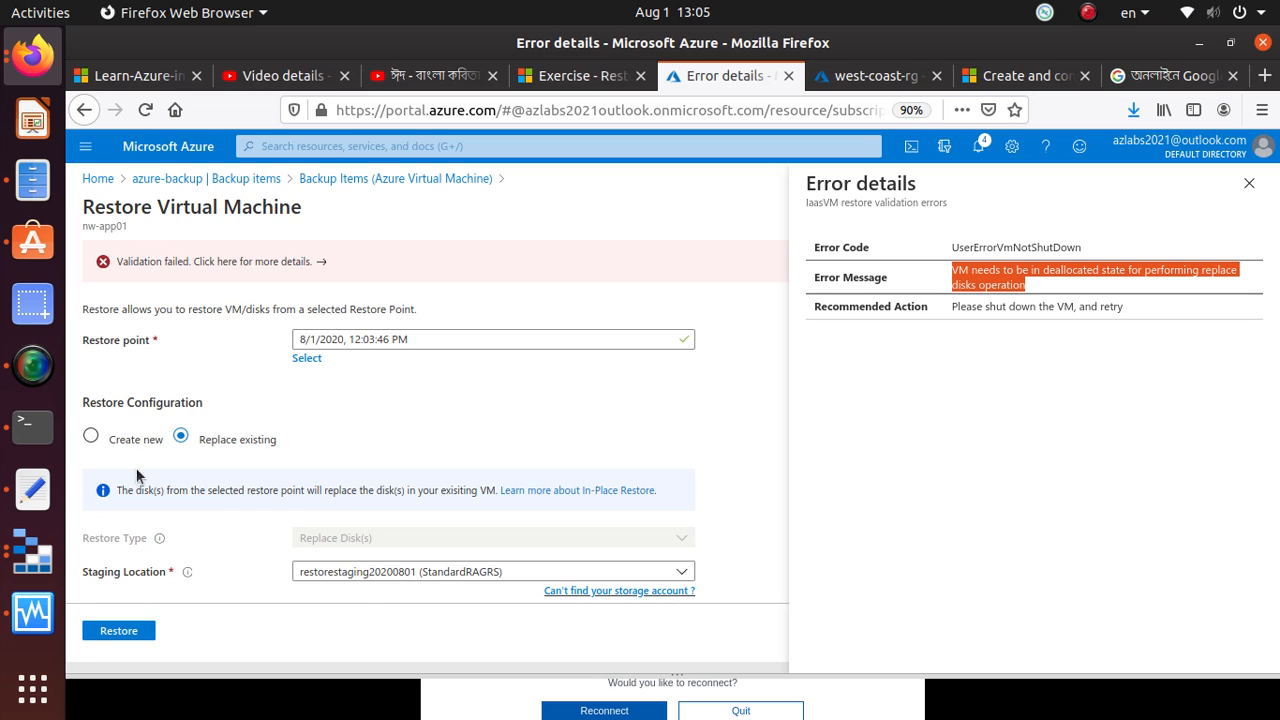
Step: Switch the restore configuration to Create new and name the new virtual machine restoredNew
{"action": "left_click", "coordinate": [91, 437]}
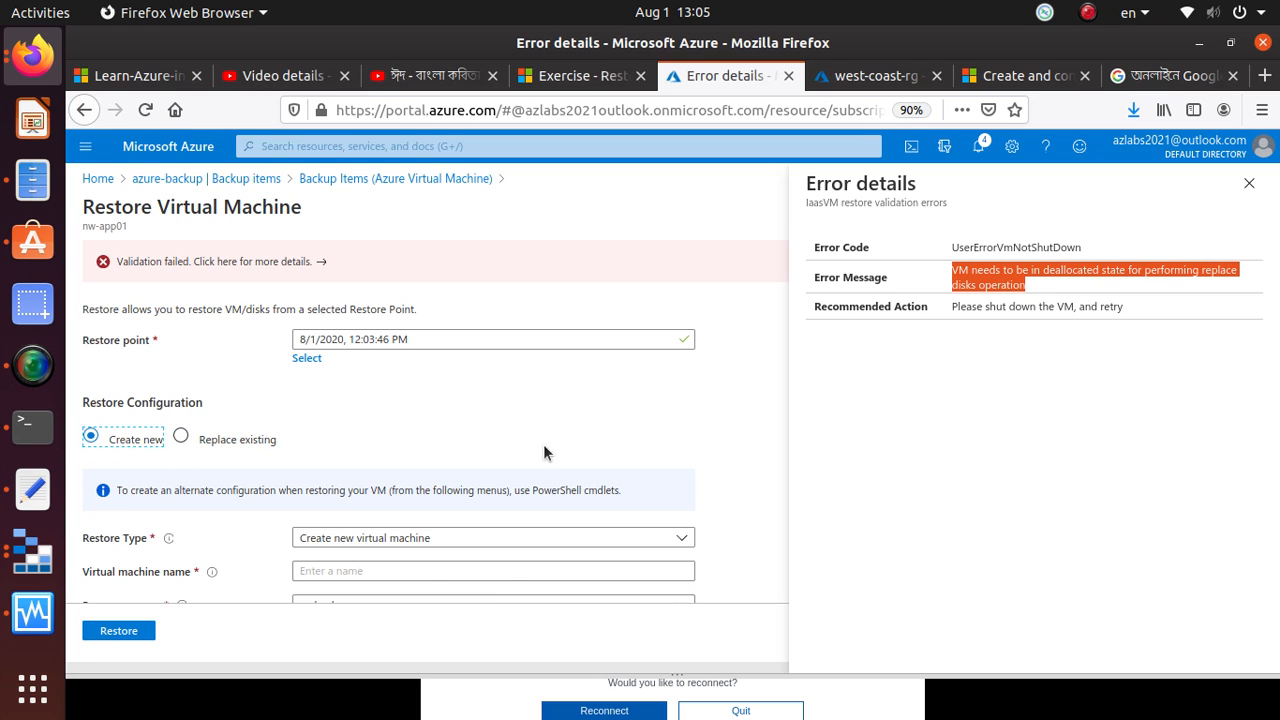
{"action": "scroll", "coordinate": [544, 444], "scroll_direction": "down", "scroll_amount": 2}
{"action": "left_click", "coordinate": [422, 485]}
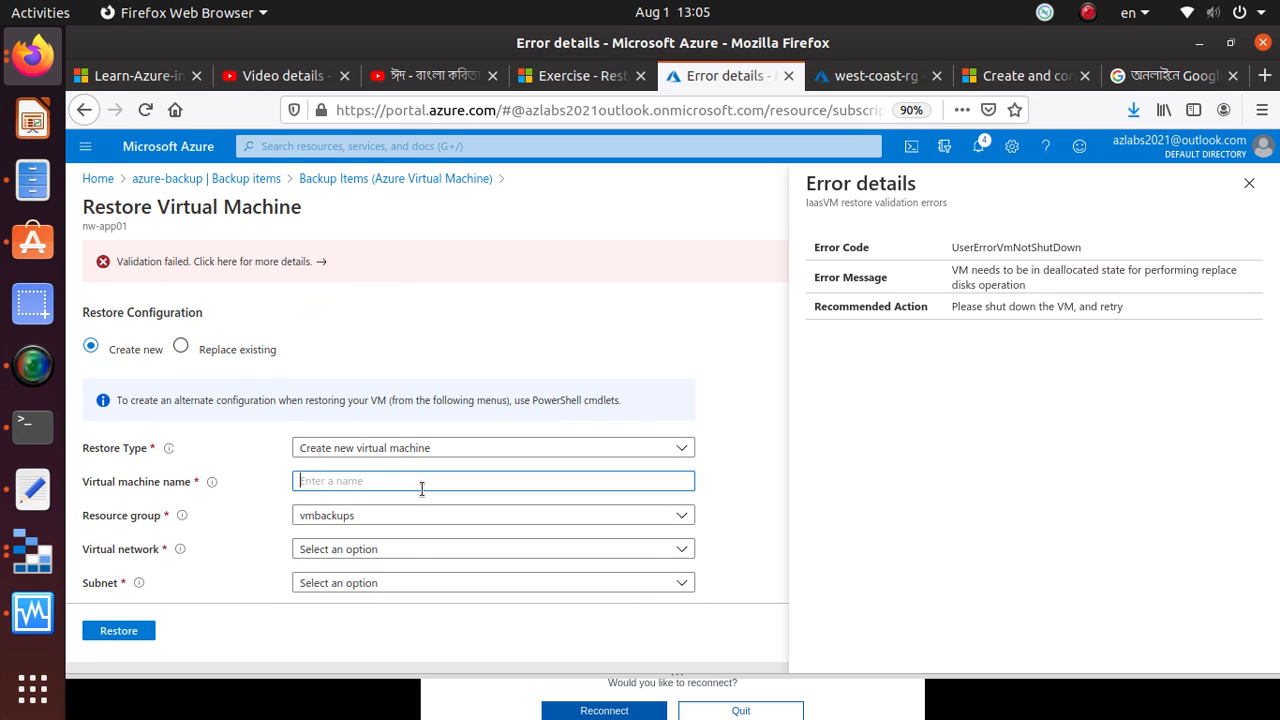
{"action": "type", "text": "restoredNew"}
{"action": "scroll", "coordinate": [441, 498], "scroll_direction": "down", "scroll_amount": 1}
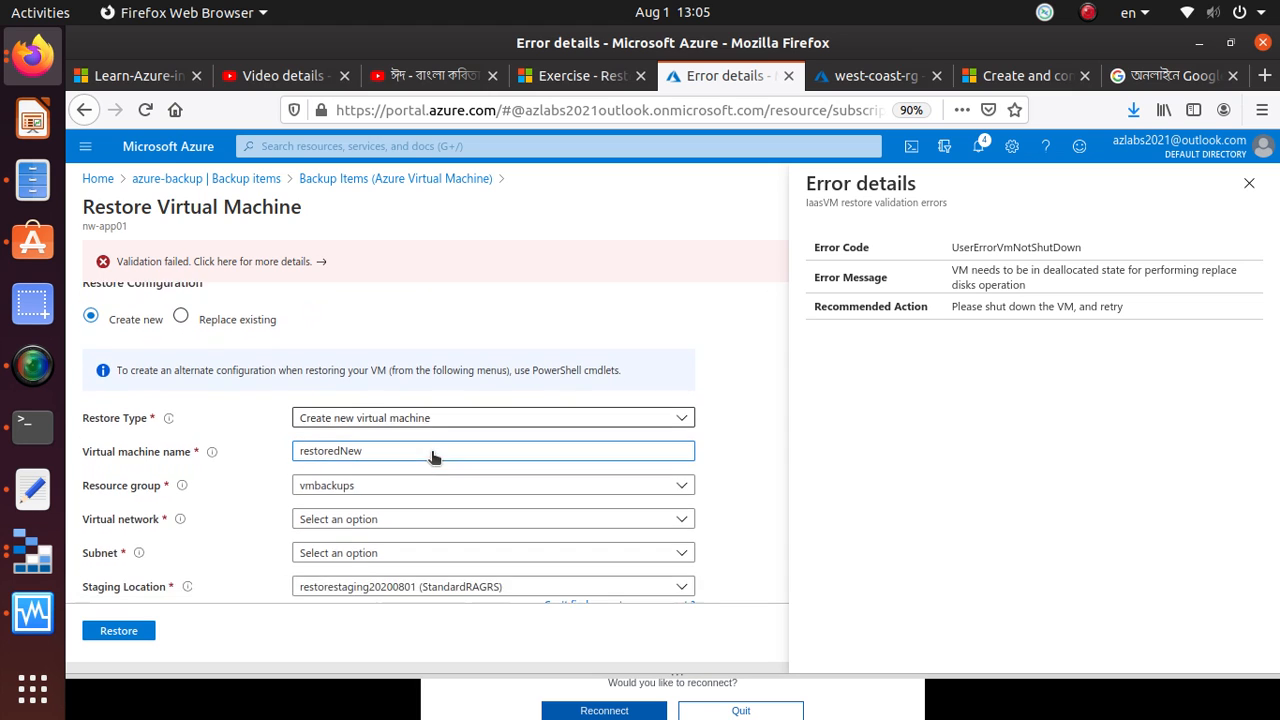
Step: Select the NorthwindInternal (vmbackups) virtual network and trigger the NW-APP01 restore, checking the portal notifications
{"action": "left_click", "coordinate": [403, 499]}
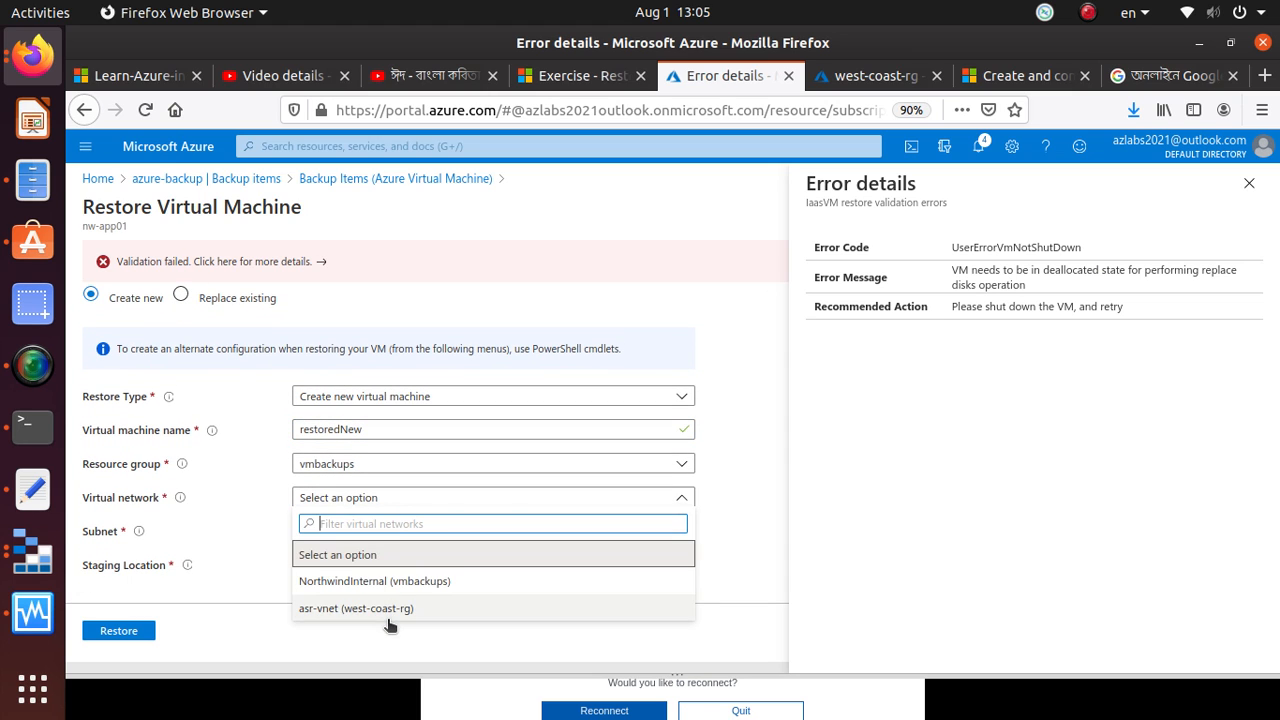
{"action": "left_click", "coordinate": [386, 581]}
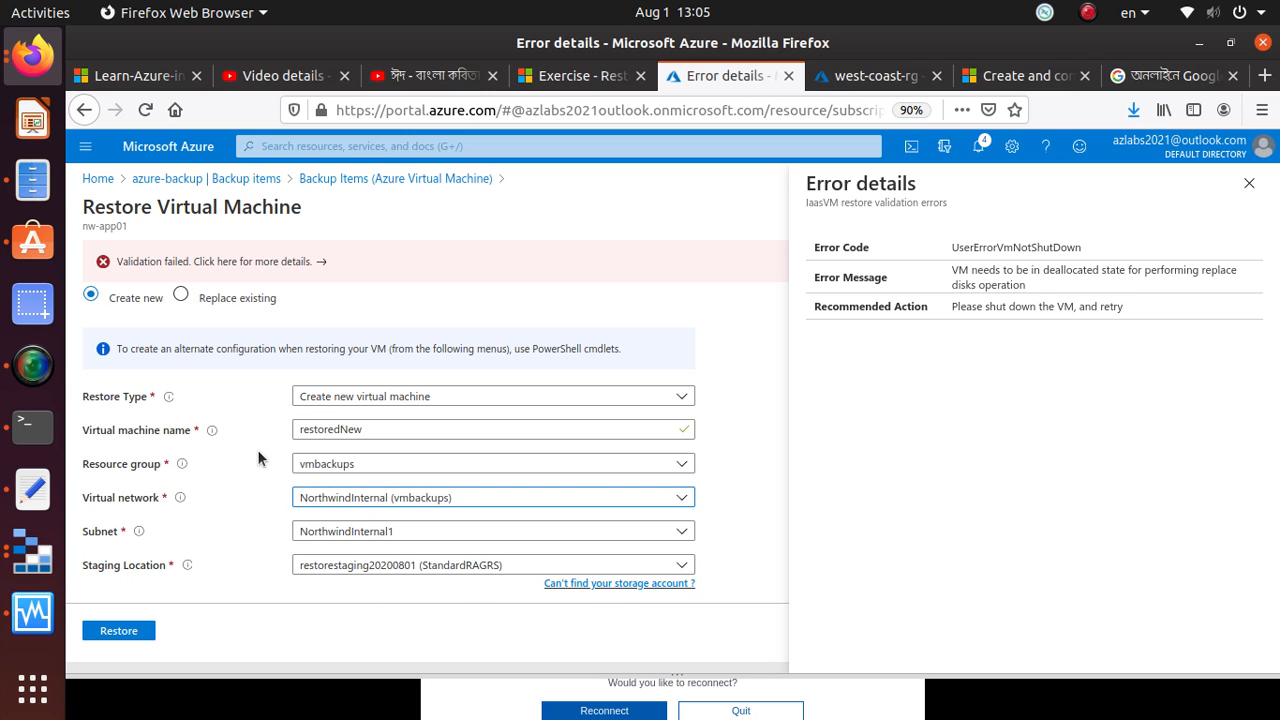
{"action": "scroll", "coordinate": [258, 458], "scroll_direction": "up", "scroll_amount": 3}
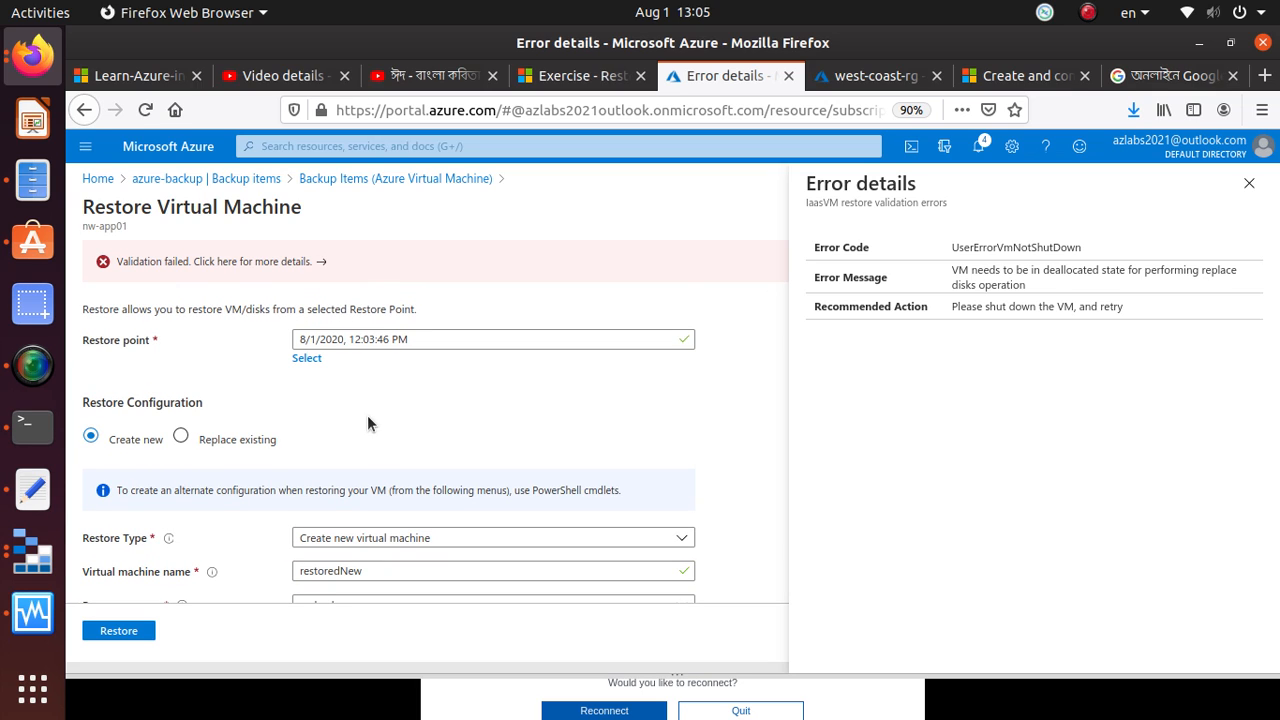
{"action": "left_click", "coordinate": [137, 630]}
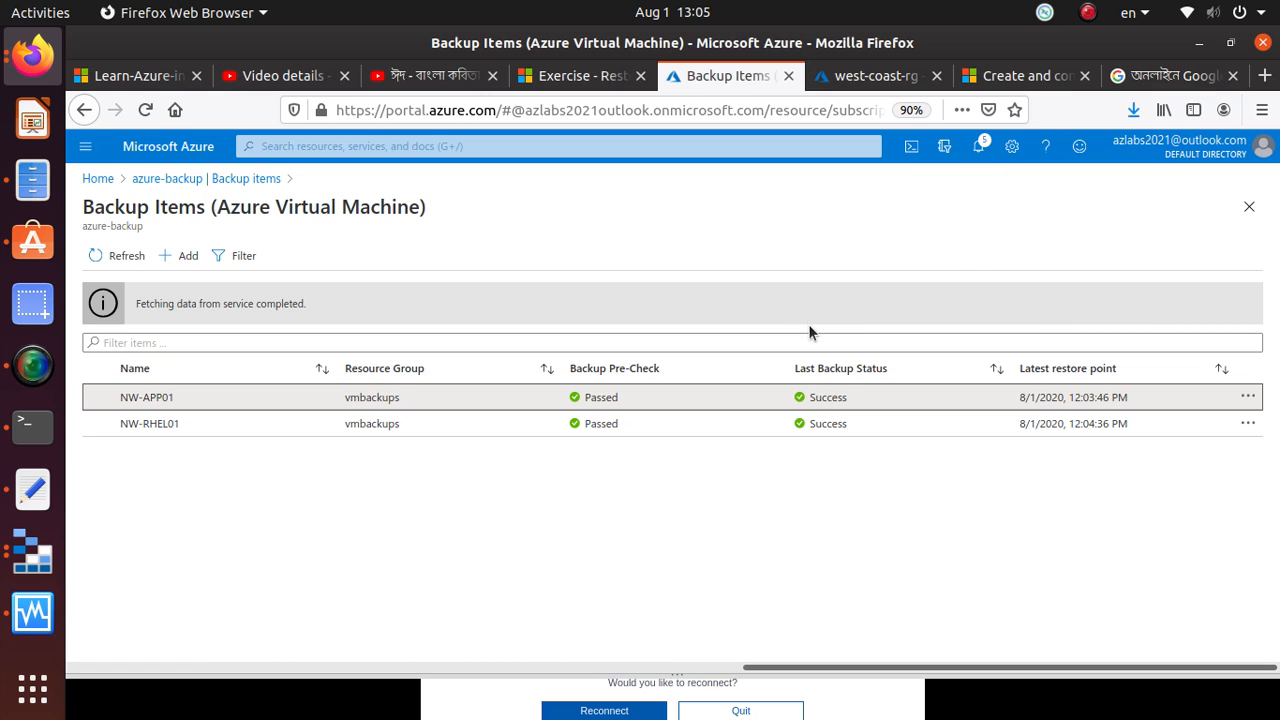
{"action": "left_click", "coordinate": [978, 148]}
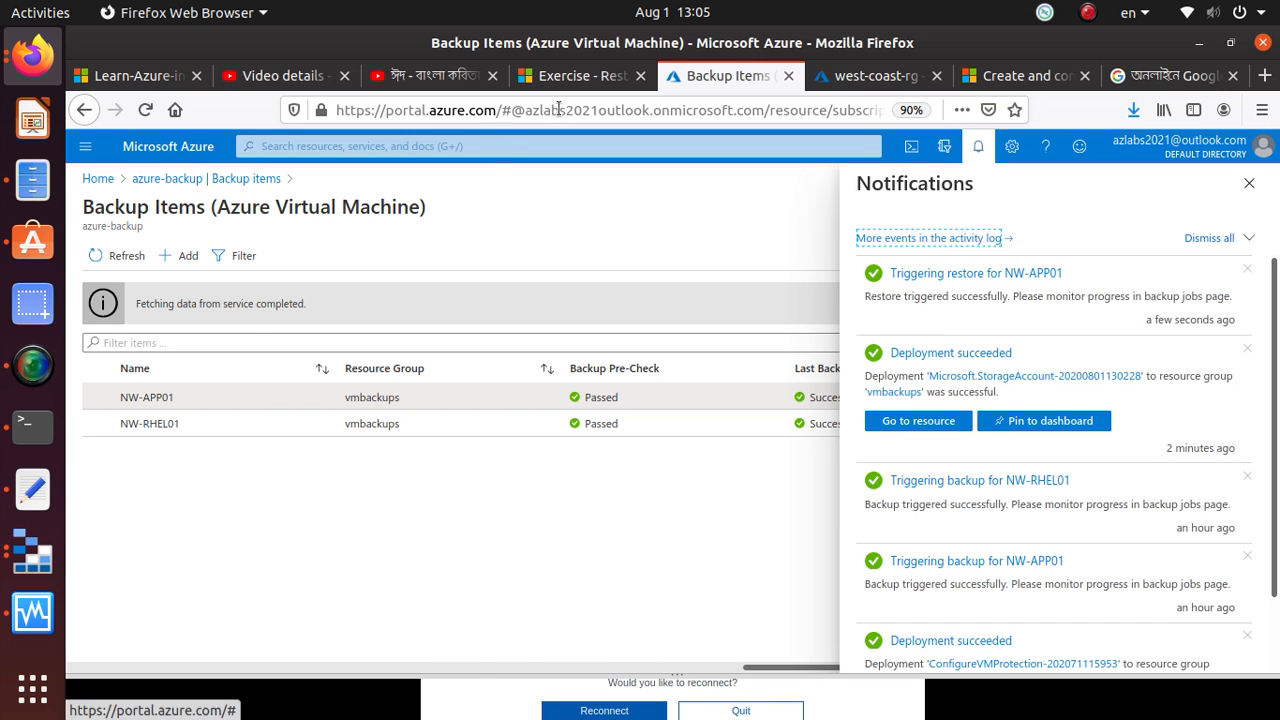
Step: Review the Microsoft Learn exercise instructions for stopping the VM, restoring it from its Backup page and selecting a restore point
{"action": "left_click", "coordinate": [578, 76]}
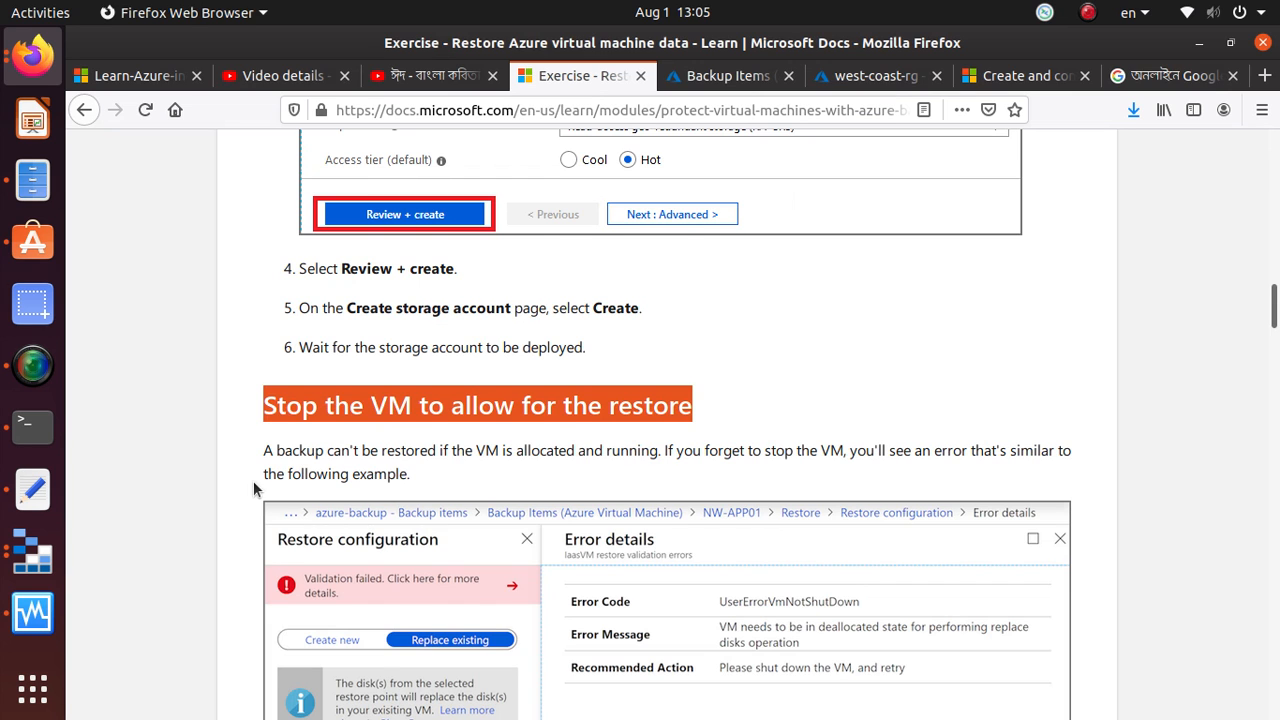
{"action": "scroll", "coordinate": [254, 489], "scroll_direction": "down", "scroll_amount": 10}
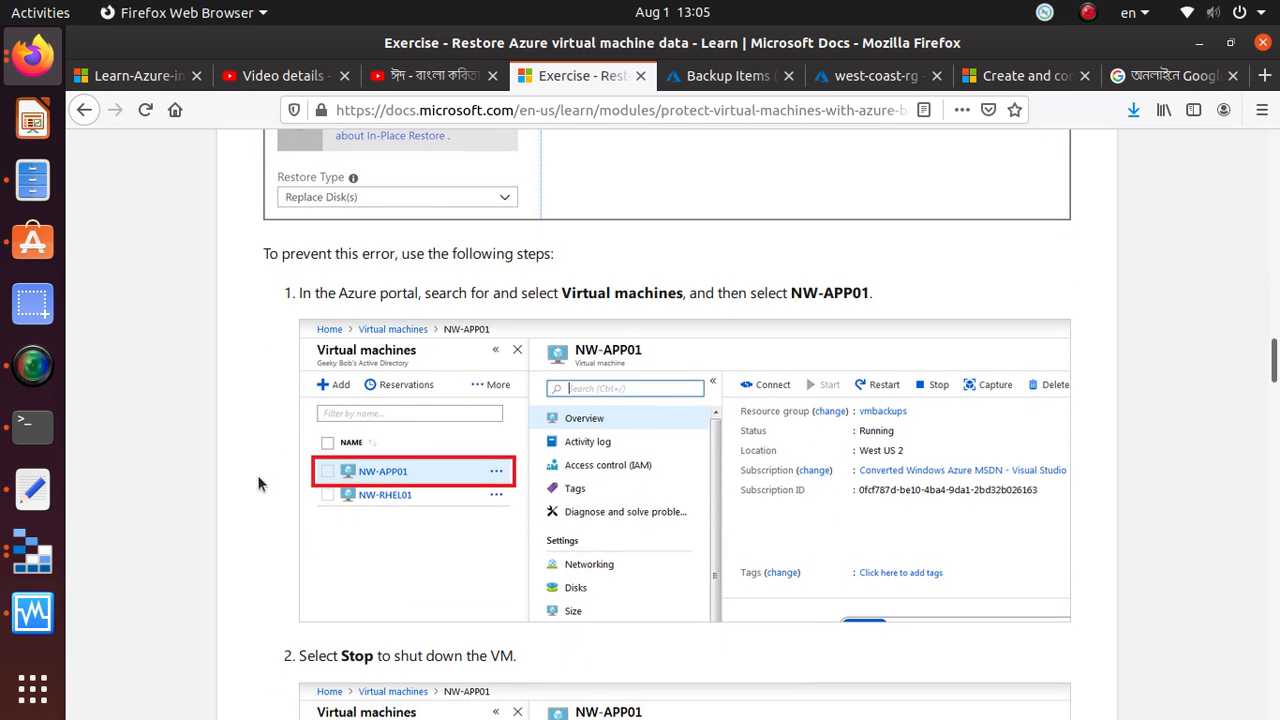
{"action": "triple_click", "coordinate": [796, 290]}
{"action": "scroll", "coordinate": [483, 468], "scroll_direction": "down", "scroll_amount": 4}
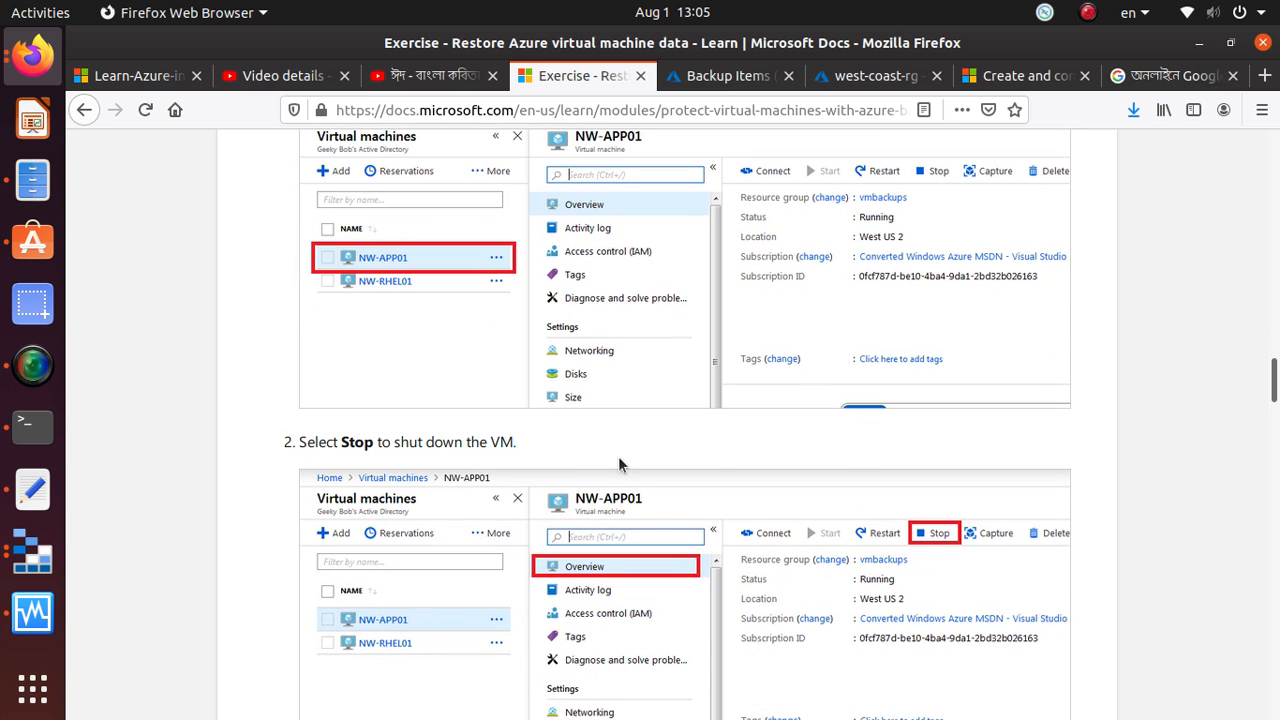
{"action": "scroll", "coordinate": [618, 464], "scroll_direction": "down", "scroll_amount": 10}
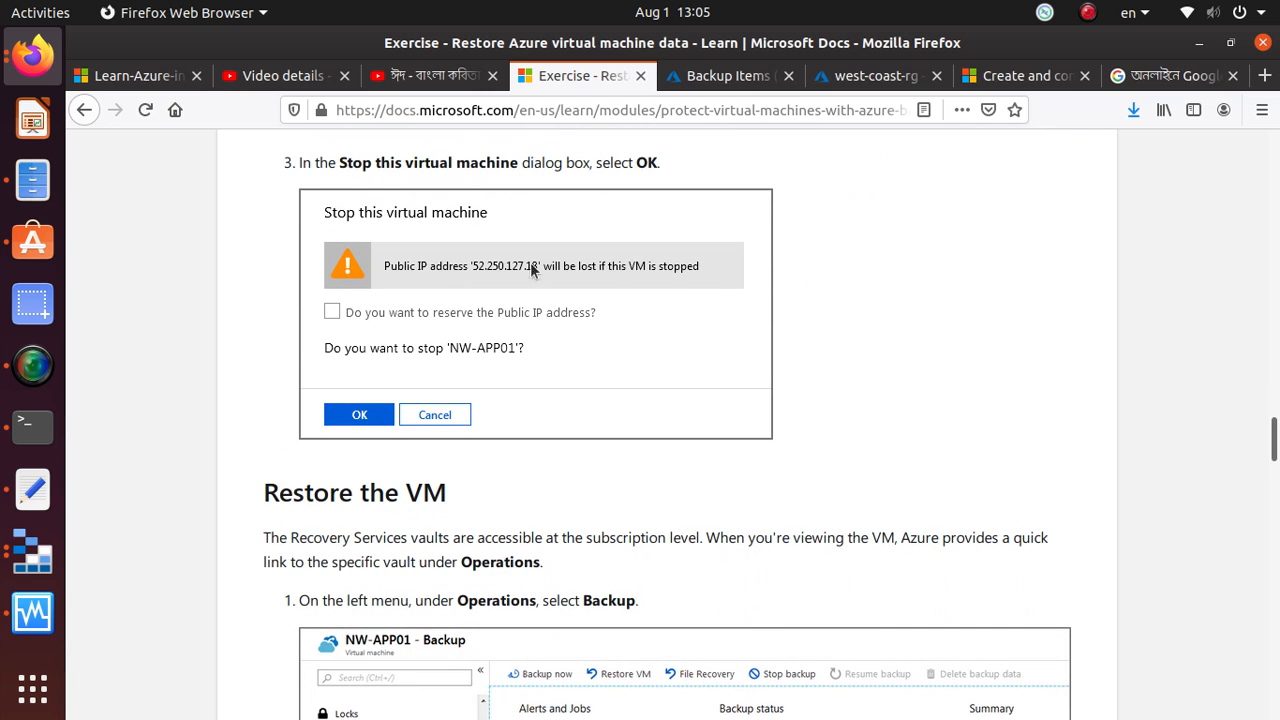
{"action": "scroll", "coordinate": [561, 397], "scroll_direction": "down", "scroll_amount": 5}
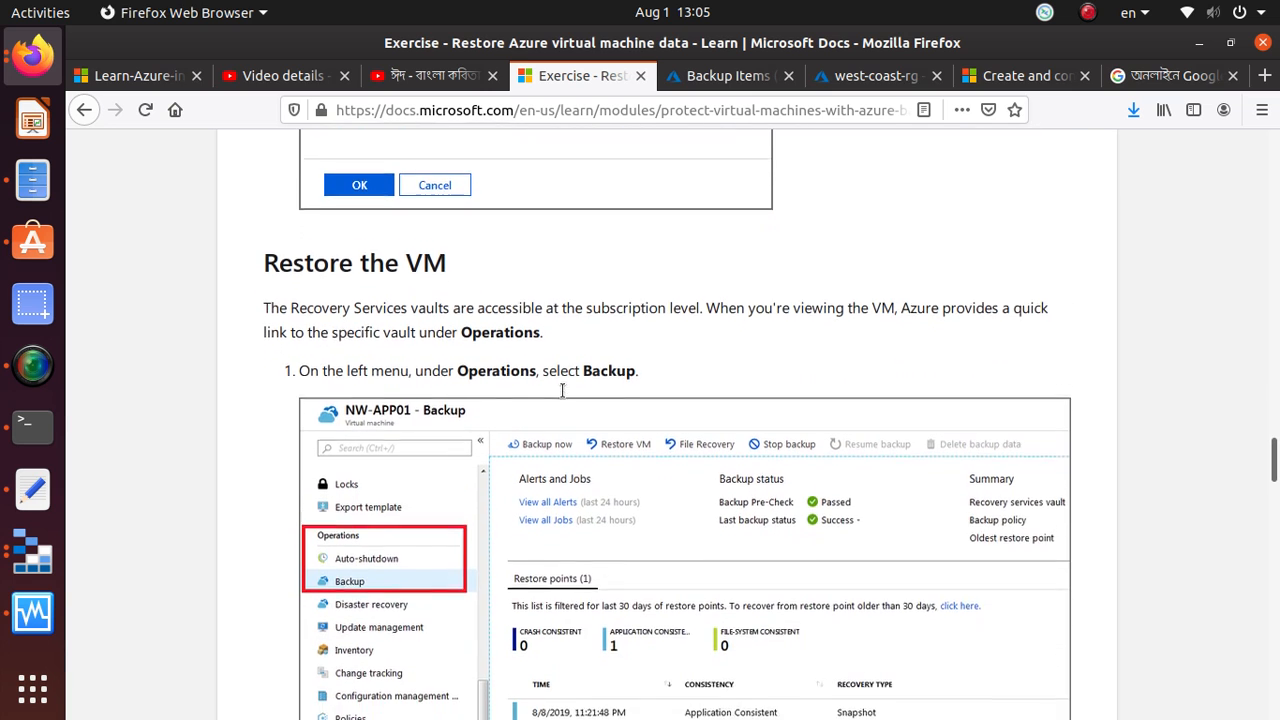
{"action": "scroll", "coordinate": [561, 395], "scroll_direction": "down", "scroll_amount": 1}
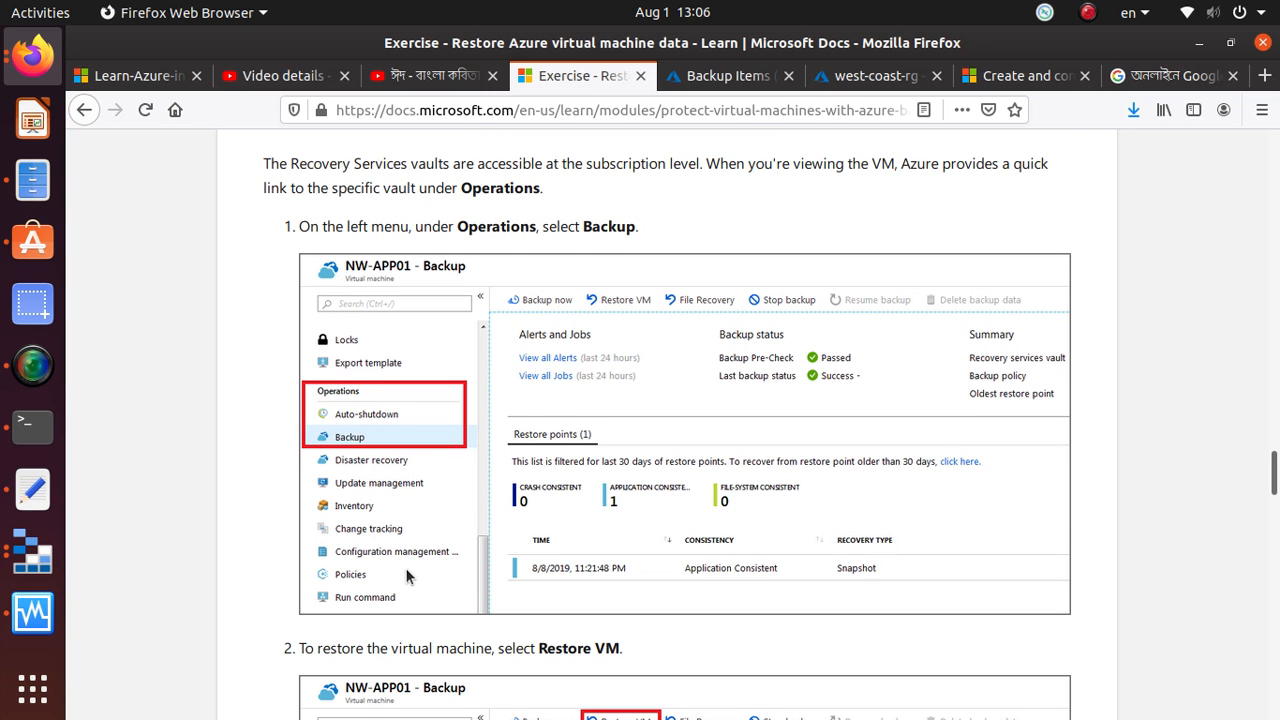
{"action": "scroll", "coordinate": [406, 575], "scroll_direction": "down", "scroll_amount": 5}
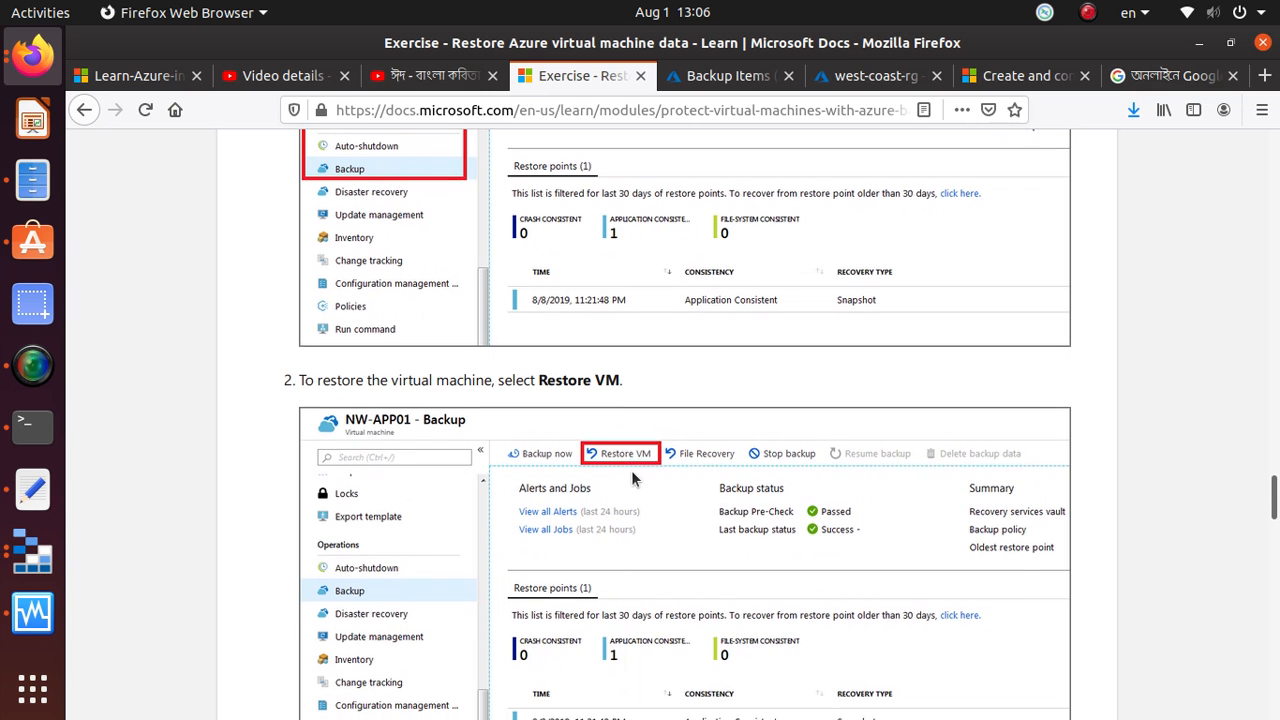
{"action": "scroll", "coordinate": [631, 470], "scroll_direction": "down", "scroll_amount": 10}
{"action": "scroll", "coordinate": [630, 471], "scroll_direction": "down", "scroll_amount": 2}
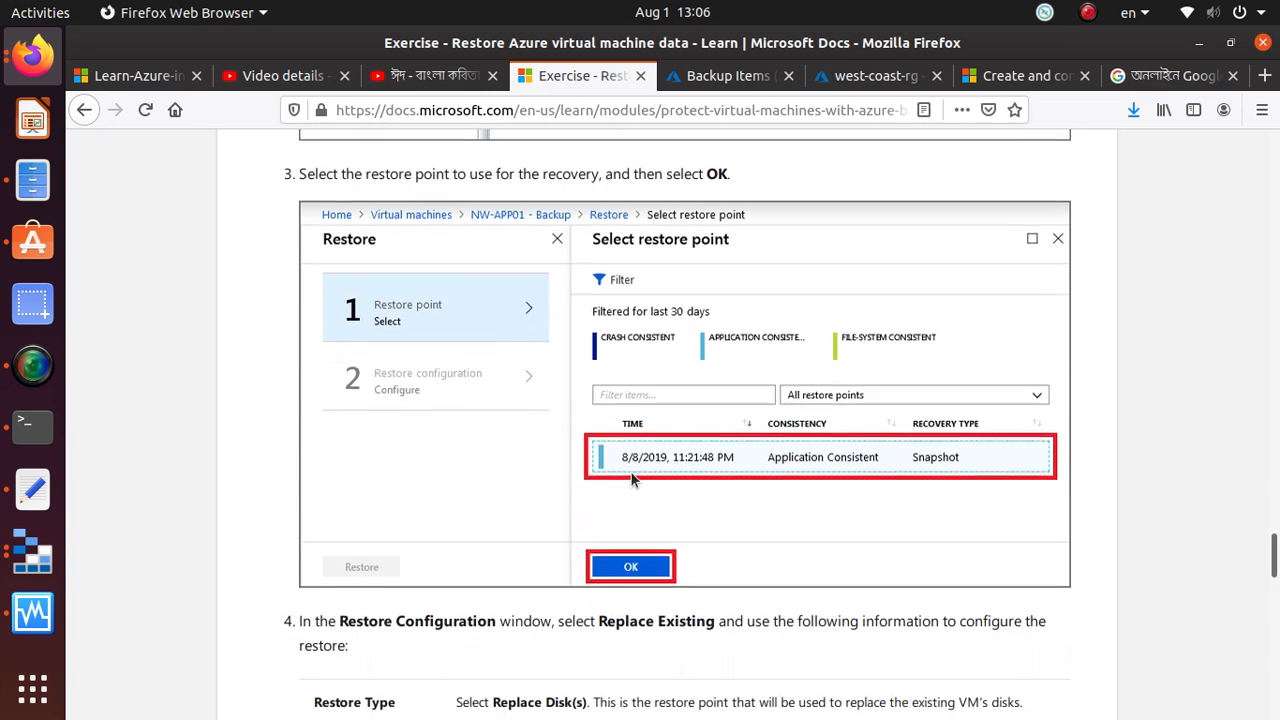
Step: Return to the Azure portal and open the NW-RHEL01 virtual machine from the virtual machines list
{"action": "left_click", "coordinate": [724, 78]}
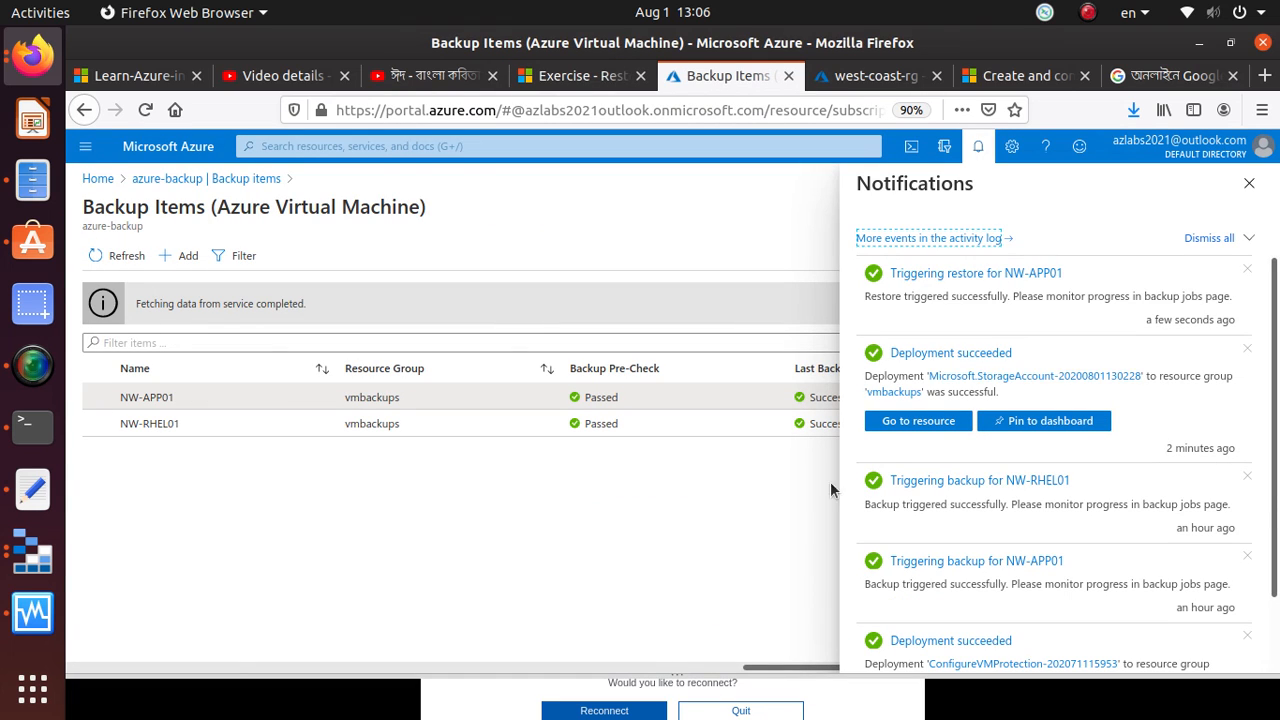
{"action": "left_click", "coordinate": [1068, 276]}
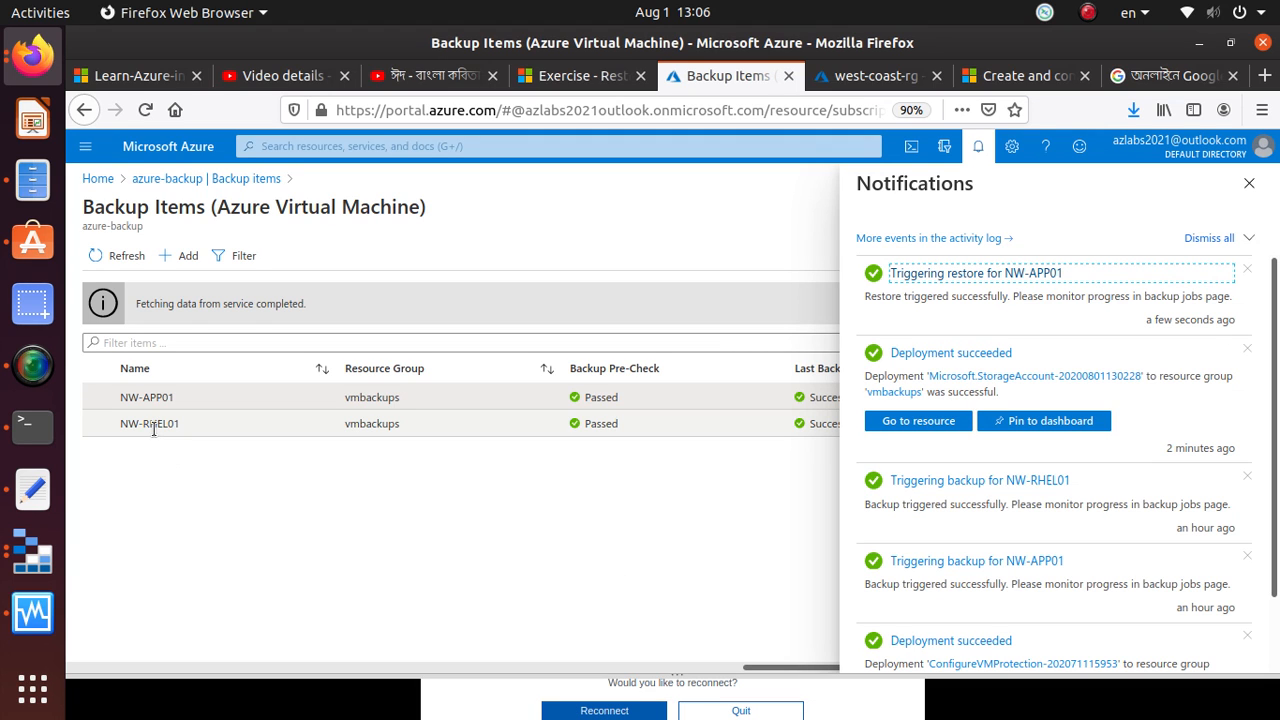
{"action": "left_click", "coordinate": [353, 145]}
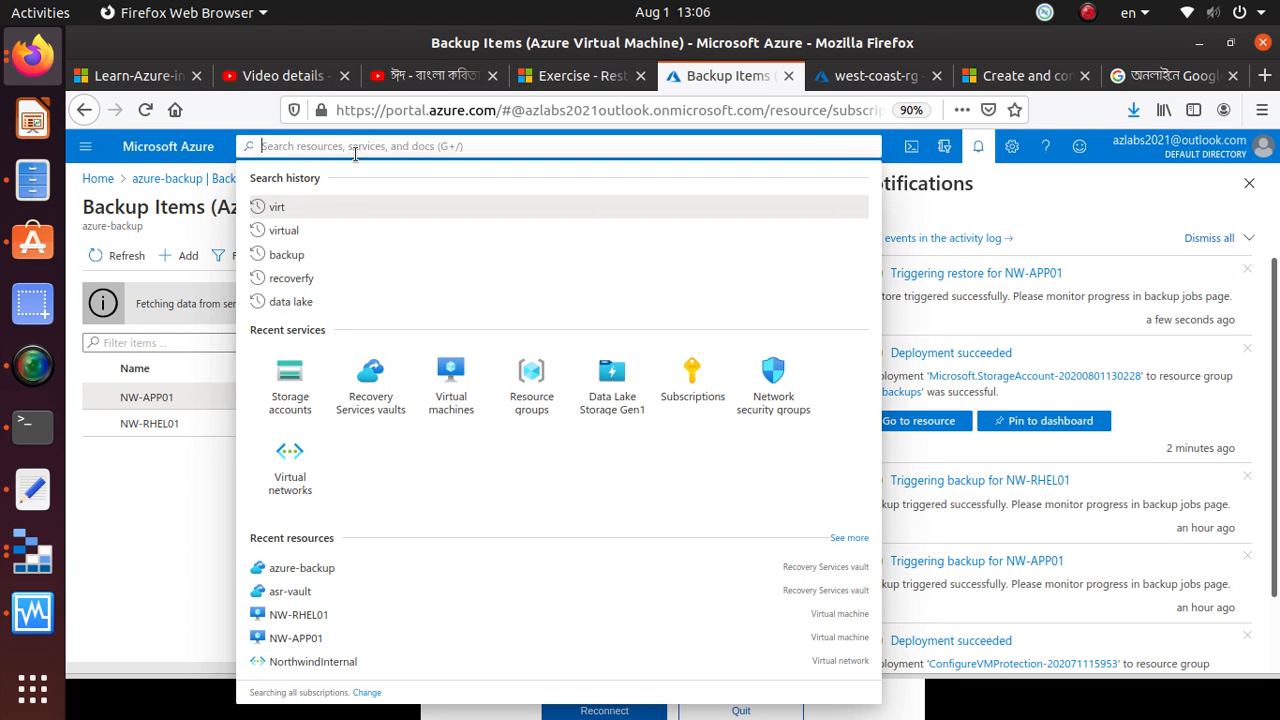
{"action": "left_click", "coordinate": [450, 400]}
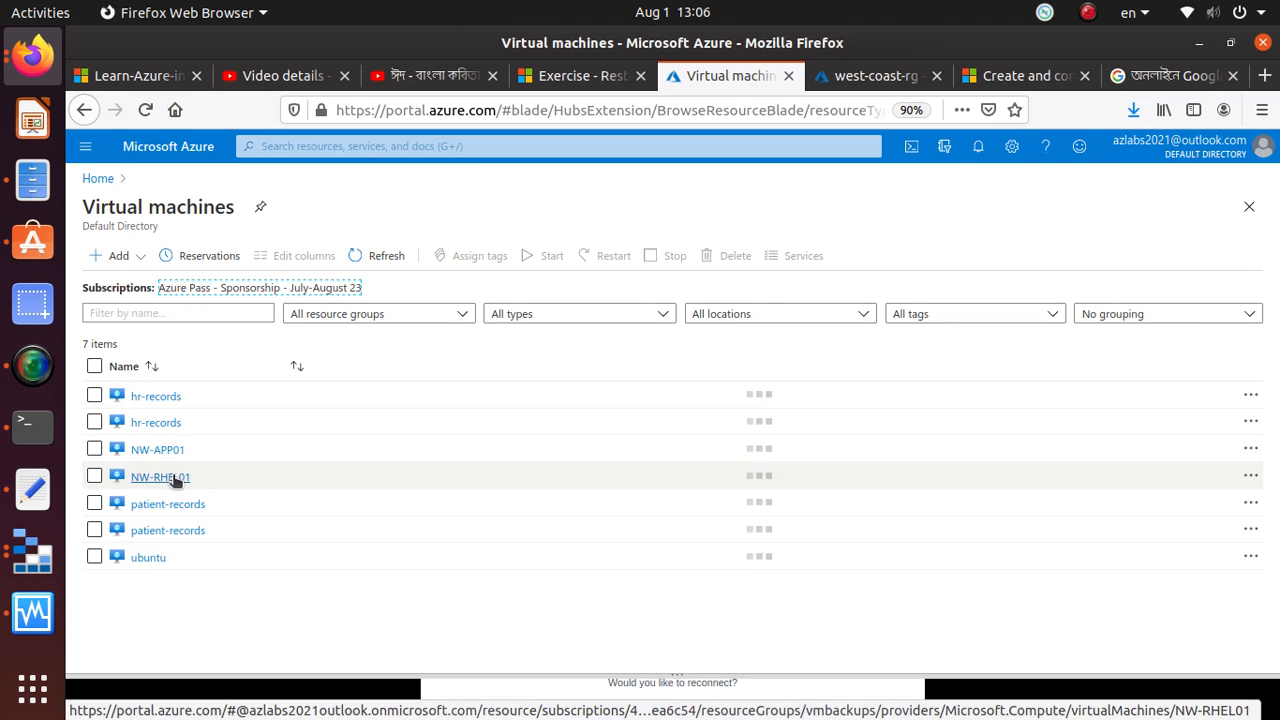
{"action": "left_click", "coordinate": [165, 477]}
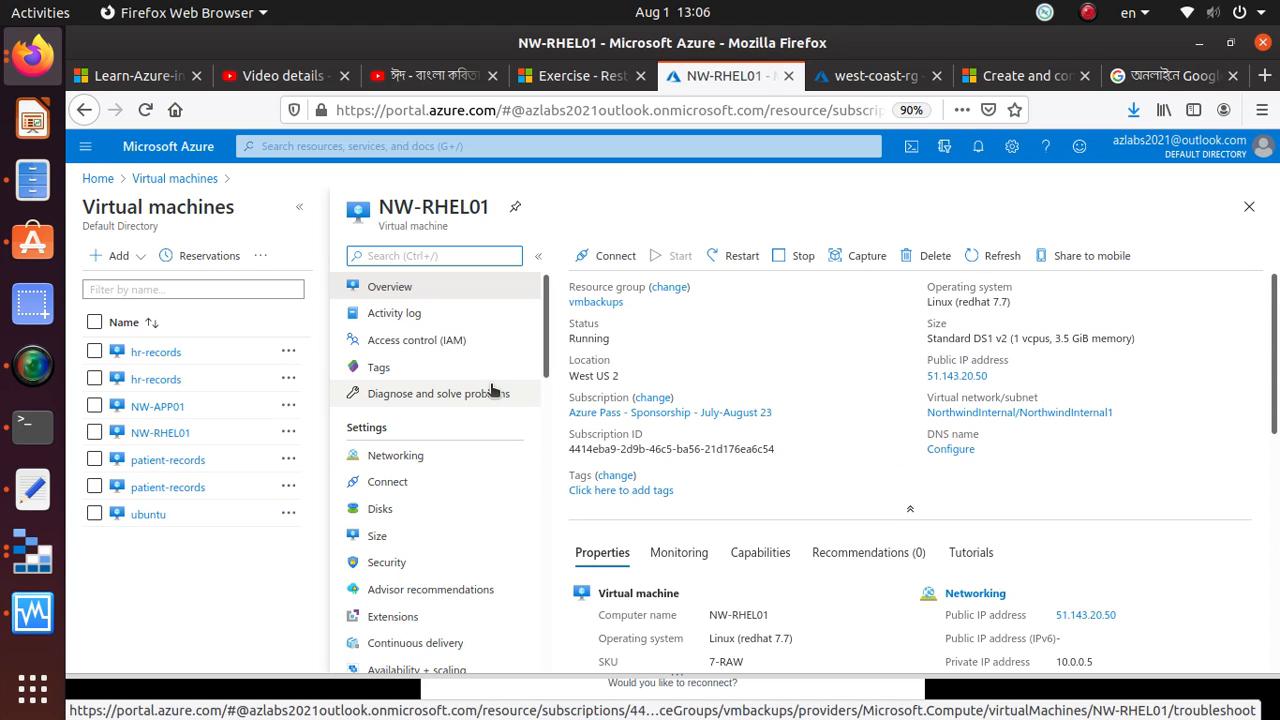
Step: Open the Backup page of NW-RHEL01 and examine its last backup status
{"action": "left_click_drag", "start_coordinate": [372, 210], "coordinate": [460, 208]}
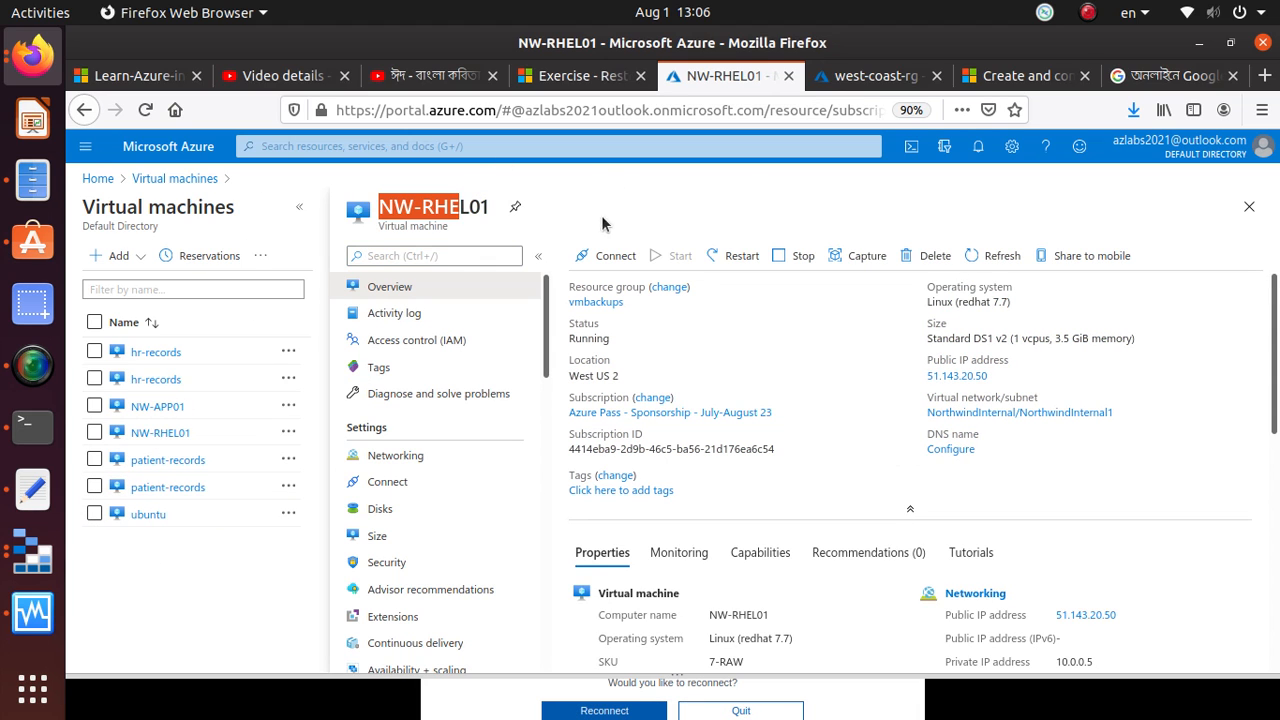
{"action": "left_click_drag", "start_coordinate": [602, 224], "coordinate": [602, 226]}
{"action": "scroll", "coordinate": [523, 560], "scroll_direction": "down", "scroll_amount": 5}
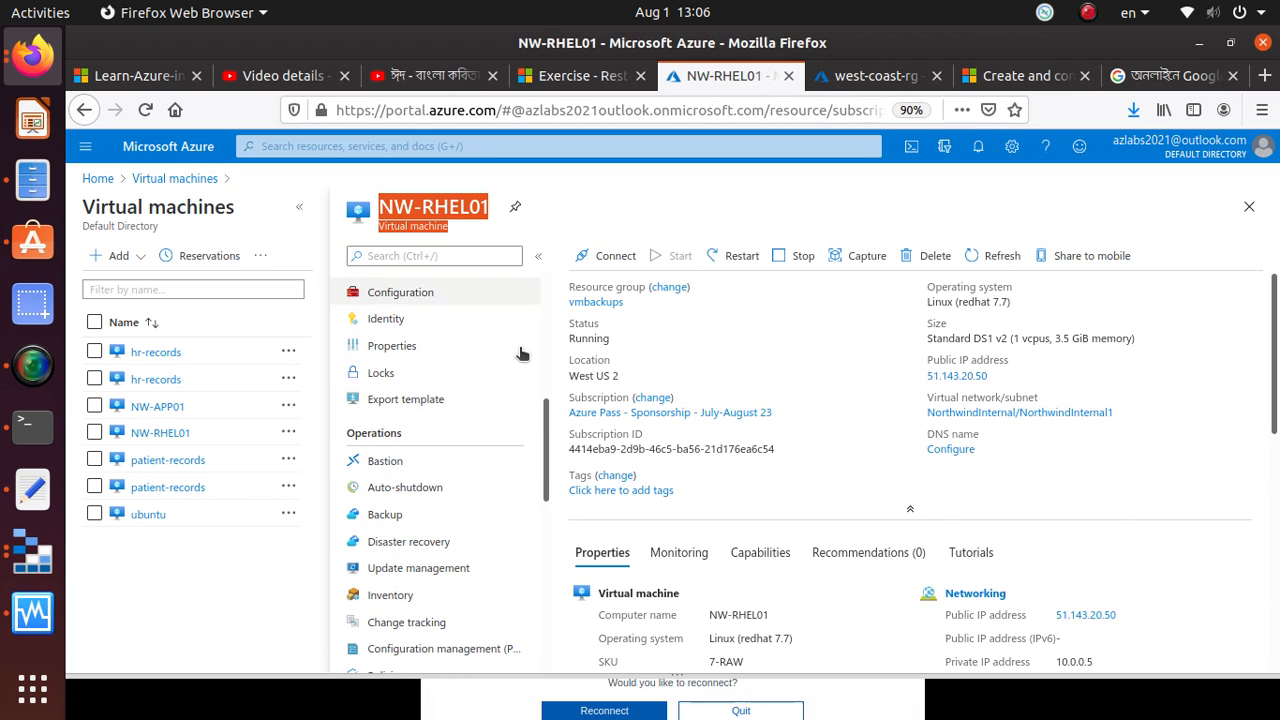
{"action": "left_click", "coordinate": [413, 518]}
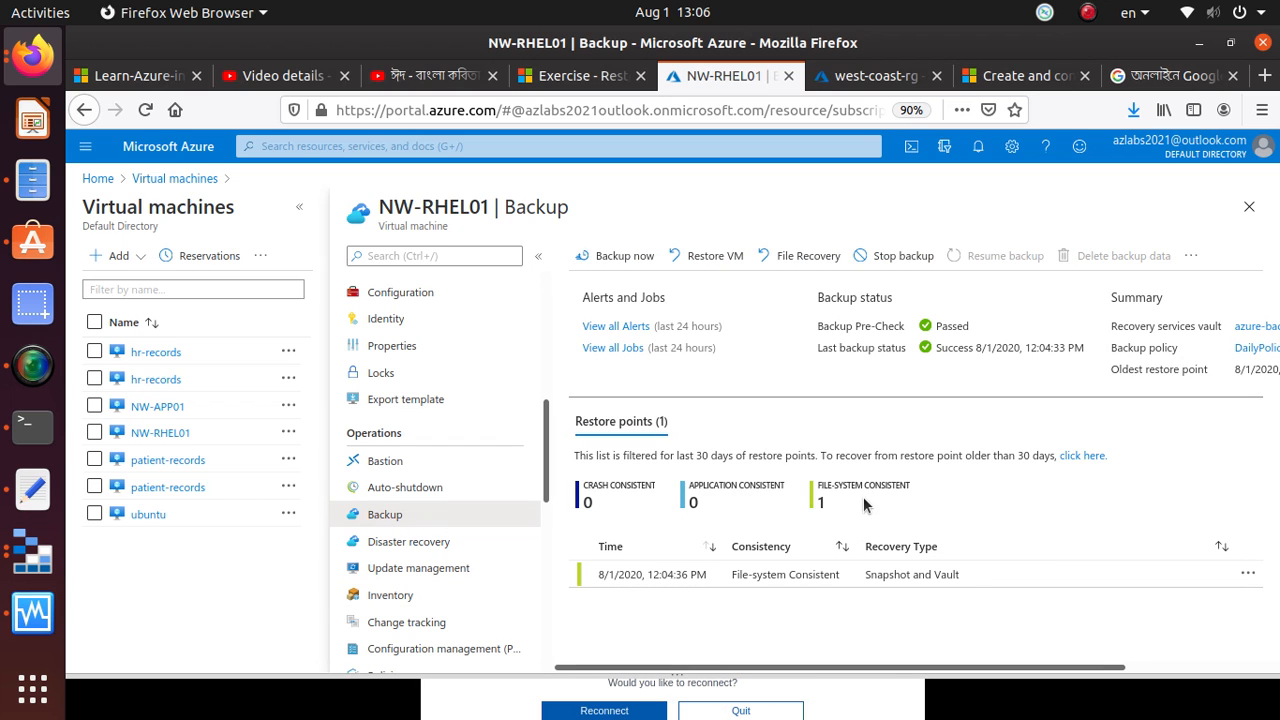
{"action": "left_click_drag", "start_coordinate": [815, 346], "coordinate": [1093, 346]}
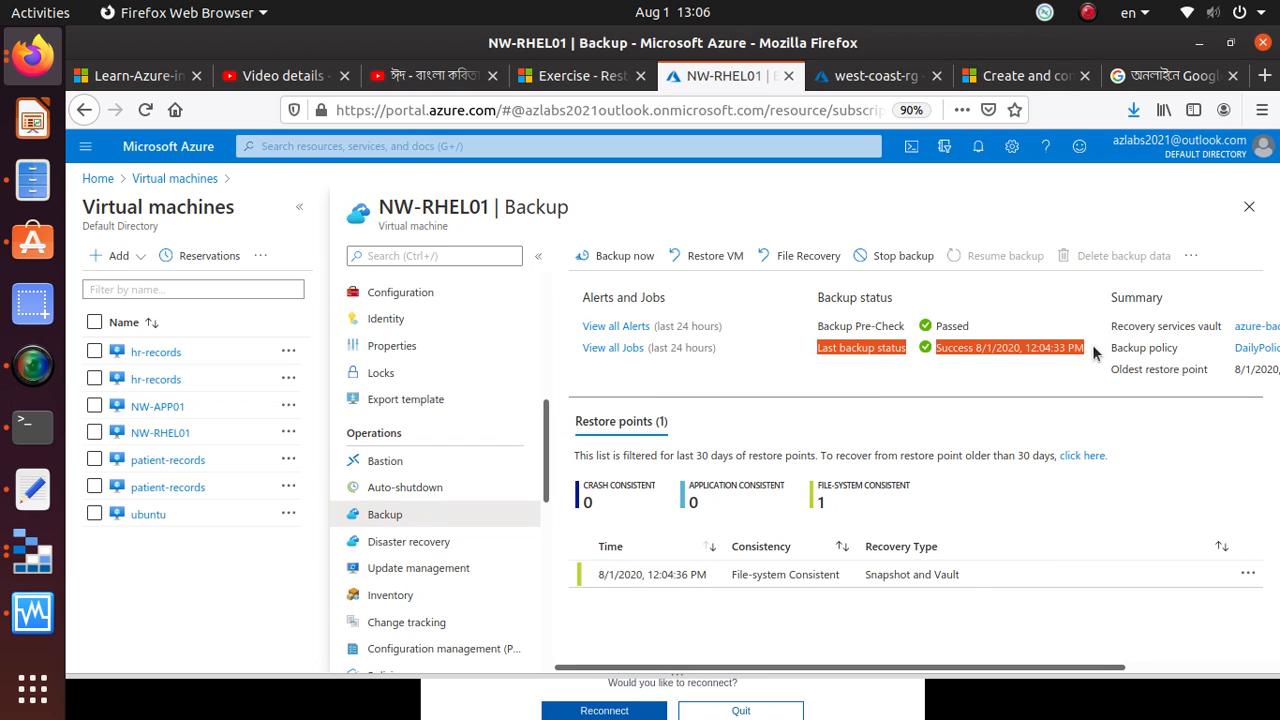
{"action": "left_click", "coordinate": [626, 255]}
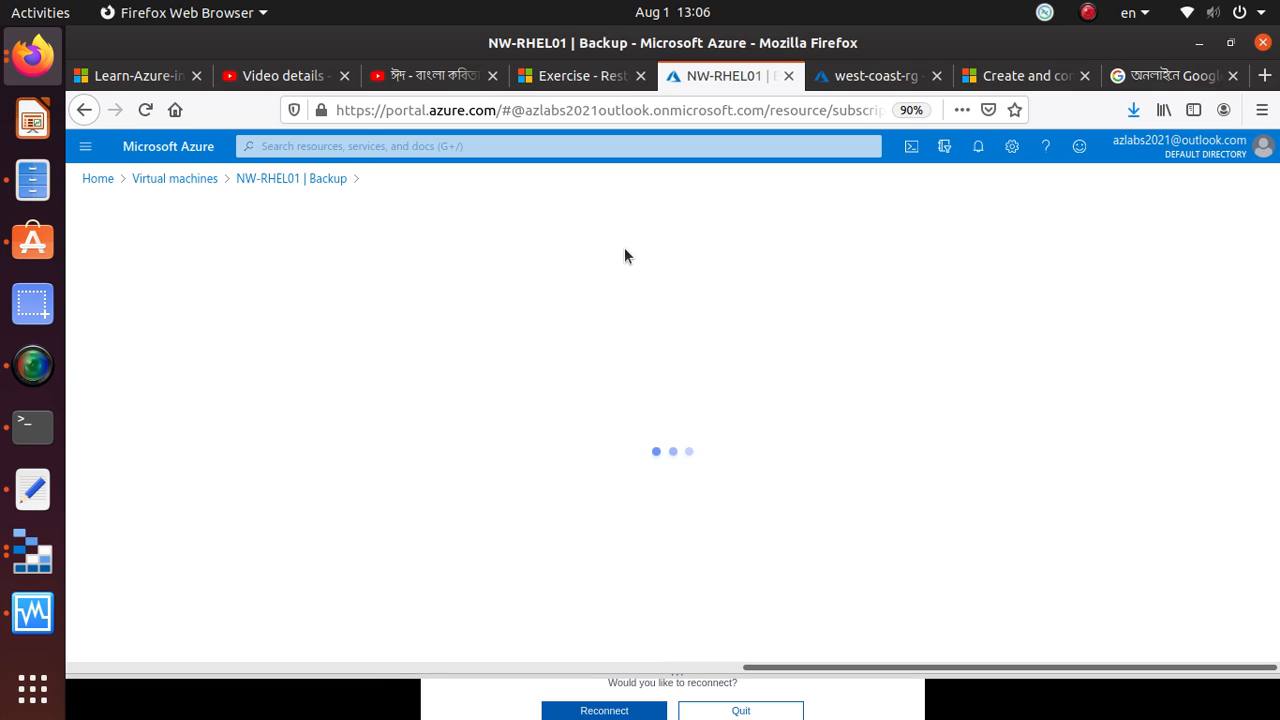
{"action": "left_click", "coordinate": [85, 110]}
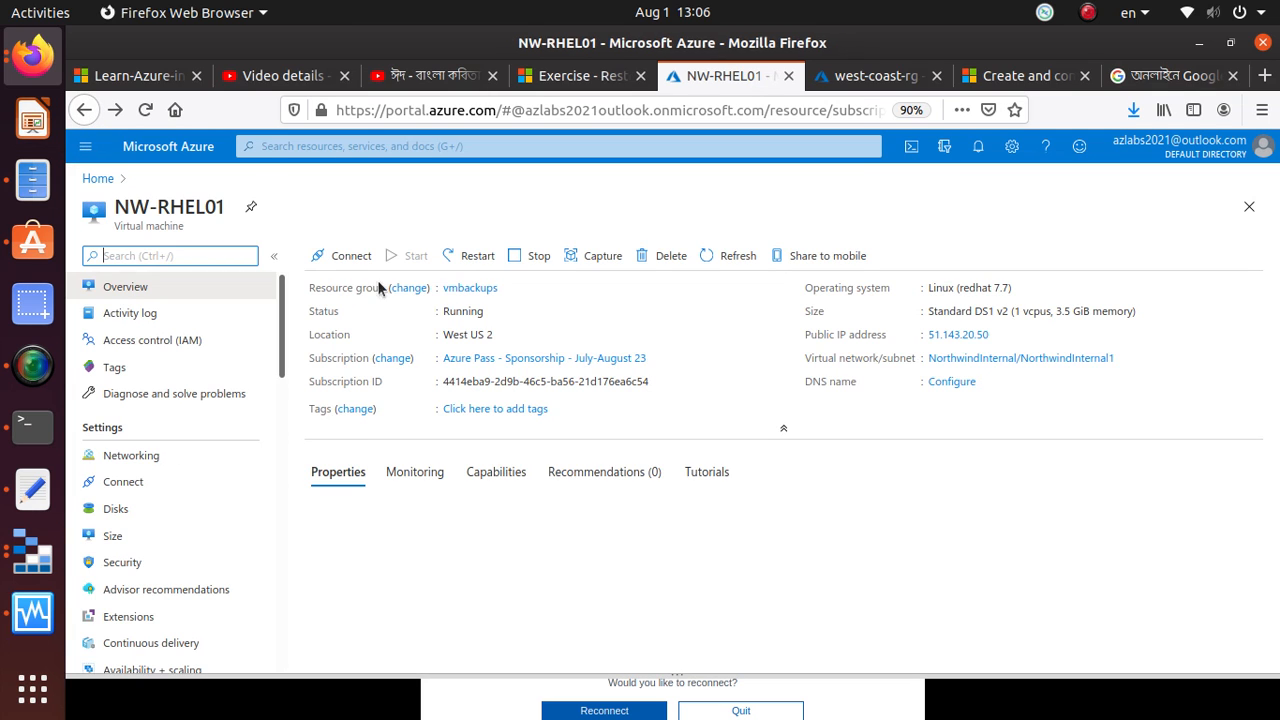
{"action": "scroll", "coordinate": [158, 594], "scroll_direction": "down", "scroll_amount": 5}
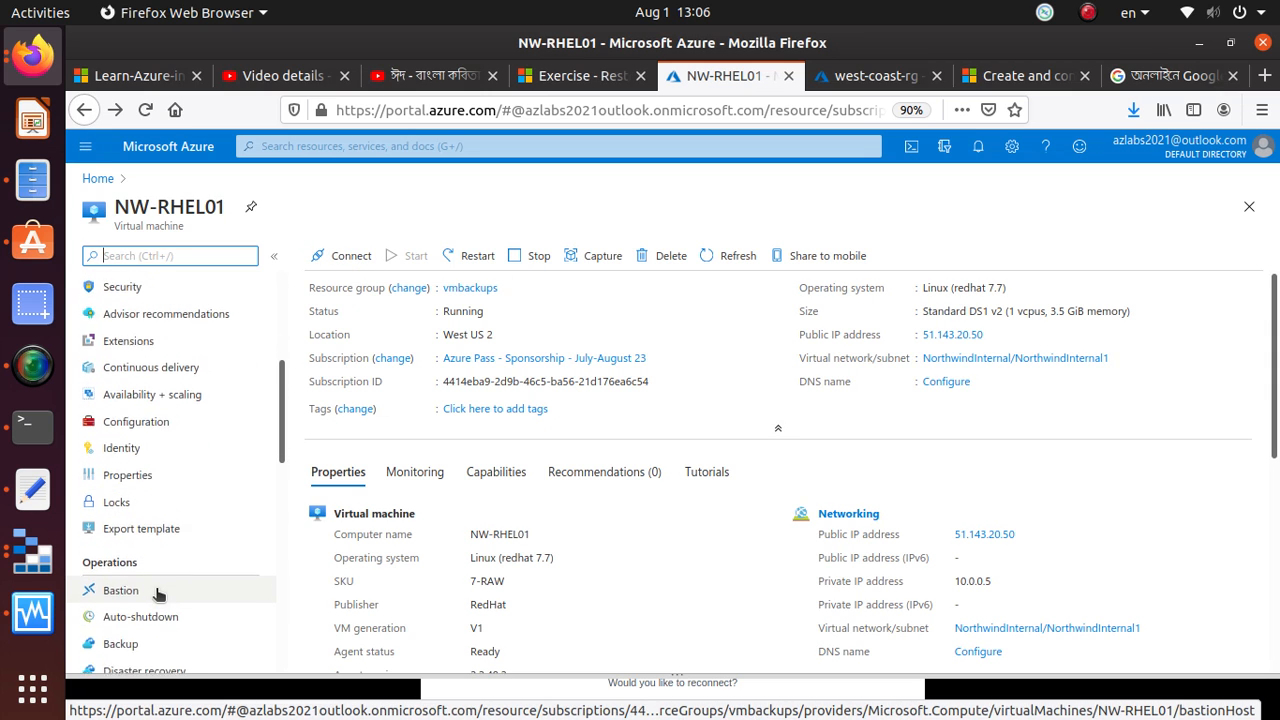
{"action": "scroll", "coordinate": [158, 594], "scroll_direction": "down", "scroll_amount": 2}
{"action": "scroll", "coordinate": [172, 588], "scroll_direction": "down", "scroll_amount": 3}
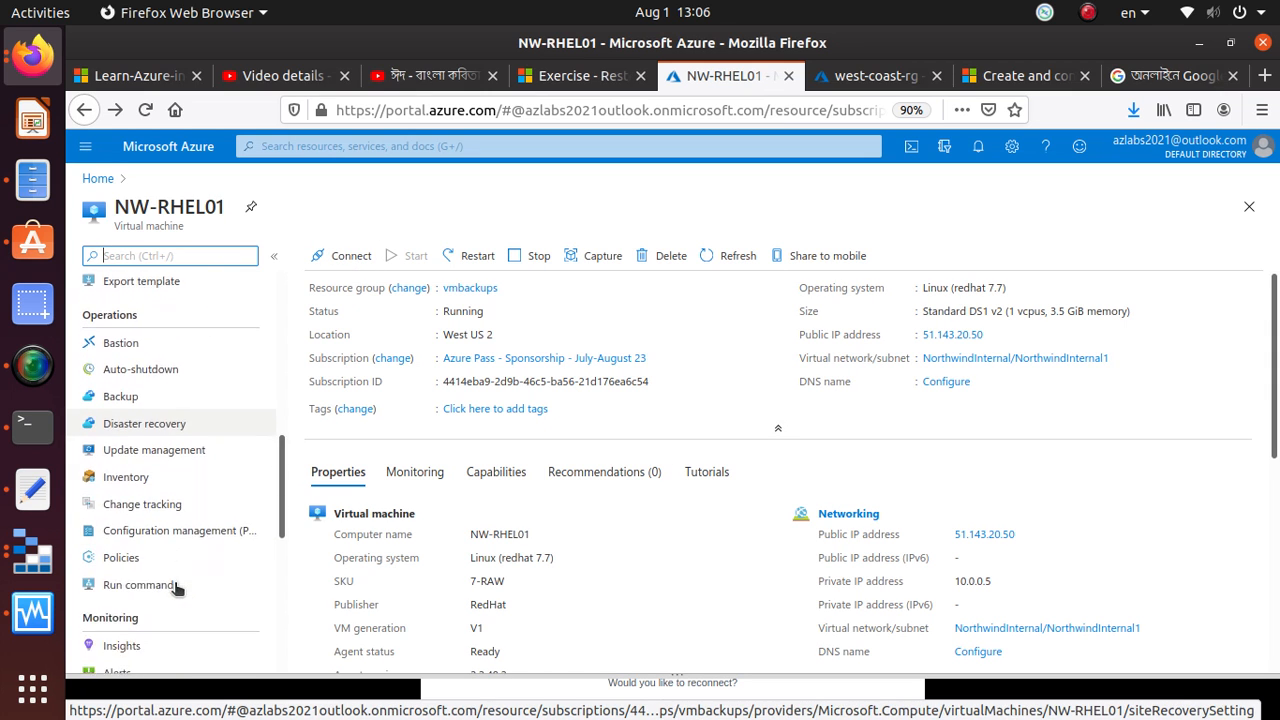
{"action": "scroll", "coordinate": [175, 588], "scroll_direction": "down", "scroll_amount": 5}
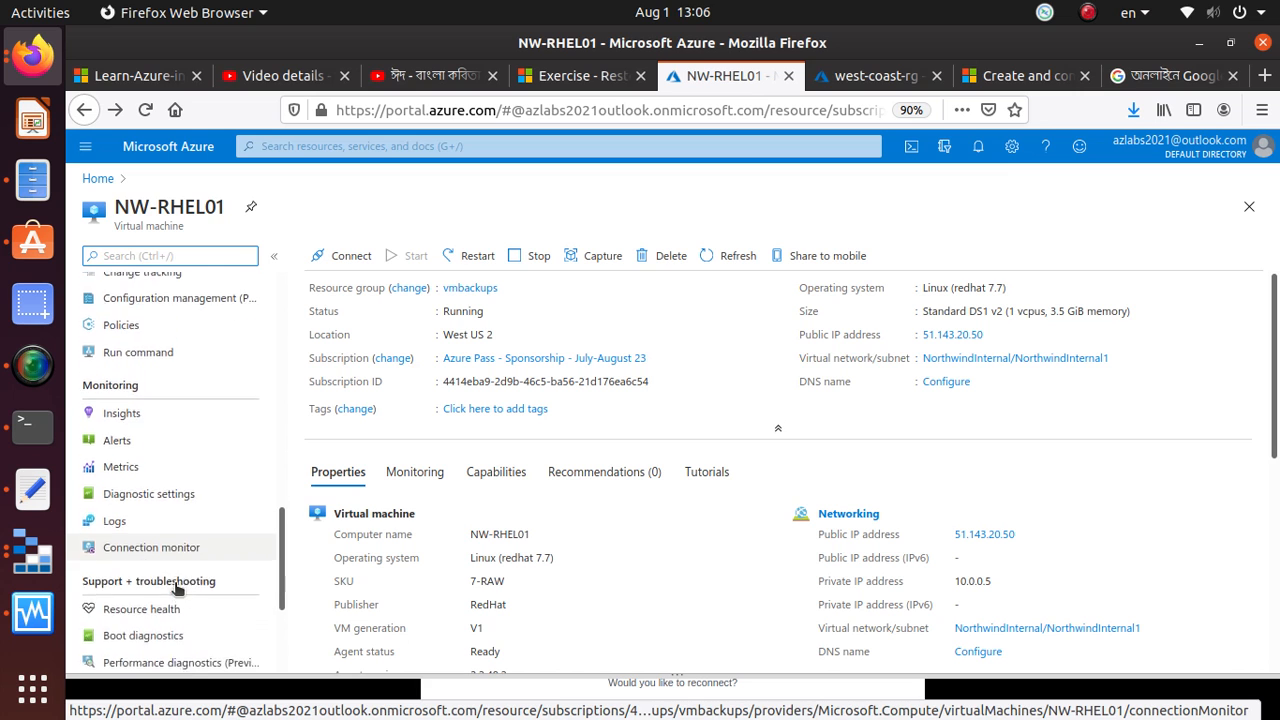
{"action": "scroll", "coordinate": [174, 586], "scroll_direction": "up", "scroll_amount": 7}
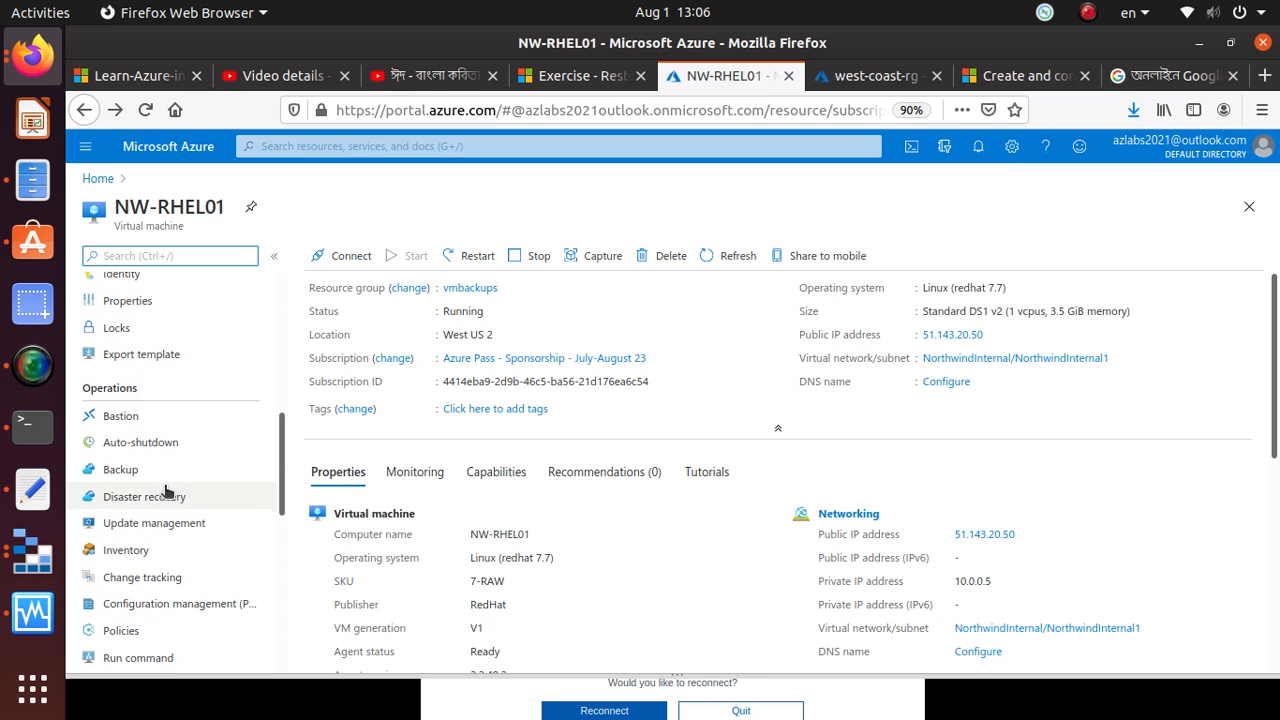
{"action": "left_click", "coordinate": [163, 476]}
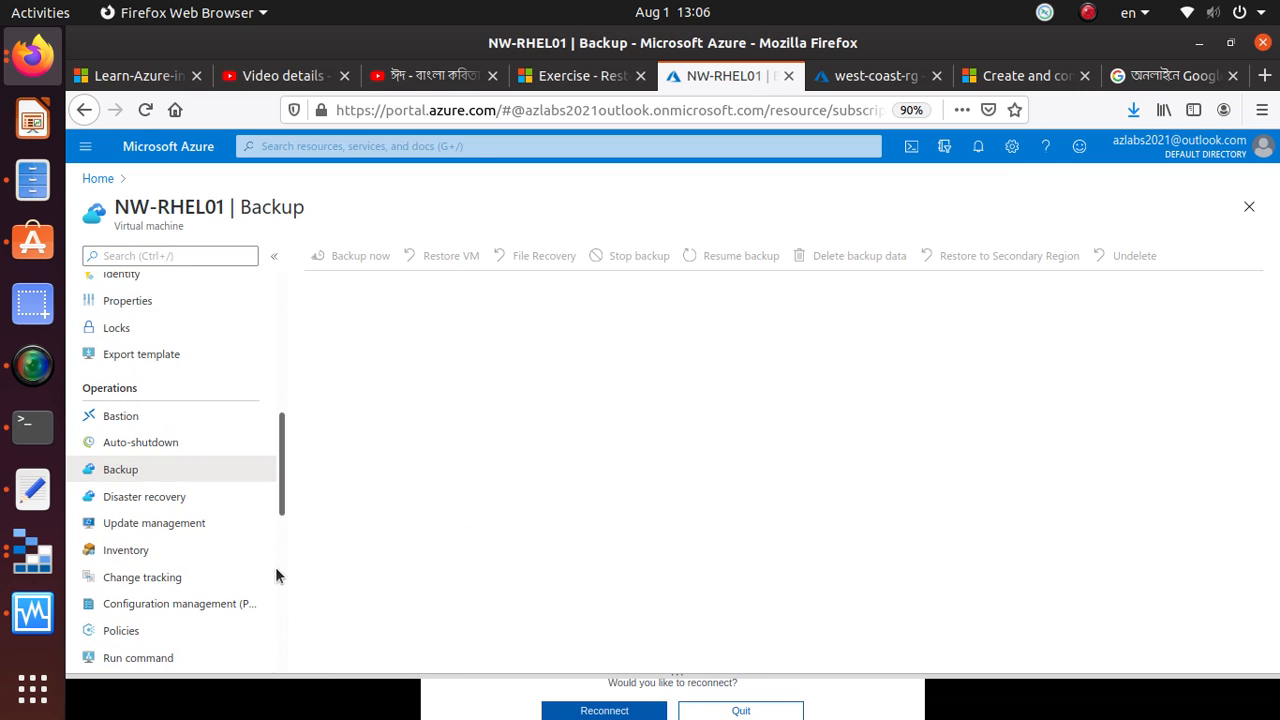
Step: Start a VM restore for NW-RHEL01 and choose the file-system consistent restore point of 8/1/2020, 12:04:36 PM
{"action": "left_click", "coordinate": [457, 255]}
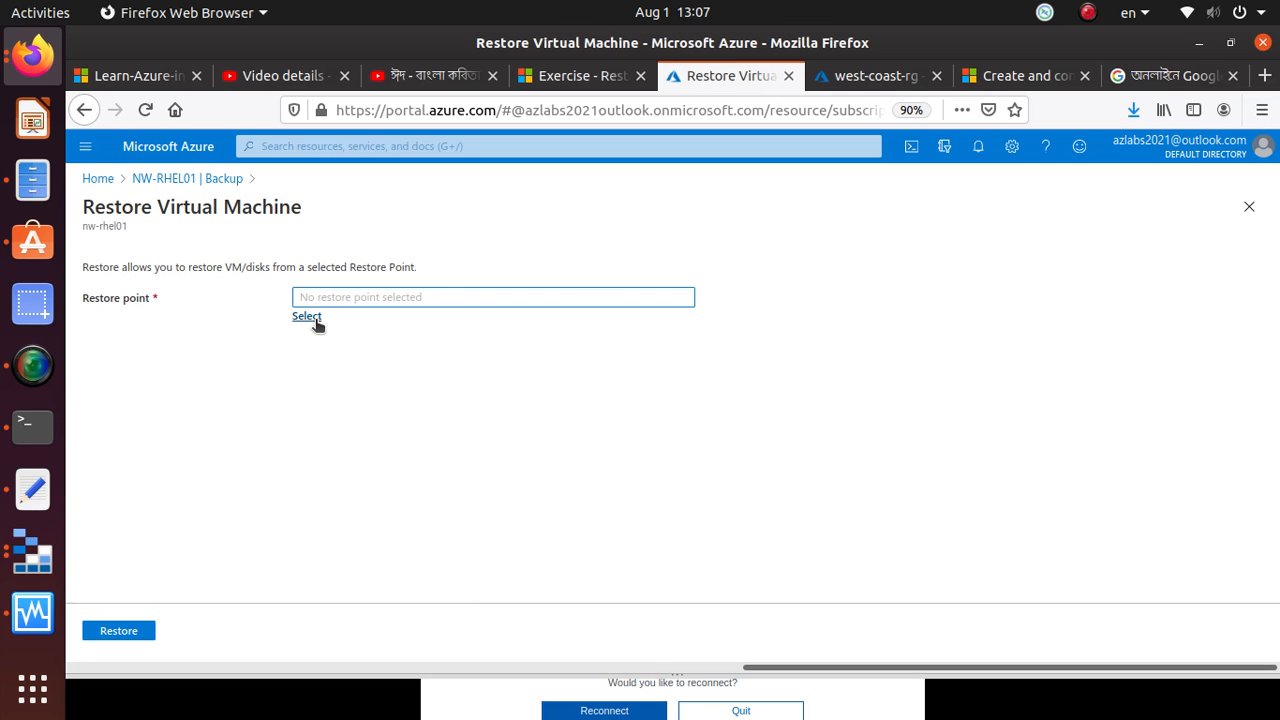
{"action": "left_click", "coordinate": [307, 317]}
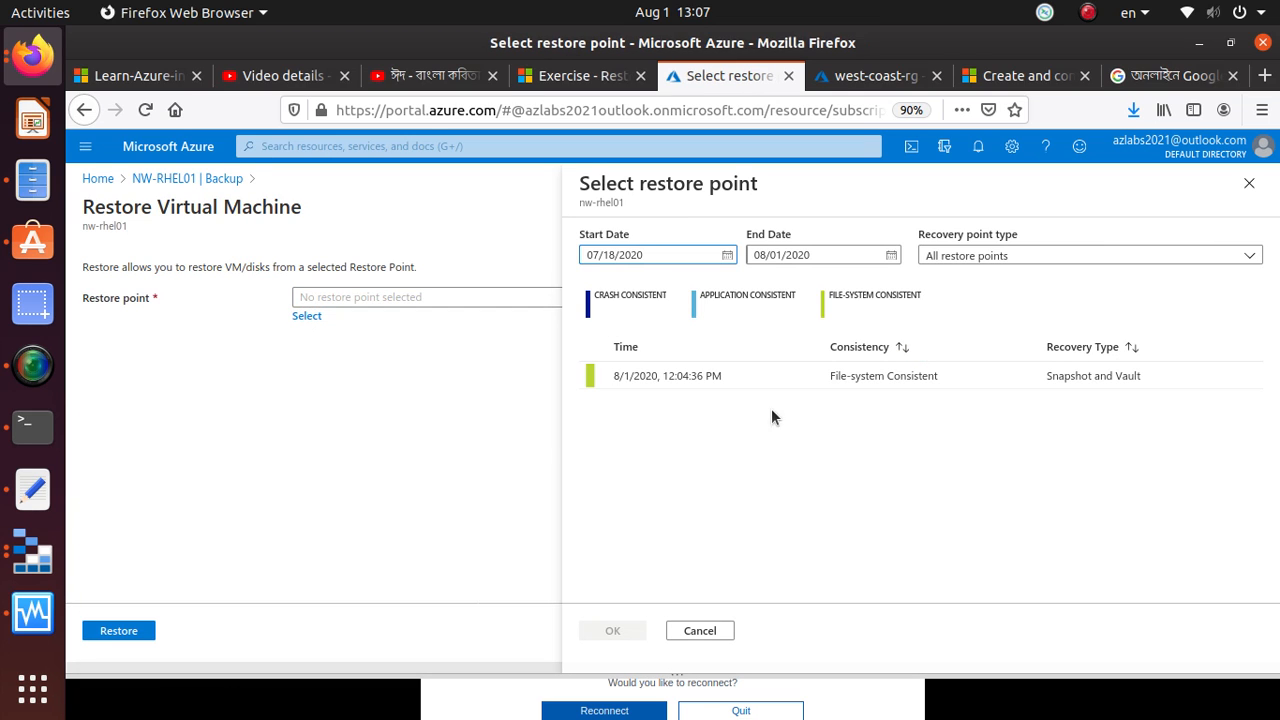
{"action": "left_click", "coordinate": [758, 384]}
{"action": "left_click", "coordinate": [612, 631]}
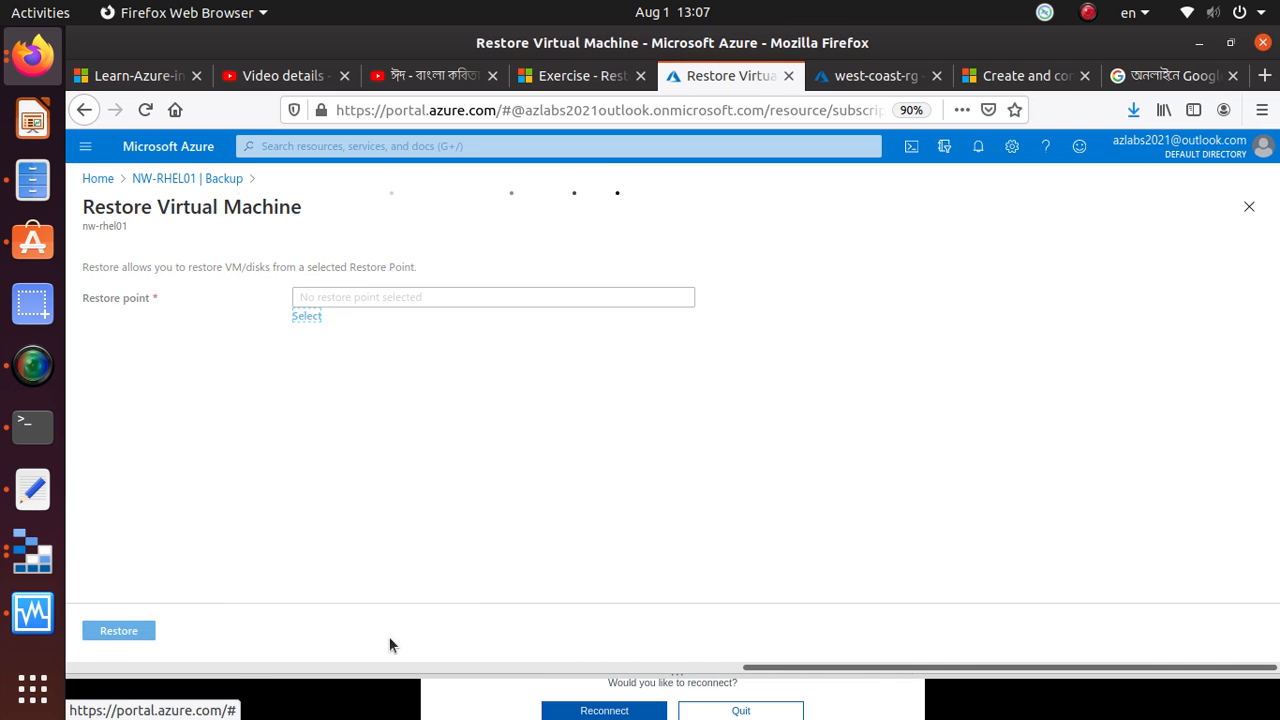
Step: Set the restore configuration for NW-RHEL01 to Replace existing
{"action": "scroll", "coordinate": [384, 529], "scroll_direction": "down", "scroll_amount": 1}
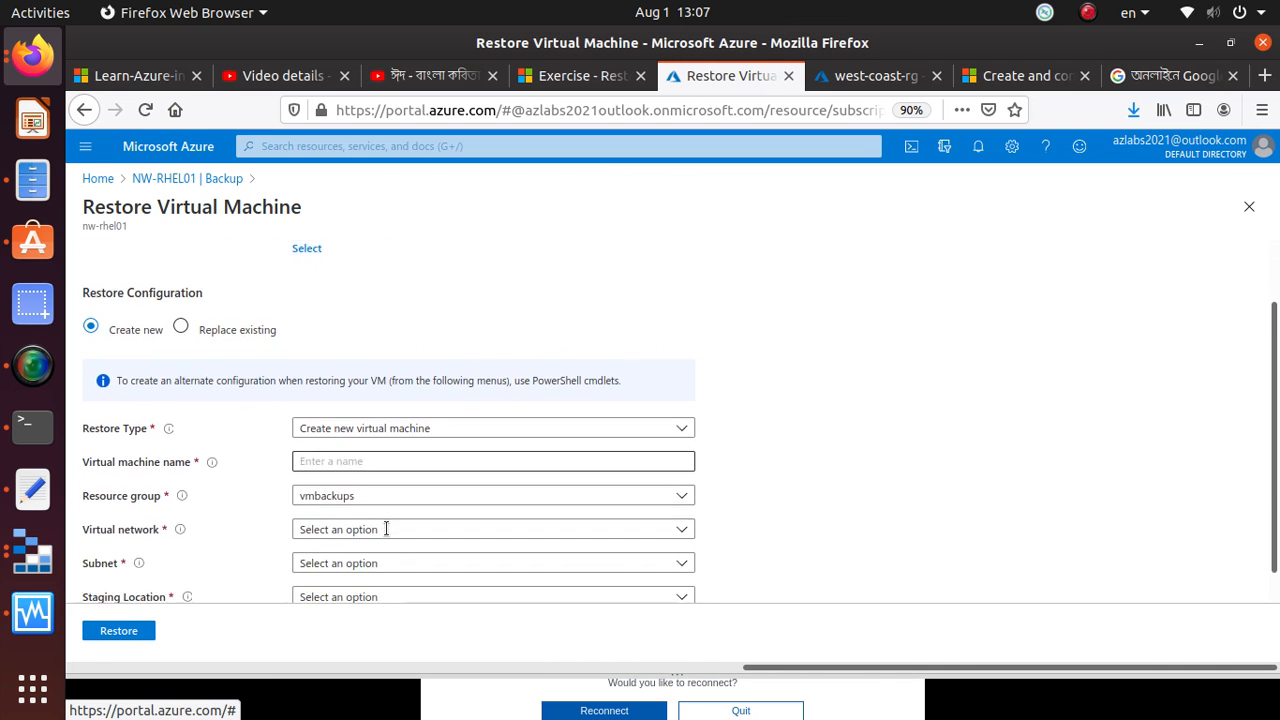
{"action": "scroll", "coordinate": [402, 460], "scroll_direction": "up", "scroll_amount": 1}
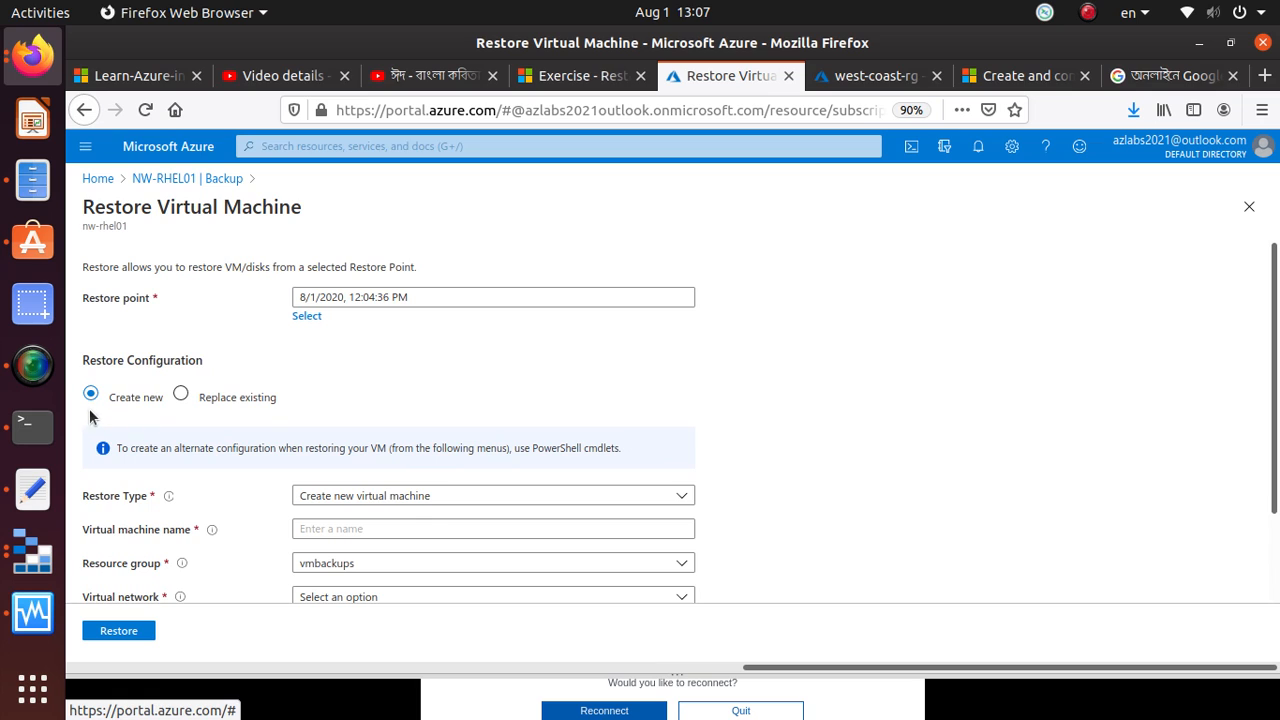
{"action": "left_click", "coordinate": [180, 397]}
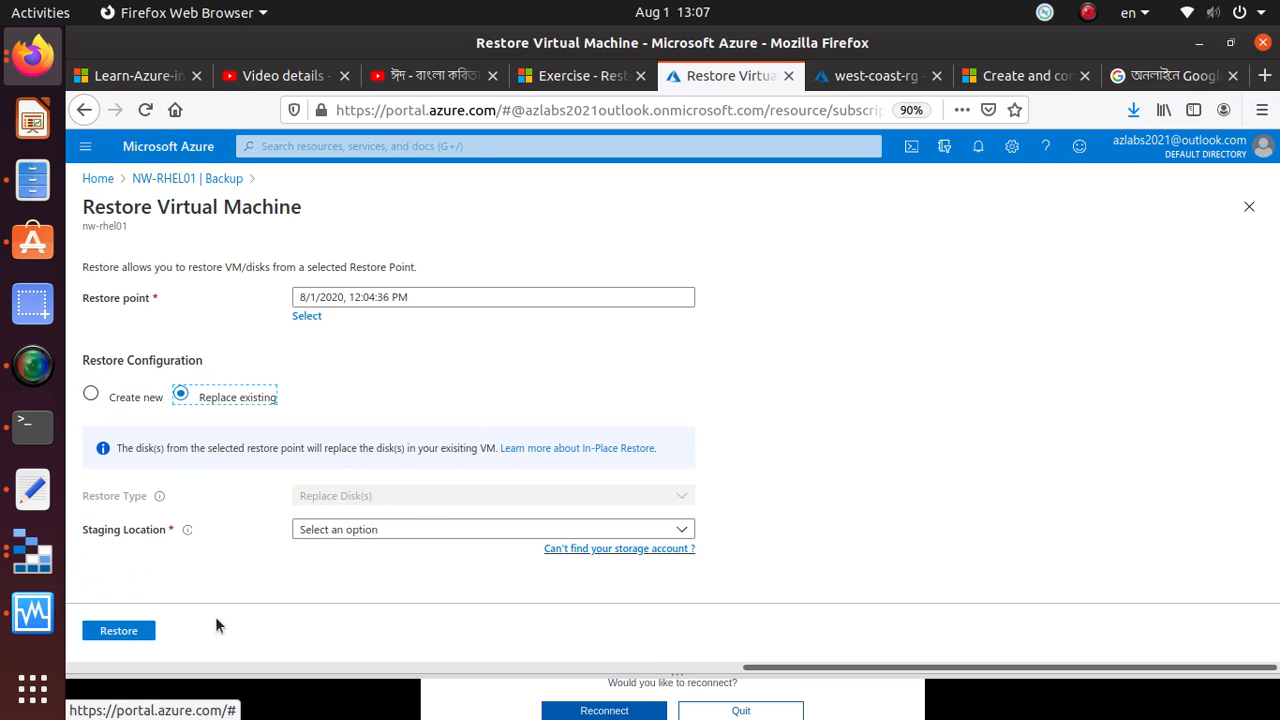
Step: Try to restore NW-RHEL01 in place with restorestaging20200801 (StandardRAGRS) as the staging location
{"action": "left_click", "coordinate": [135, 640]}
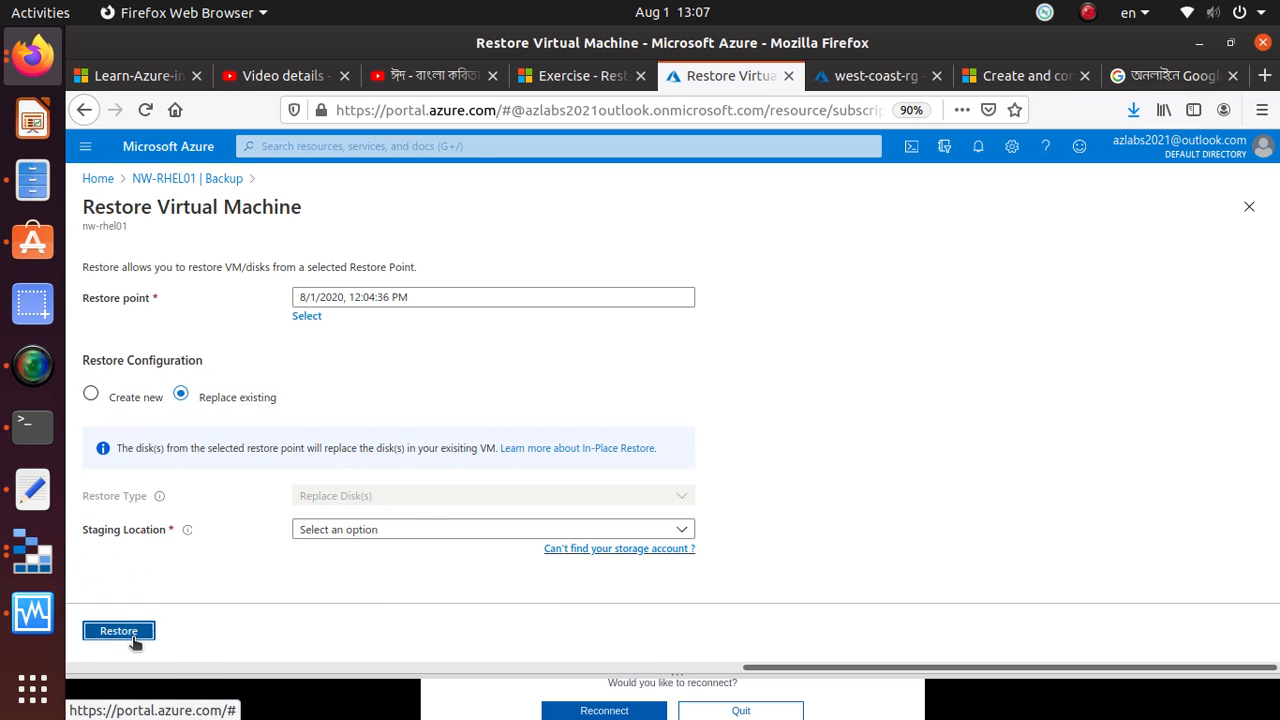
{"action": "left_click", "coordinate": [403, 529]}
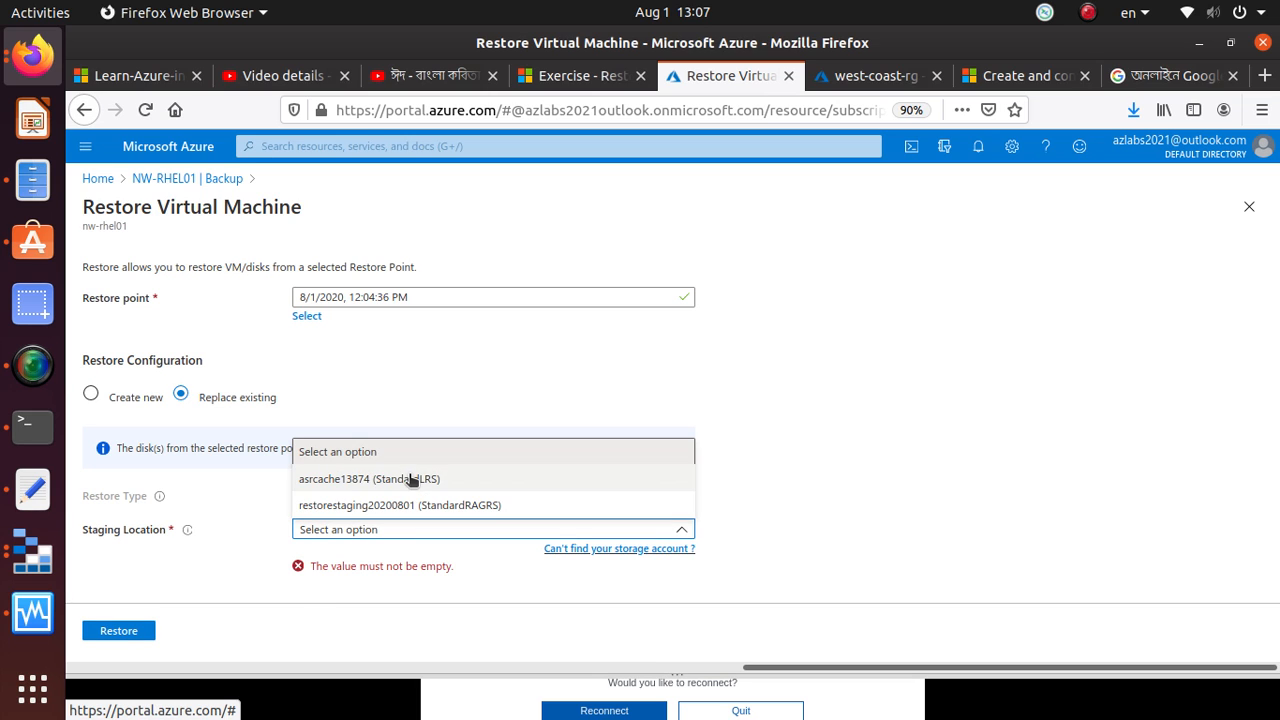
{"action": "left_click", "coordinate": [409, 503]}
{"action": "left_click", "coordinate": [129, 634]}
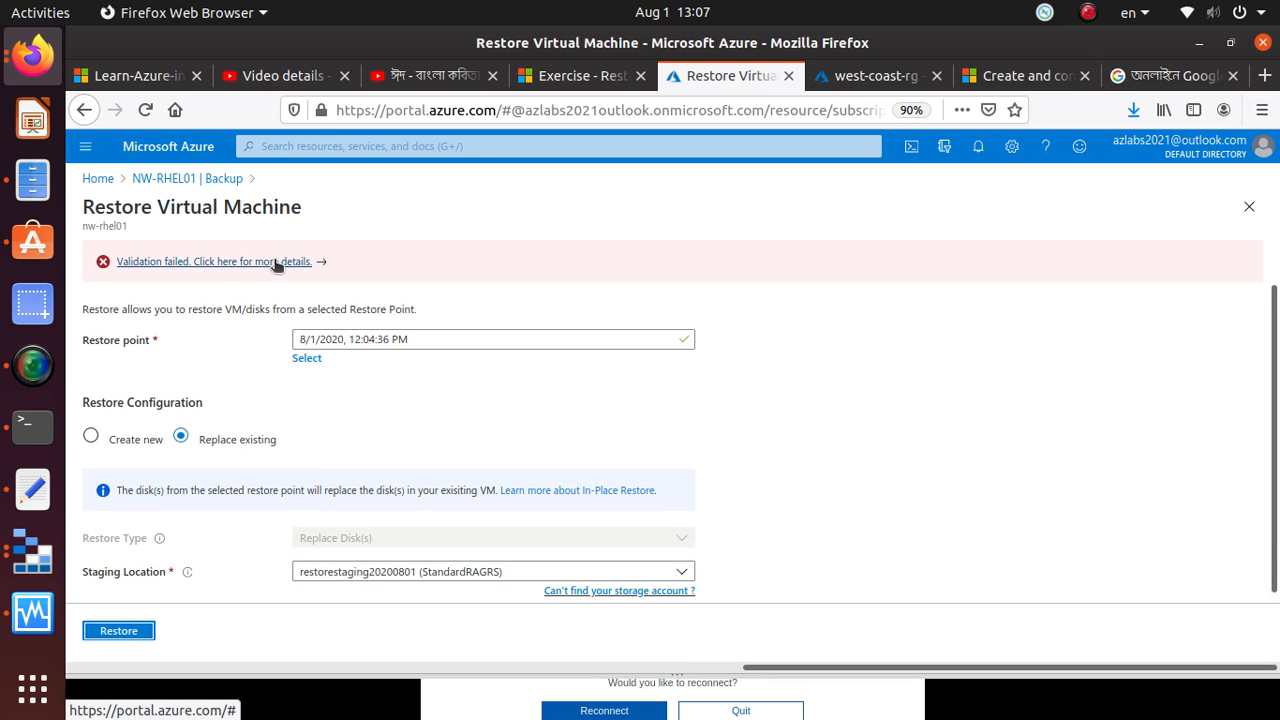
Step: Leave the restore form, stop the NW-RHEL01 virtual machine with its public IP address reserved, and check the notifications
{"action": "left_click", "coordinate": [209, 180]}
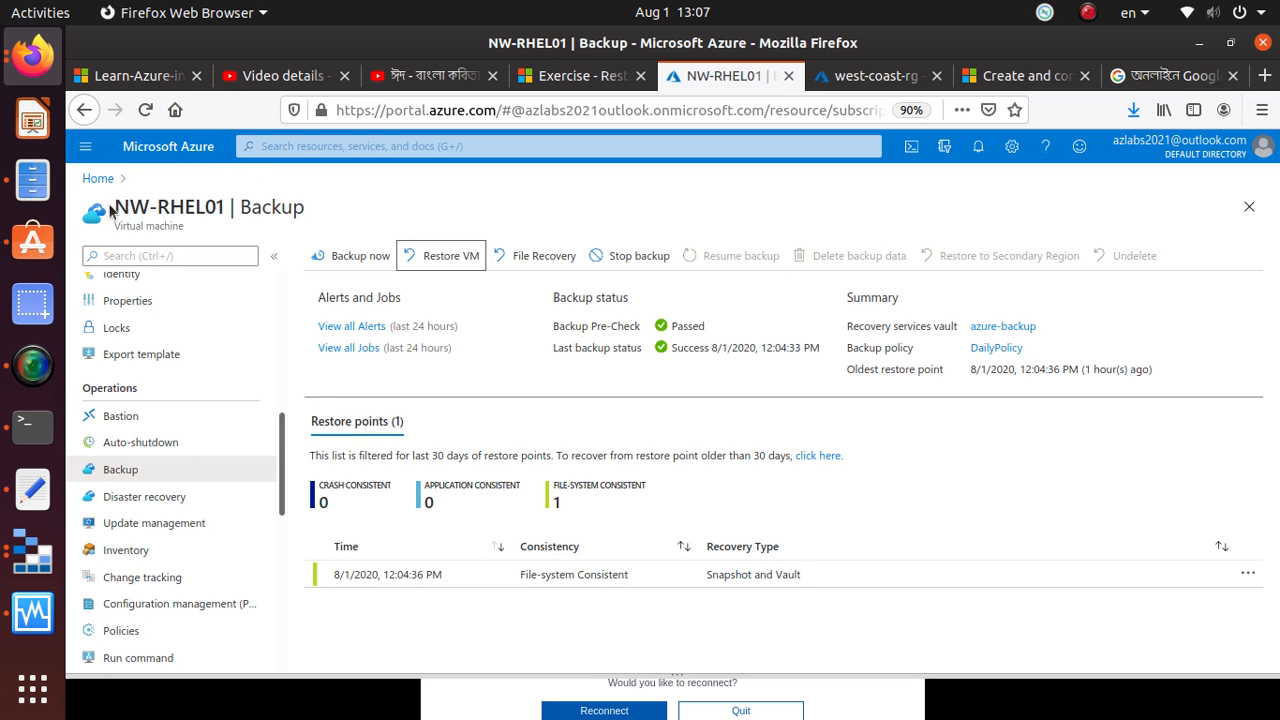
{"action": "left_click_drag", "start_coordinate": [243, 200], "coordinate": [71, 226]}
{"action": "left_click", "coordinate": [121, 226]}
{"action": "scroll", "coordinate": [226, 503], "scroll_direction": "up", "scroll_amount": 1}
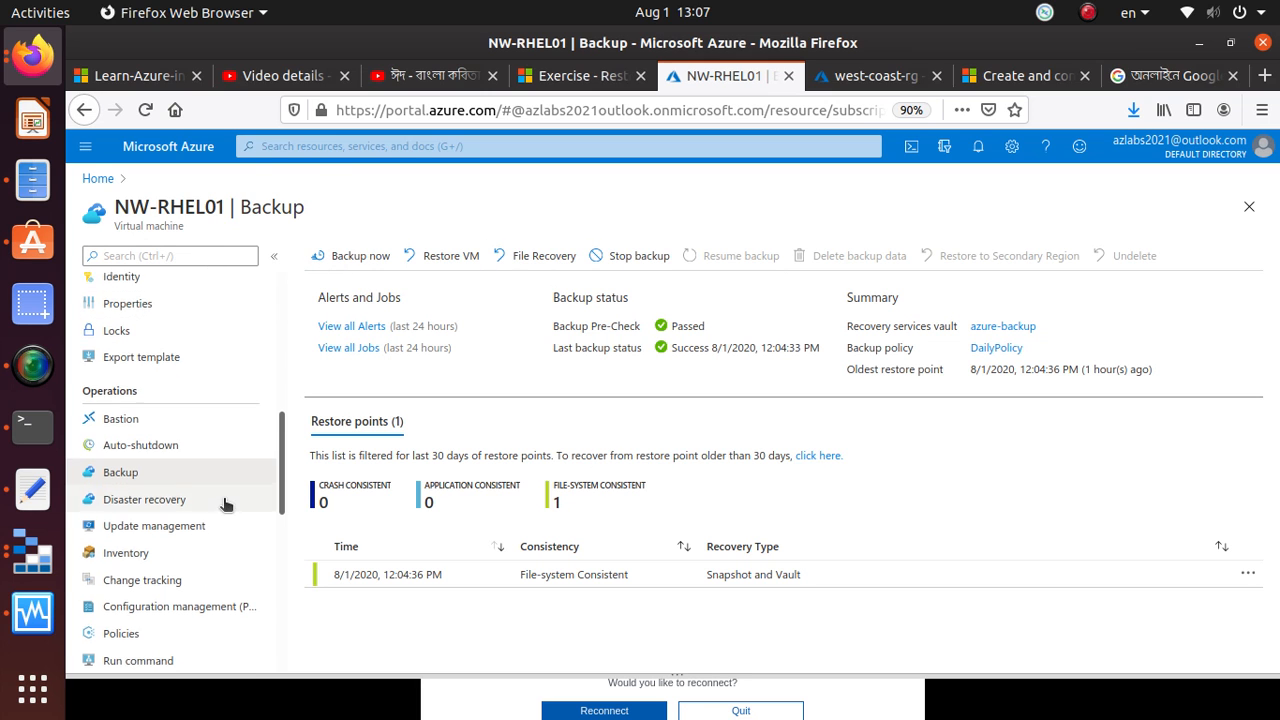
{"action": "scroll", "coordinate": [226, 503], "scroll_direction": "up", "scroll_amount": 5}
{"action": "left_click", "coordinate": [186, 289]}
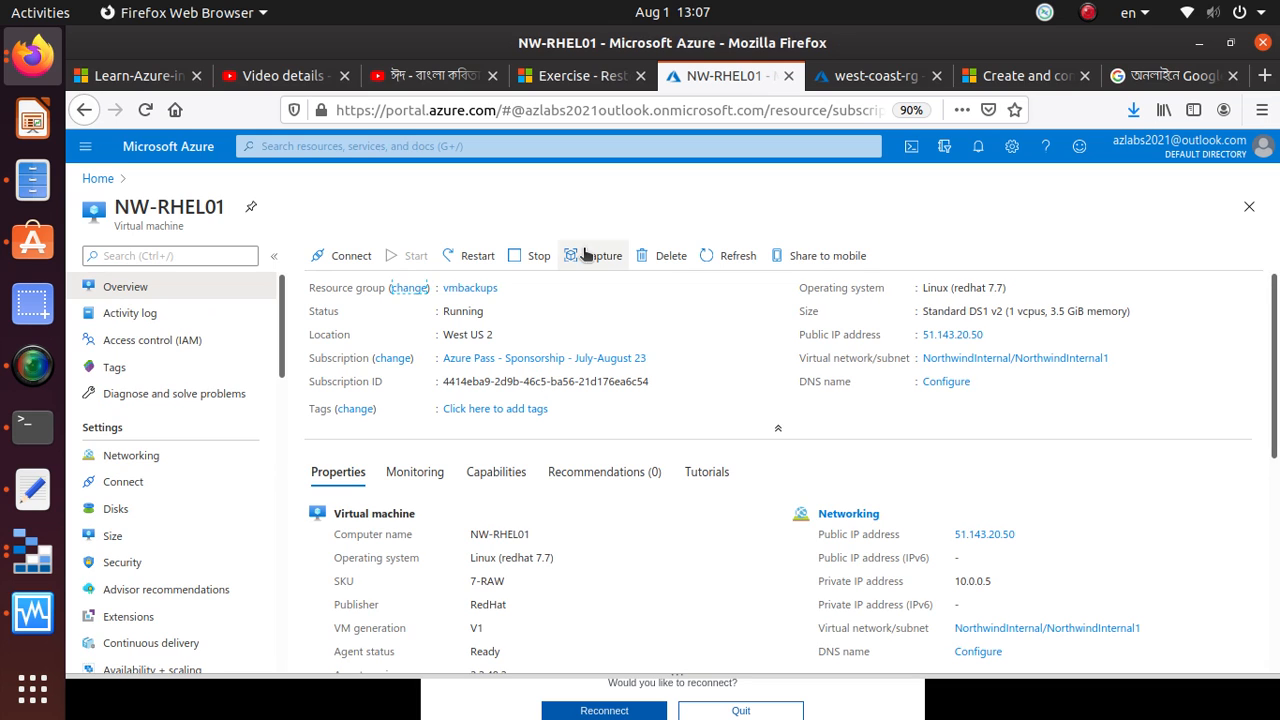
{"action": "left_click", "coordinate": [531, 256]}
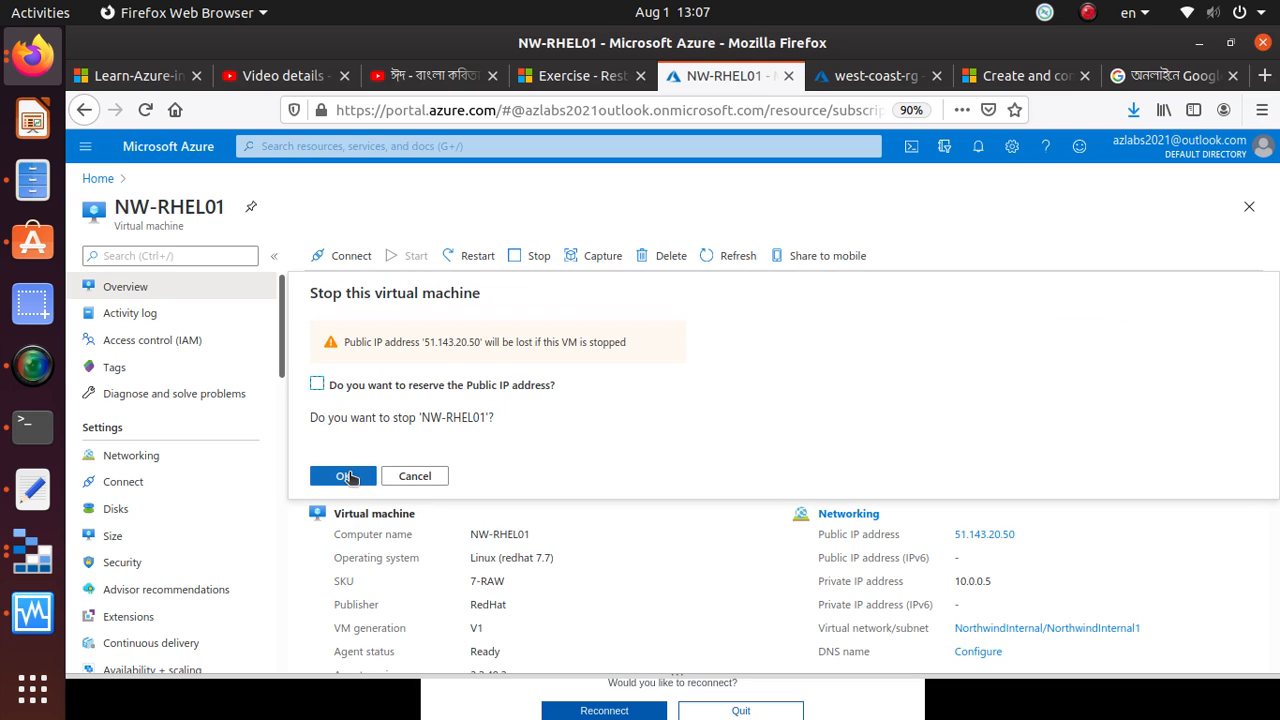
{"action": "left_click", "coordinate": [317, 384]}
{"action": "left_click", "coordinate": [357, 482]}
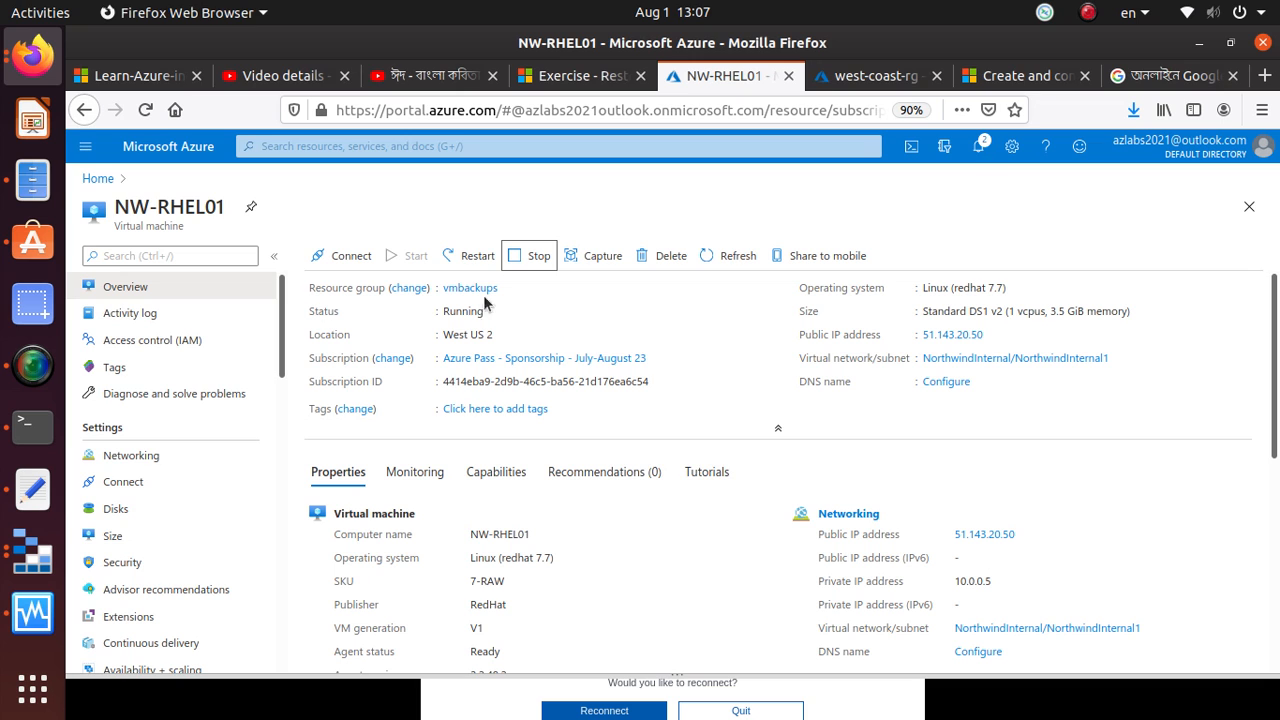
{"action": "left_click", "coordinate": [977, 150]}
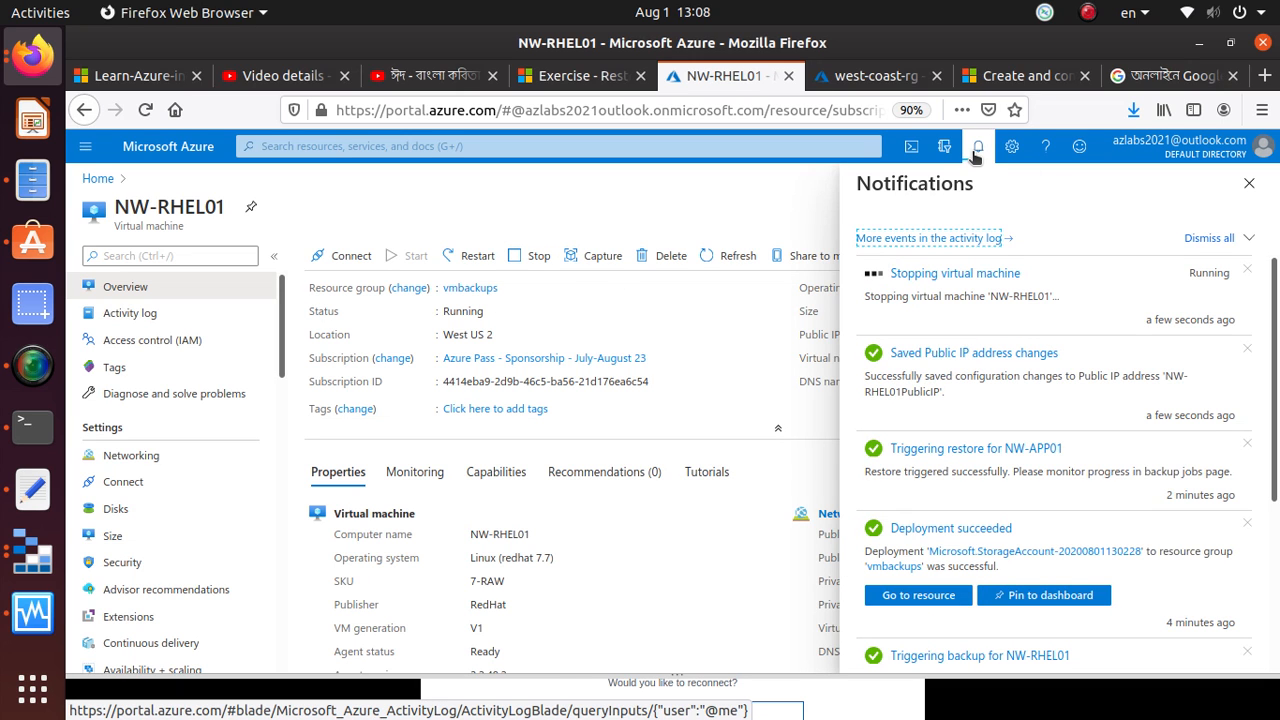
Step: Switch to the Microsoft Learn exercise, read the remaining restore and tracking instructions, and continue to the Summary unit
{"action": "left_click", "coordinate": [594, 76]}
{"action": "scroll", "coordinate": [465, 380], "scroll_direction": "down", "scroll_amount": 6}
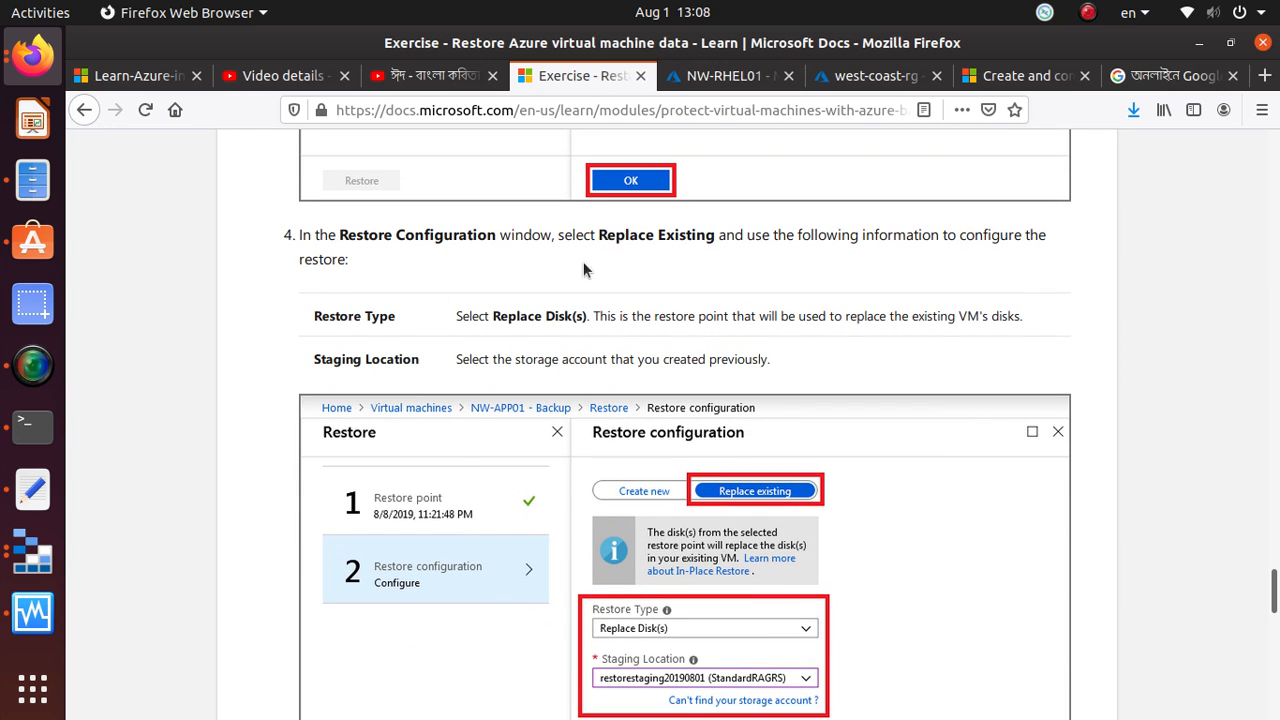
{"action": "triple_click", "coordinate": [631, 240]}
{"action": "scroll", "coordinate": [631, 240], "scroll_direction": "down", "scroll_amount": 2}
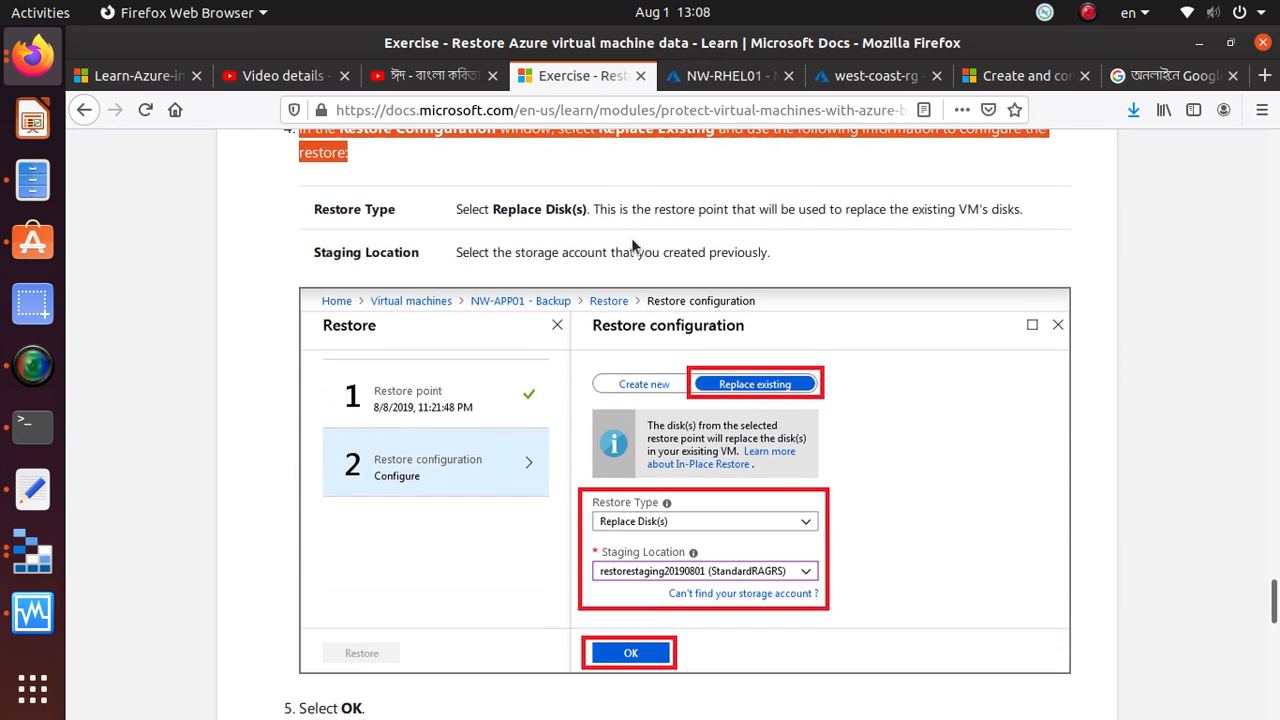
{"action": "scroll", "coordinate": [904, 545], "scroll_direction": "down", "scroll_amount": 10}
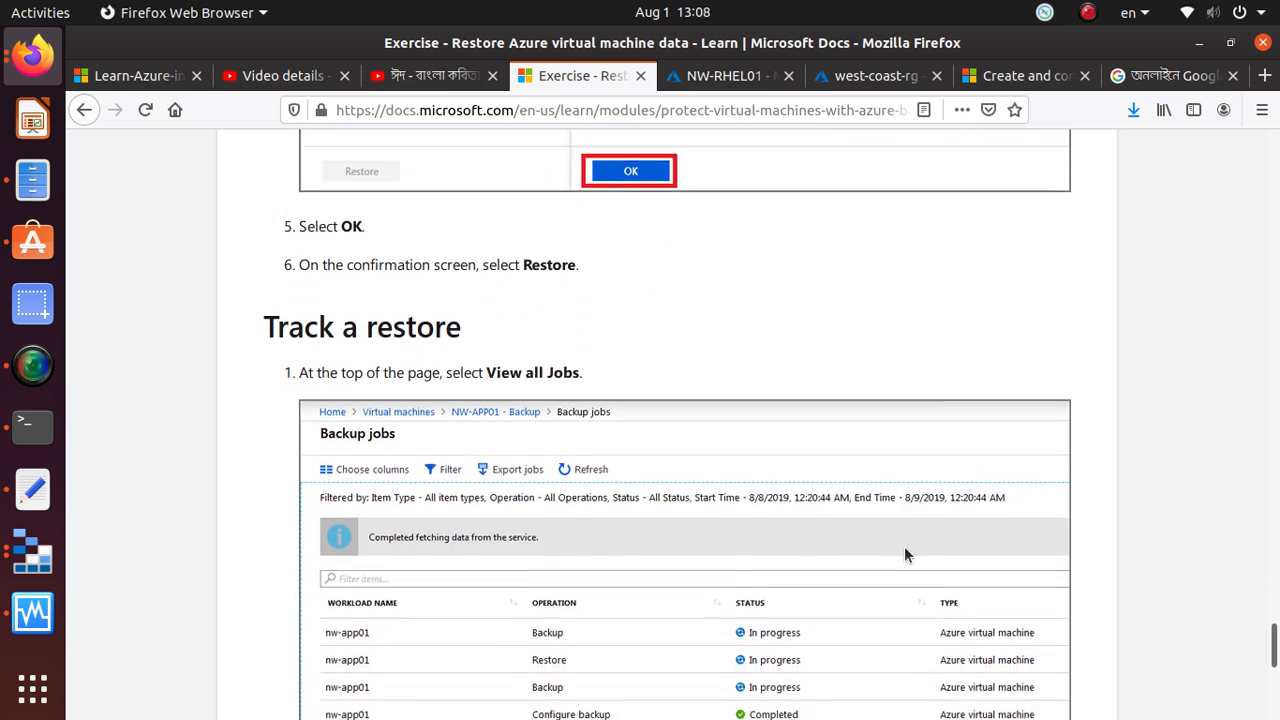
{"action": "scroll", "coordinate": [904, 547], "scroll_direction": "down", "scroll_amount": 1}
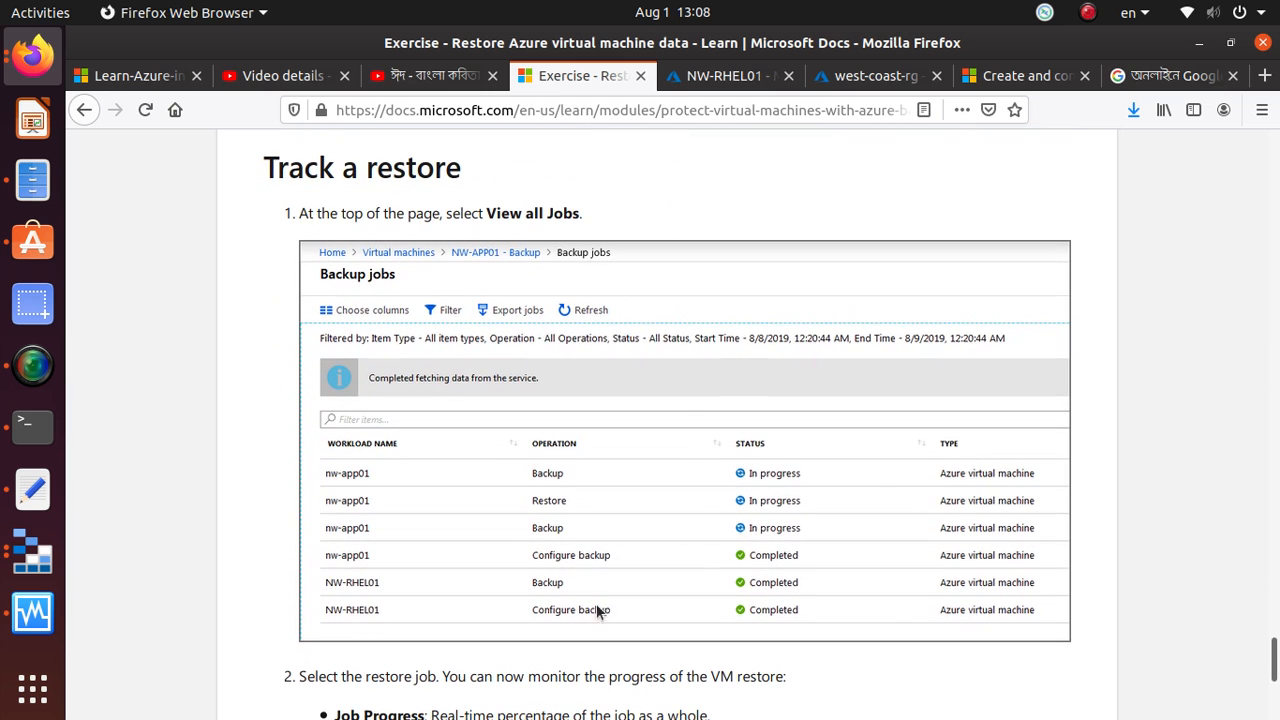
{"action": "scroll", "coordinate": [281, 648], "scroll_direction": "down", "scroll_amount": 7}
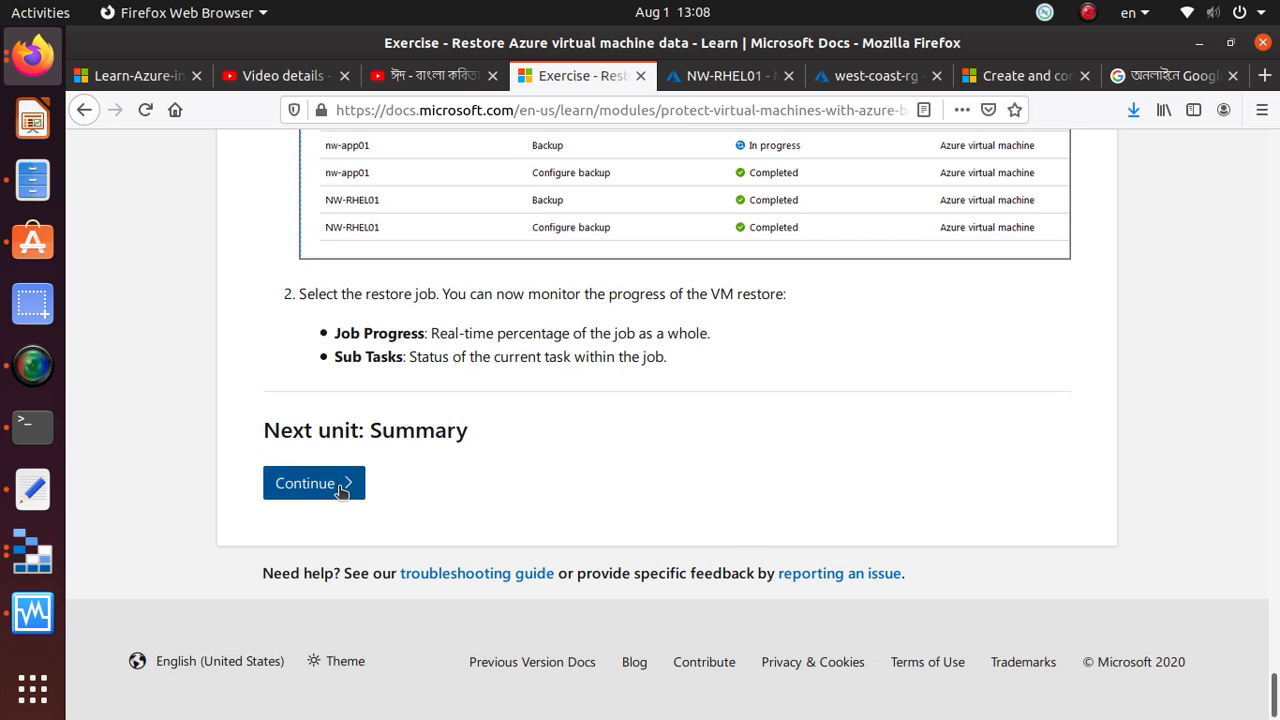
{"action": "left_click", "coordinate": [291, 491]}
{"action": "scroll", "coordinate": [500, 590], "scroll_direction": "down", "scroll_amount": 12}
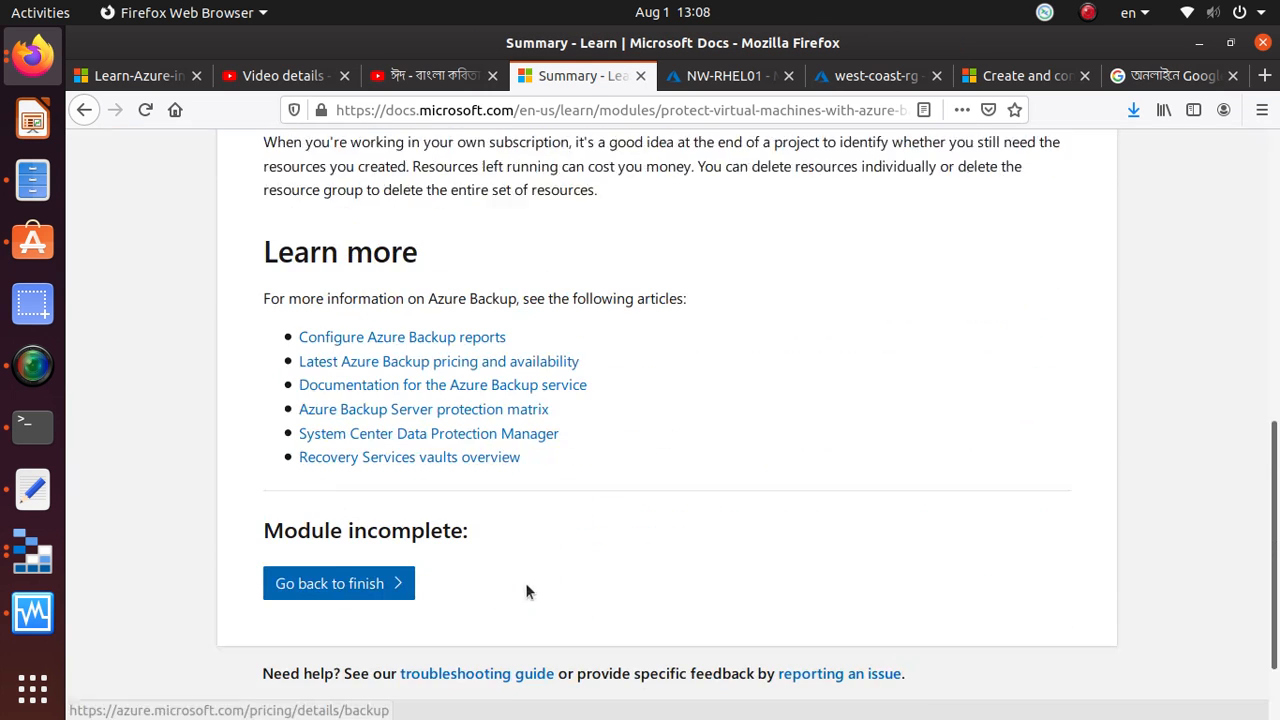
Step: Return to the Azure portal, check the power status of NW-RHEL01, and close the notifications
{"action": "left_click", "coordinate": [738, 75]}
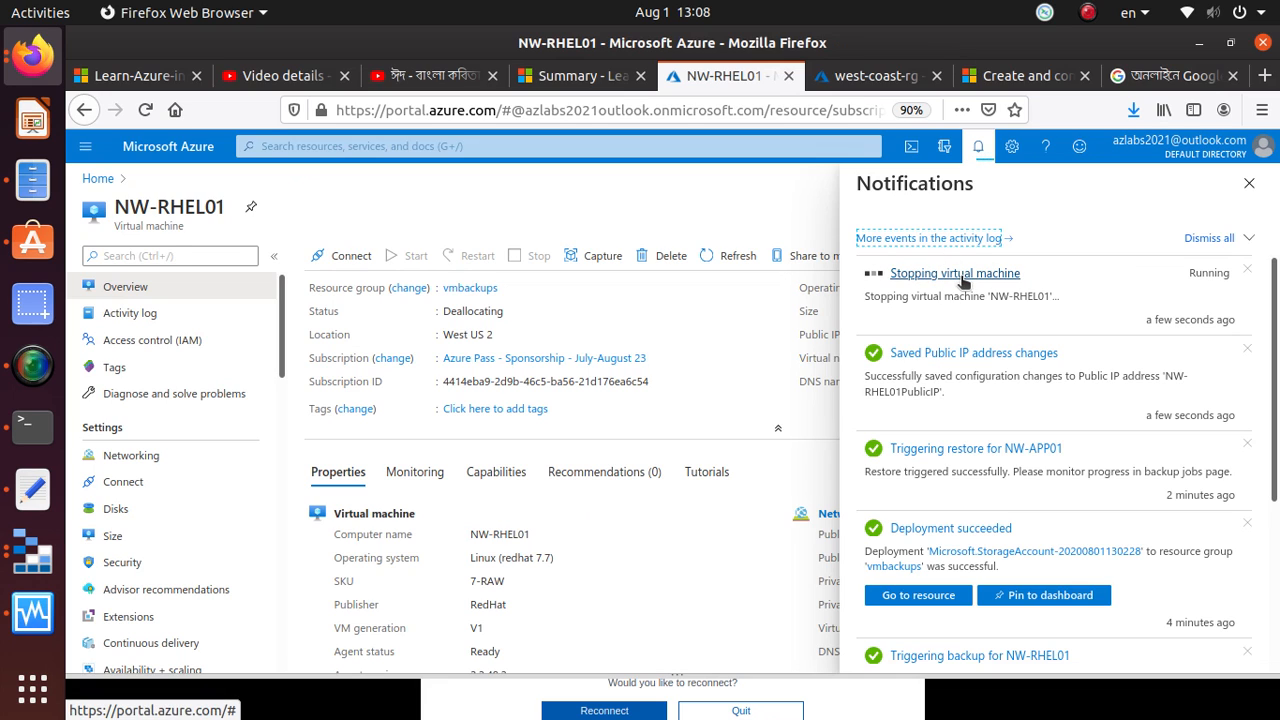
{"action": "double_click", "coordinate": [474, 312]}
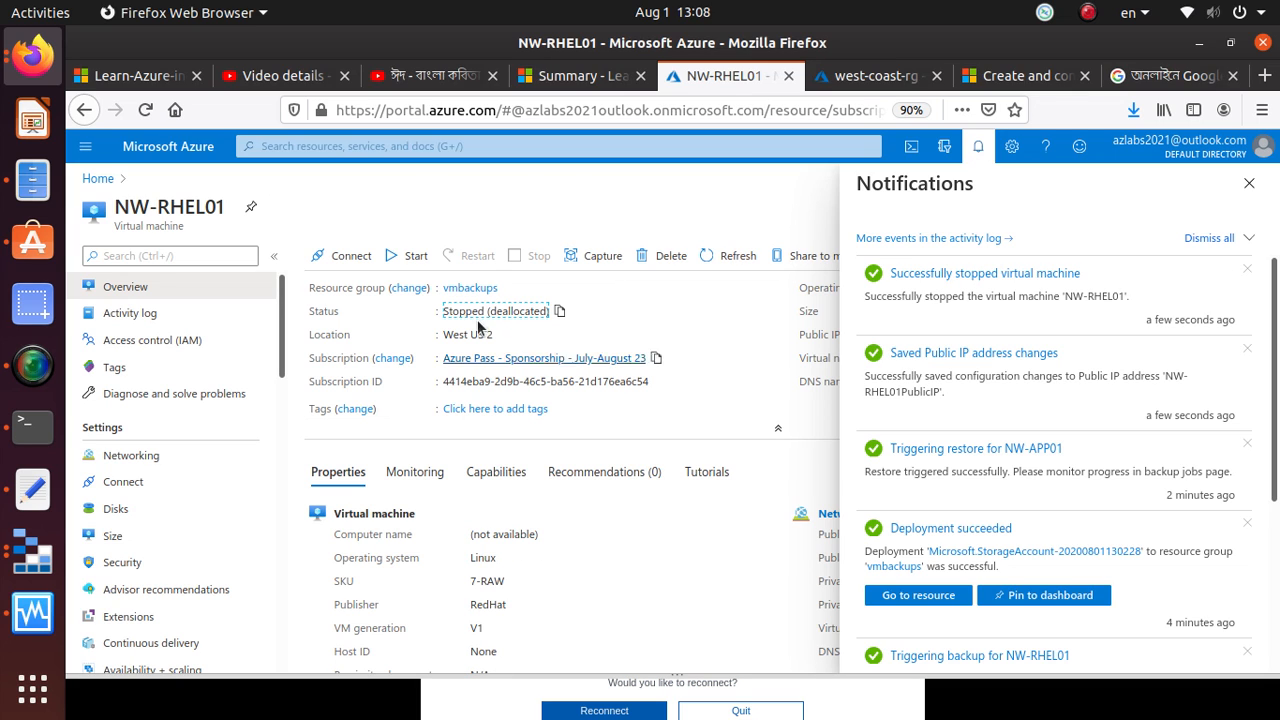
{"action": "left_click", "coordinate": [697, 310]}
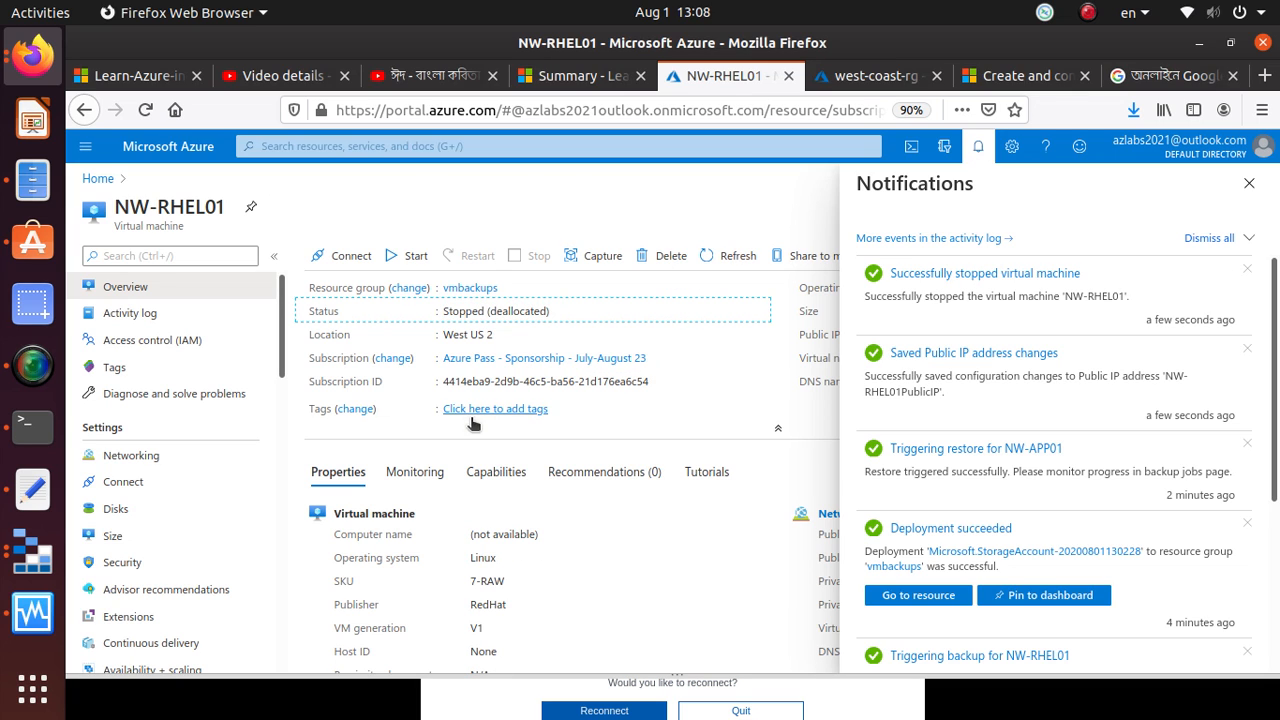
{"action": "left_click", "coordinate": [1249, 183]}
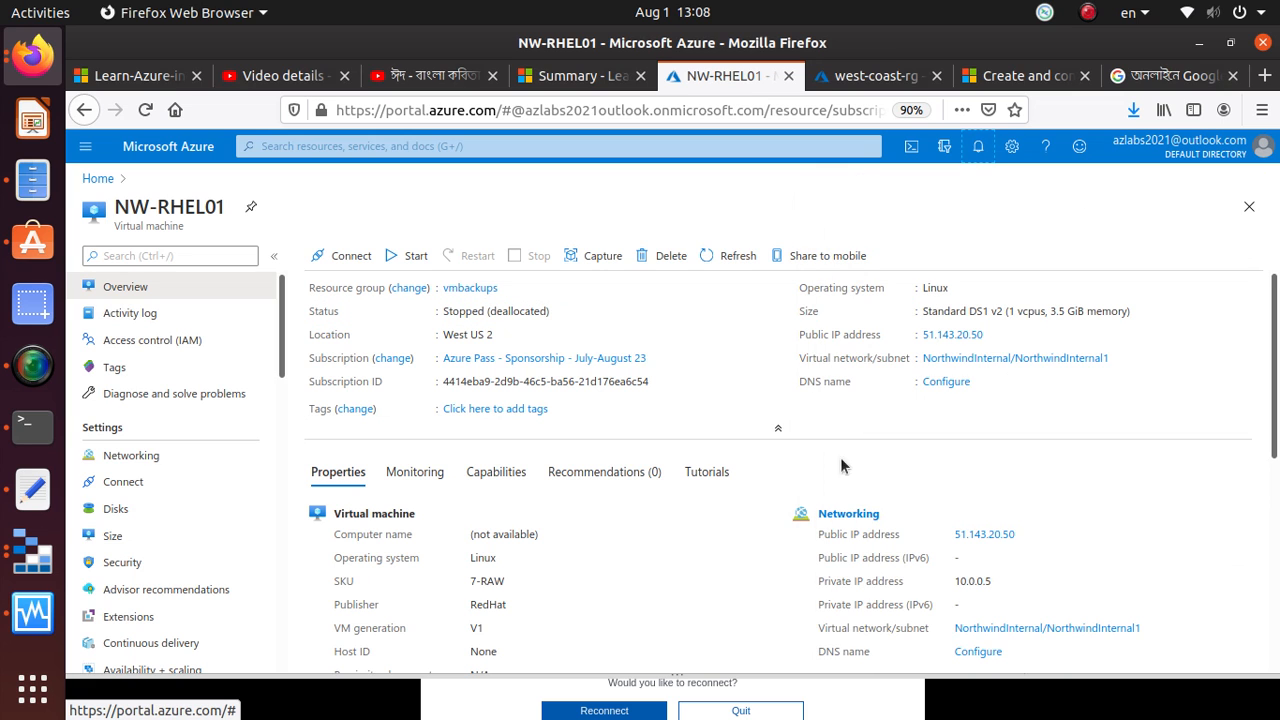
Step: Open the Backup page of NW-RHEL01 and start a VM restore up to the restore point selection
{"action": "scroll", "coordinate": [143, 493], "scroll_direction": "down", "scroll_amount": 4}
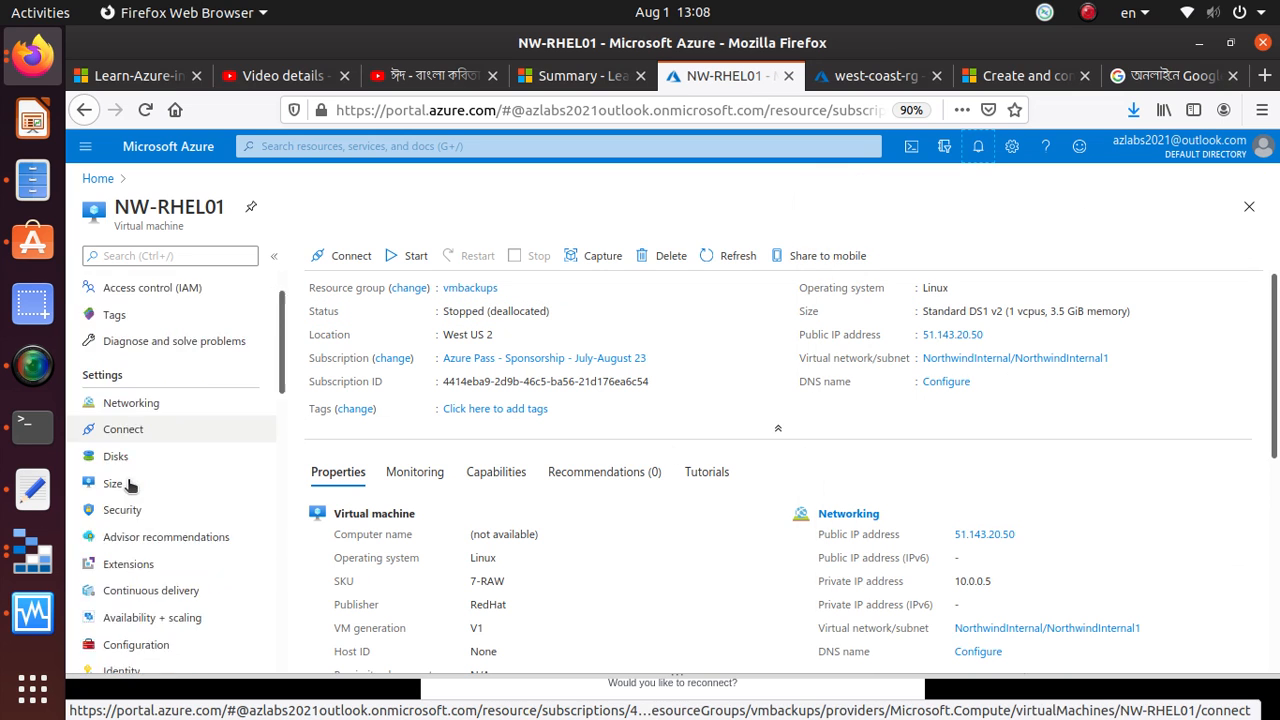
{"action": "scroll", "coordinate": [140, 488], "scroll_direction": "down", "scroll_amount": 2}
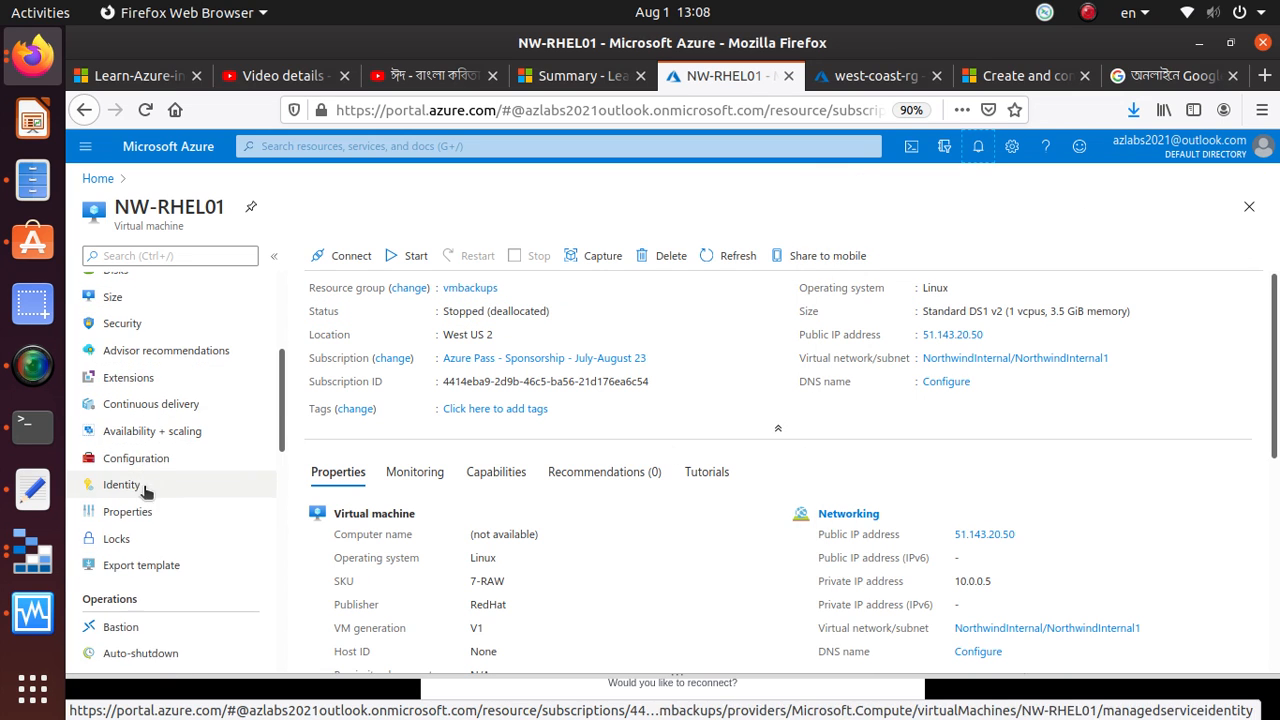
{"action": "left_click", "coordinate": [174, 610]}
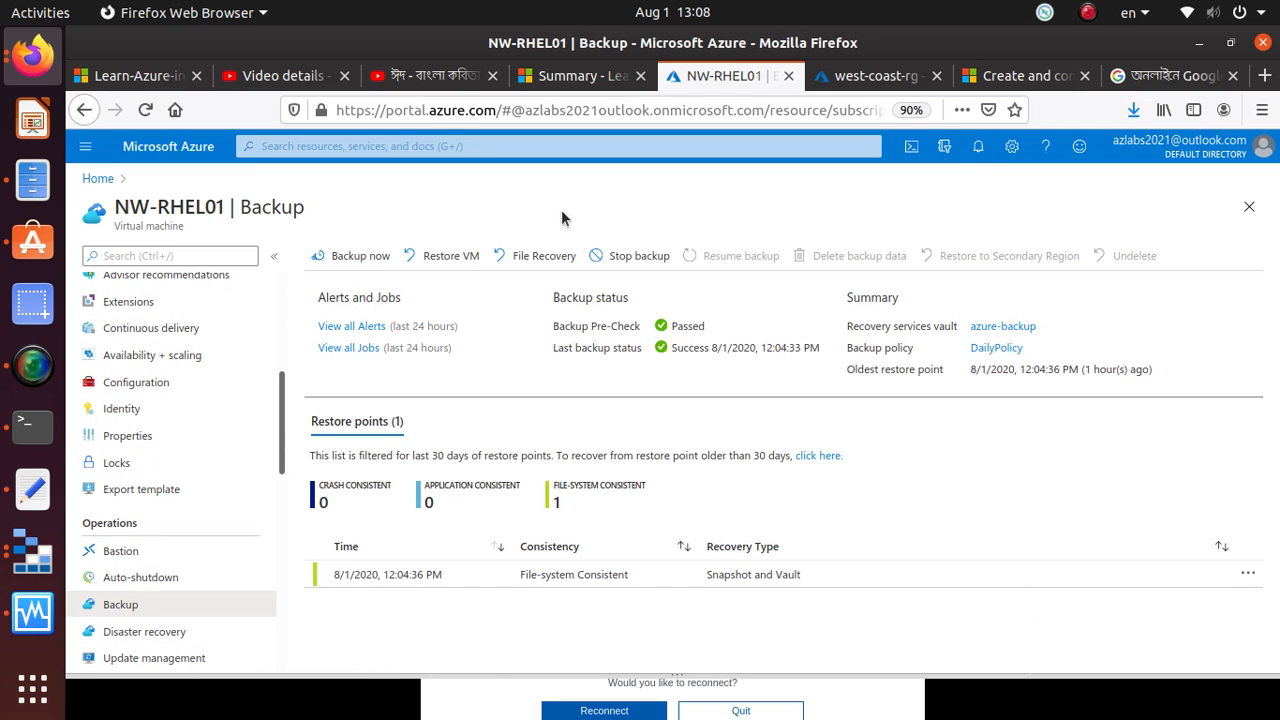
{"action": "left_click", "coordinate": [447, 262]}
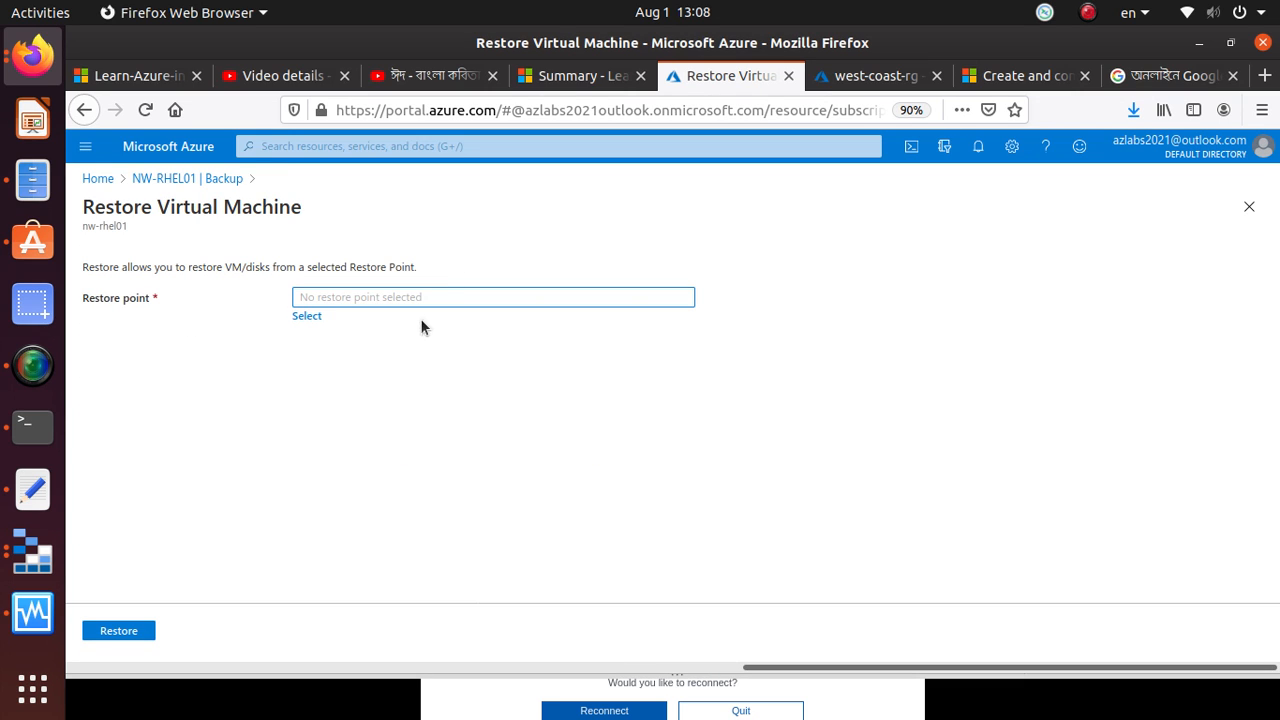
{"action": "left_click", "coordinate": [307, 317]}
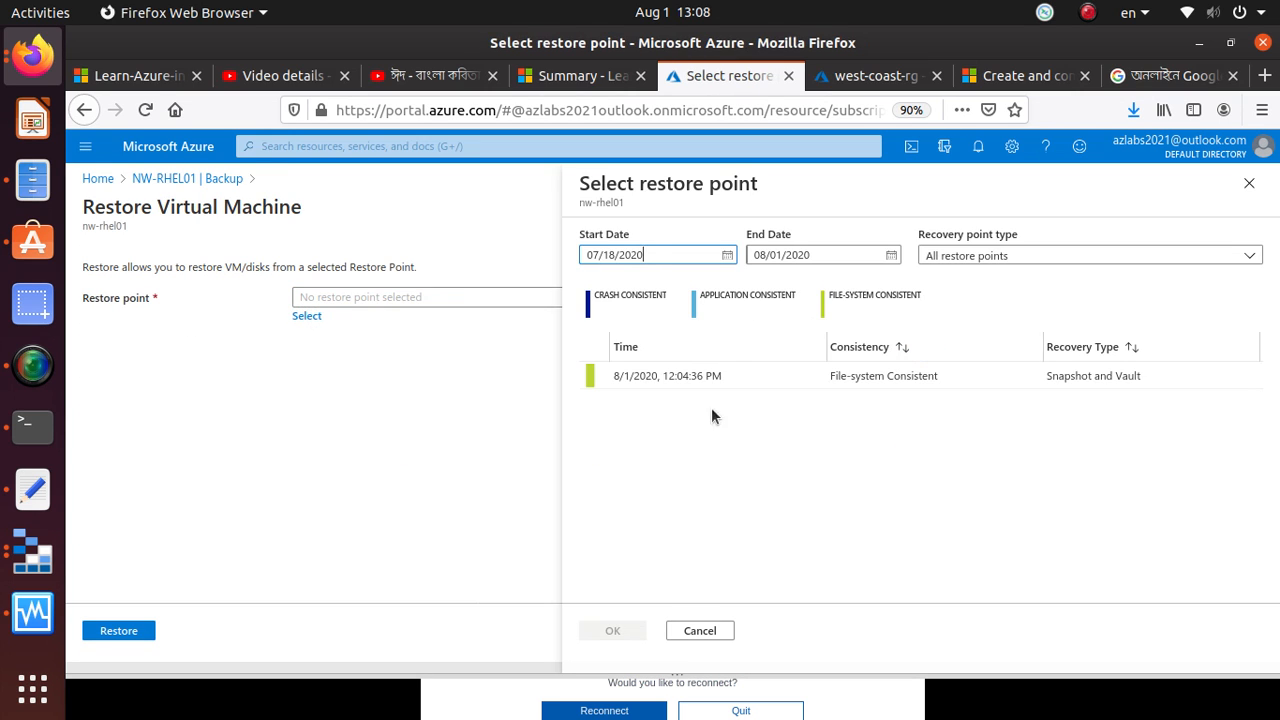
Step: Filter the restore points by Application consistent restore points, and reset the recovery point type to All restore points
{"action": "left_click", "coordinate": [697, 379]}
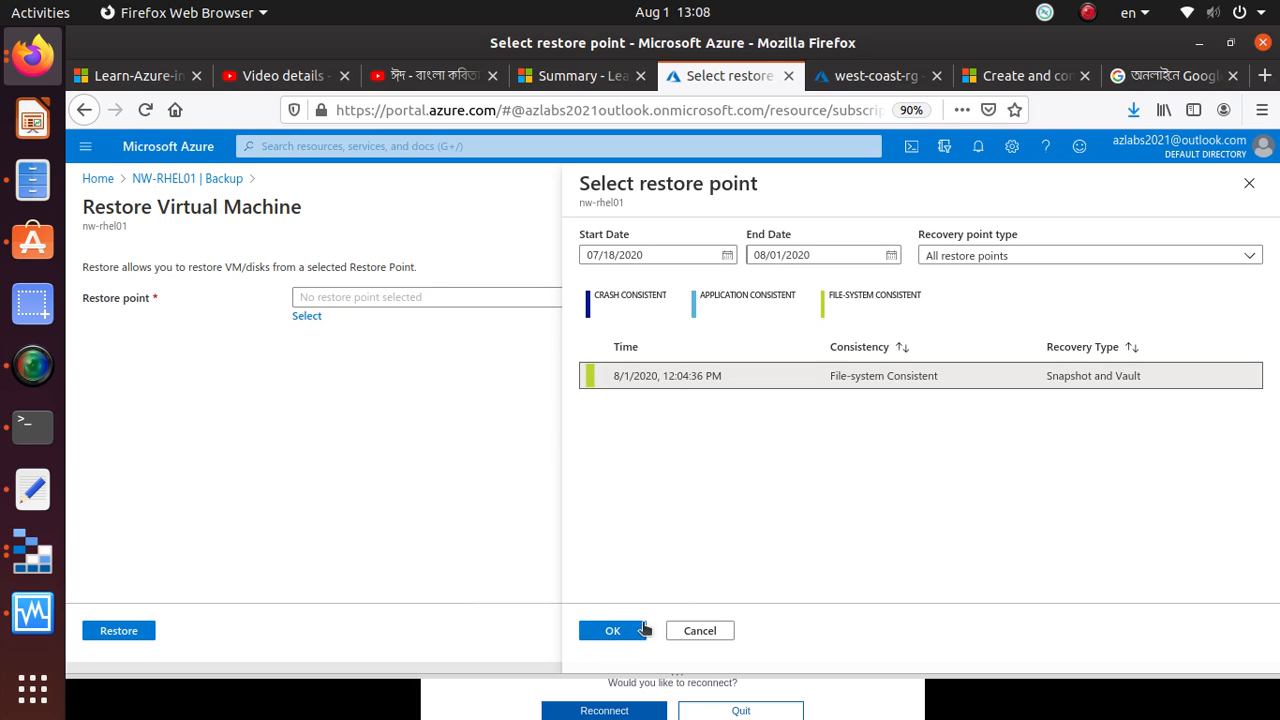
{"action": "left_click", "coordinate": [997, 258]}
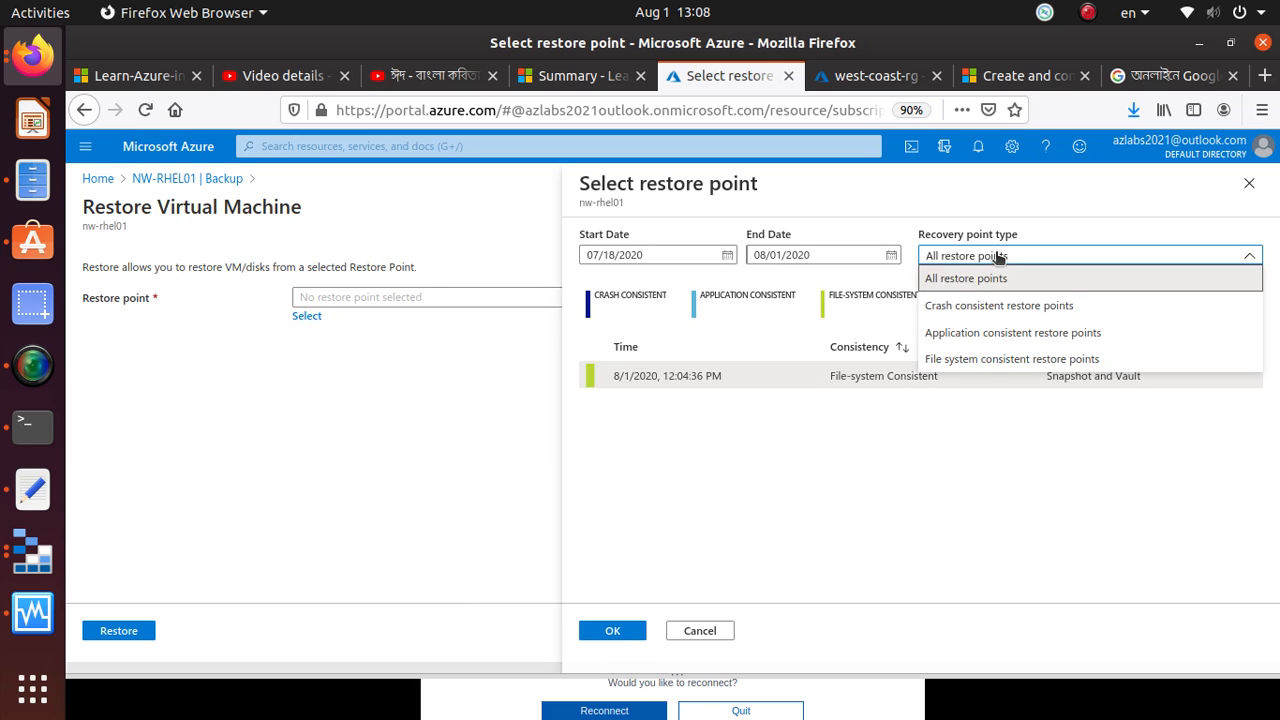
{"action": "left_click", "coordinate": [993, 328]}
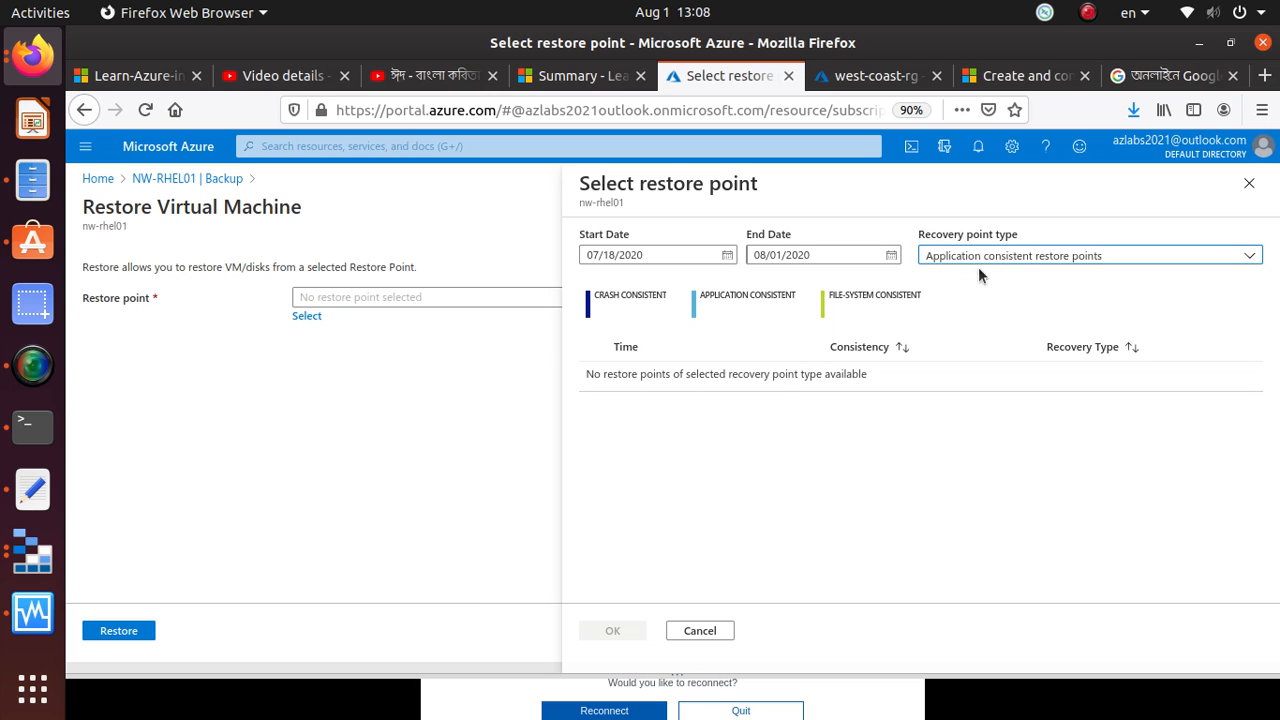
{"action": "left_click", "coordinate": [978, 258]}
{"action": "left_click", "coordinate": [982, 278]}
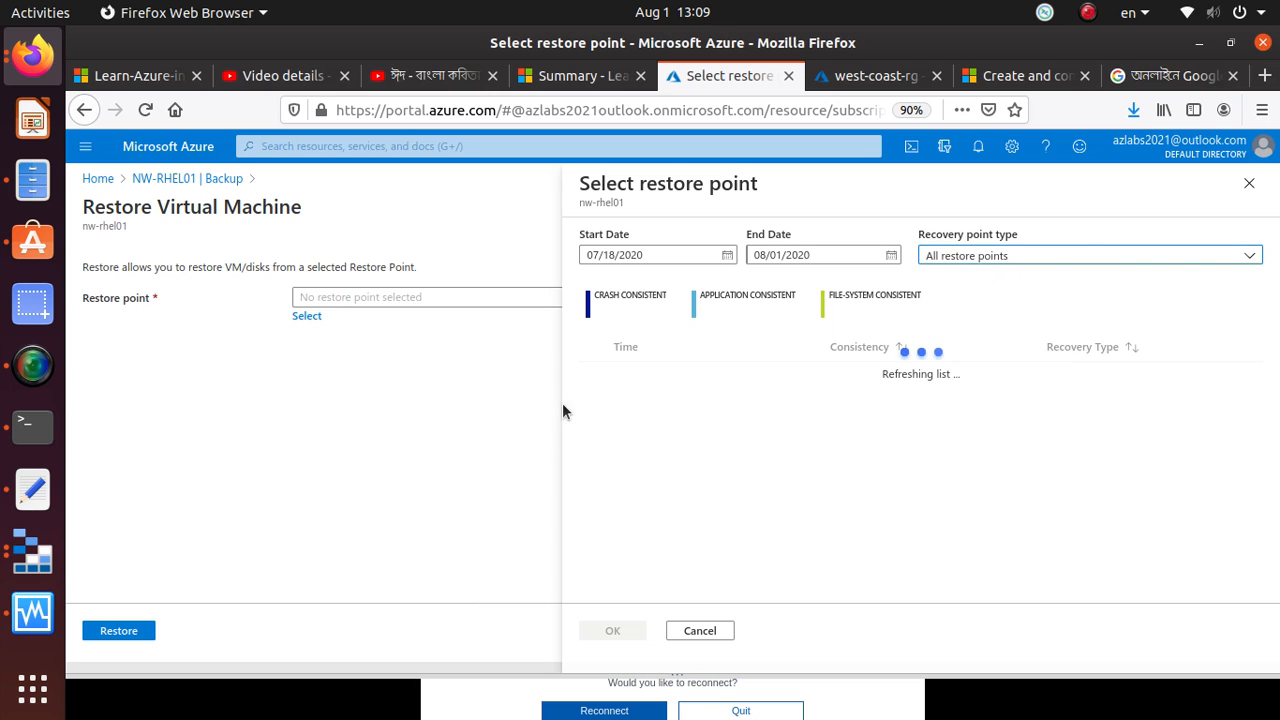
Step: Choose the restore point of 8/1/2020, 12:04:36 PM and set the restore configuration to Replace existing
{"action": "left_click", "coordinate": [629, 373]}
{"action": "left_click", "coordinate": [620, 631]}
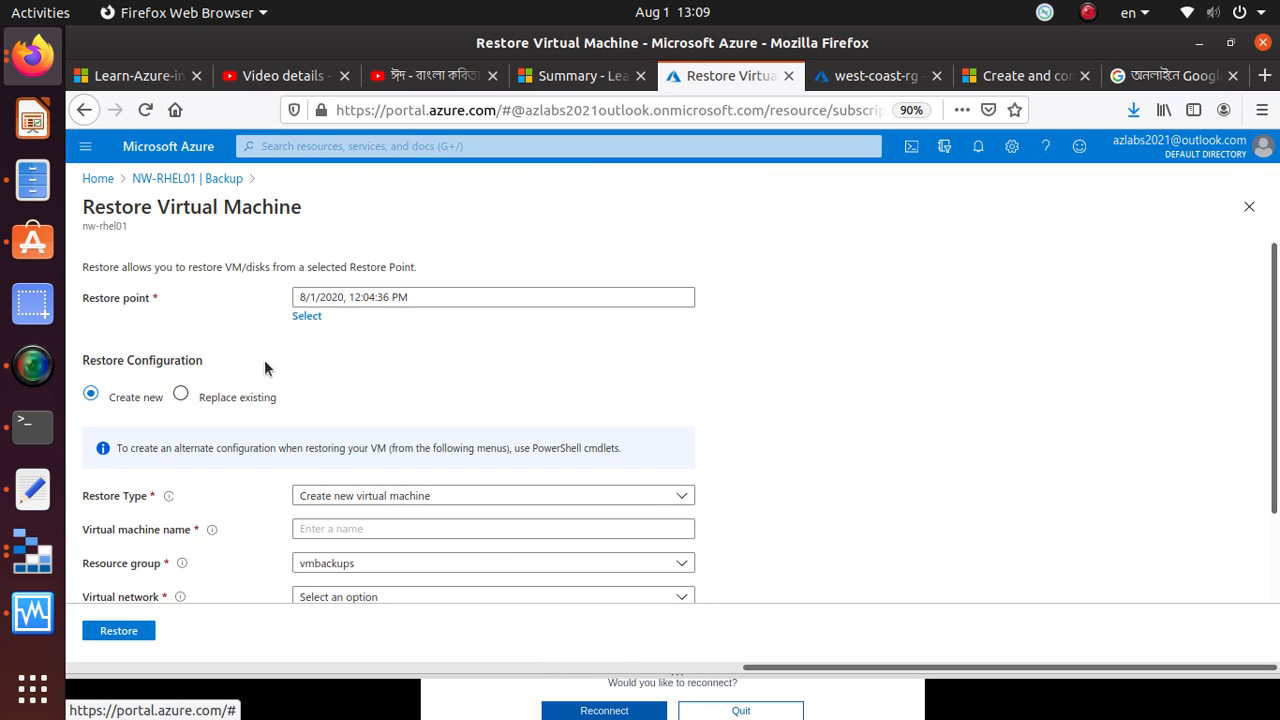
{"action": "scroll", "coordinate": [265, 368], "scroll_direction": "down", "scroll_amount": 2}
{"action": "left_click", "coordinate": [180, 297]}
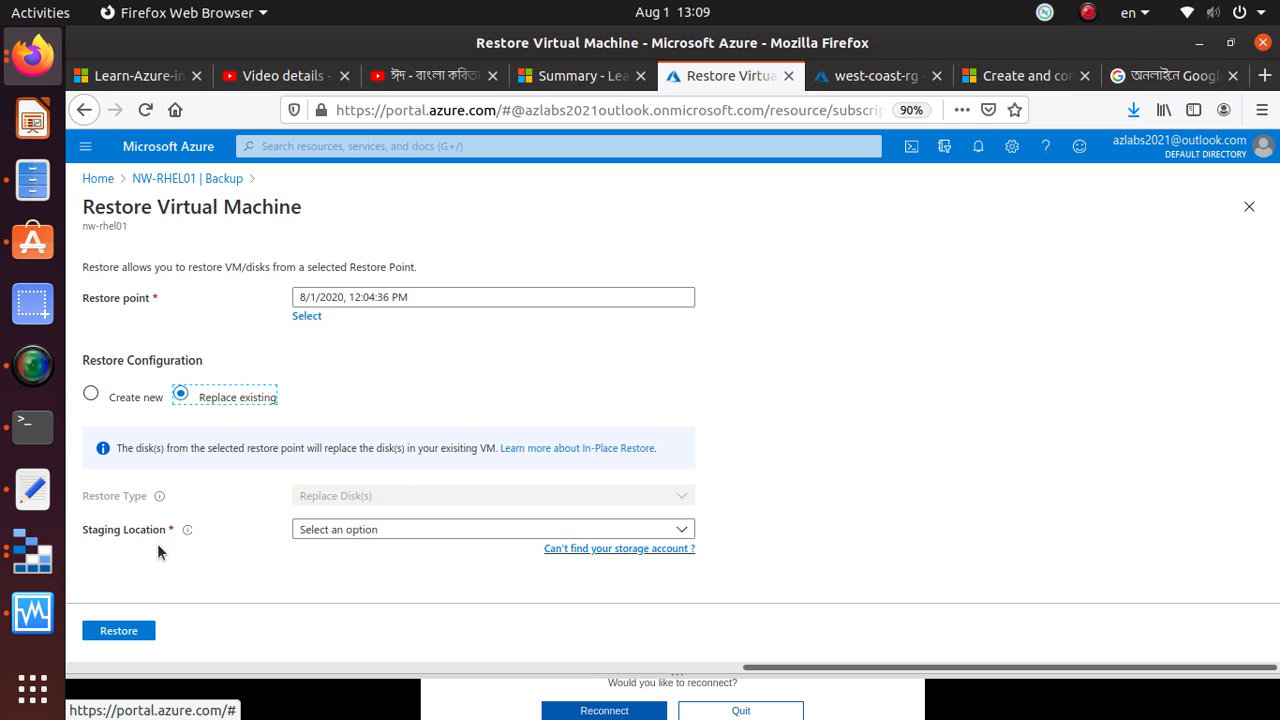
Step: Set the staging location to restorestaging20200801 (StandardRAGRS) and trigger the NW-RHEL01 restore
{"action": "left_click", "coordinate": [378, 531]}
{"action": "left_click", "coordinate": [386, 607]}
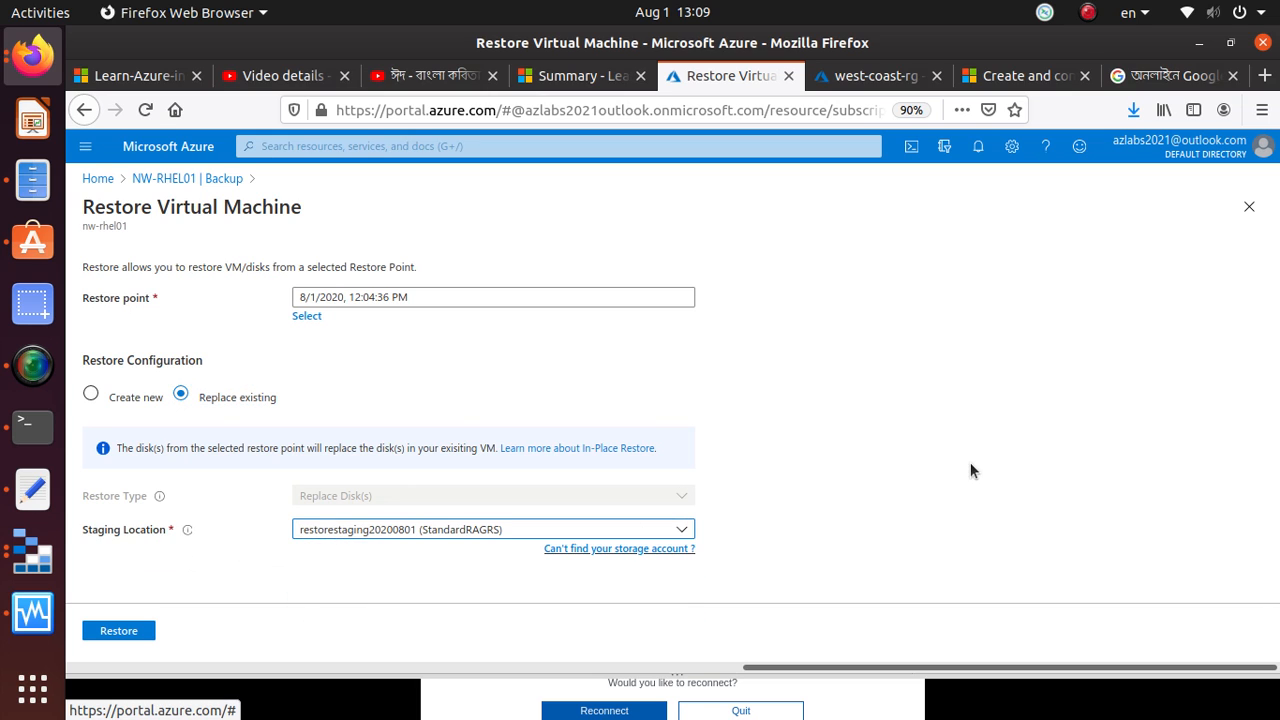
{"action": "left_click", "coordinate": [119, 631]}
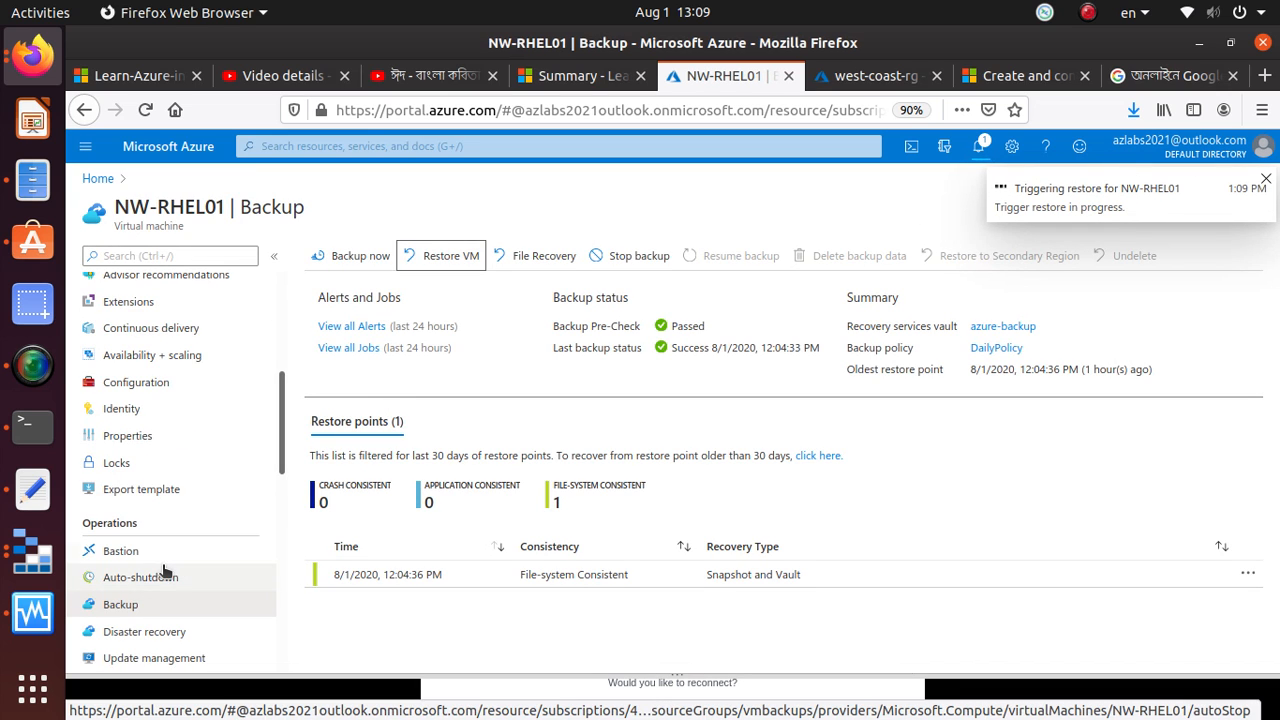
{"action": "scroll", "coordinate": [165, 570], "scroll_direction": "down", "scroll_amount": 5}
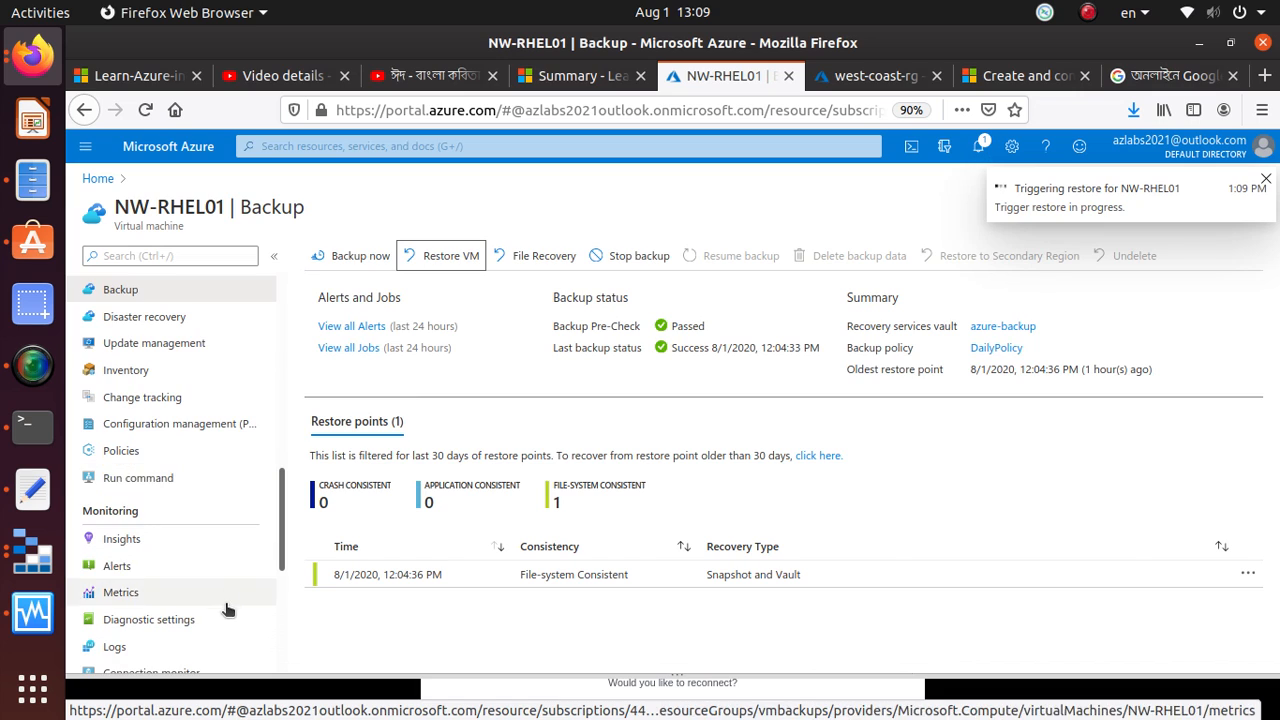
{"action": "scroll", "coordinate": [220, 600], "scroll_direction": "down", "scroll_amount": 3}
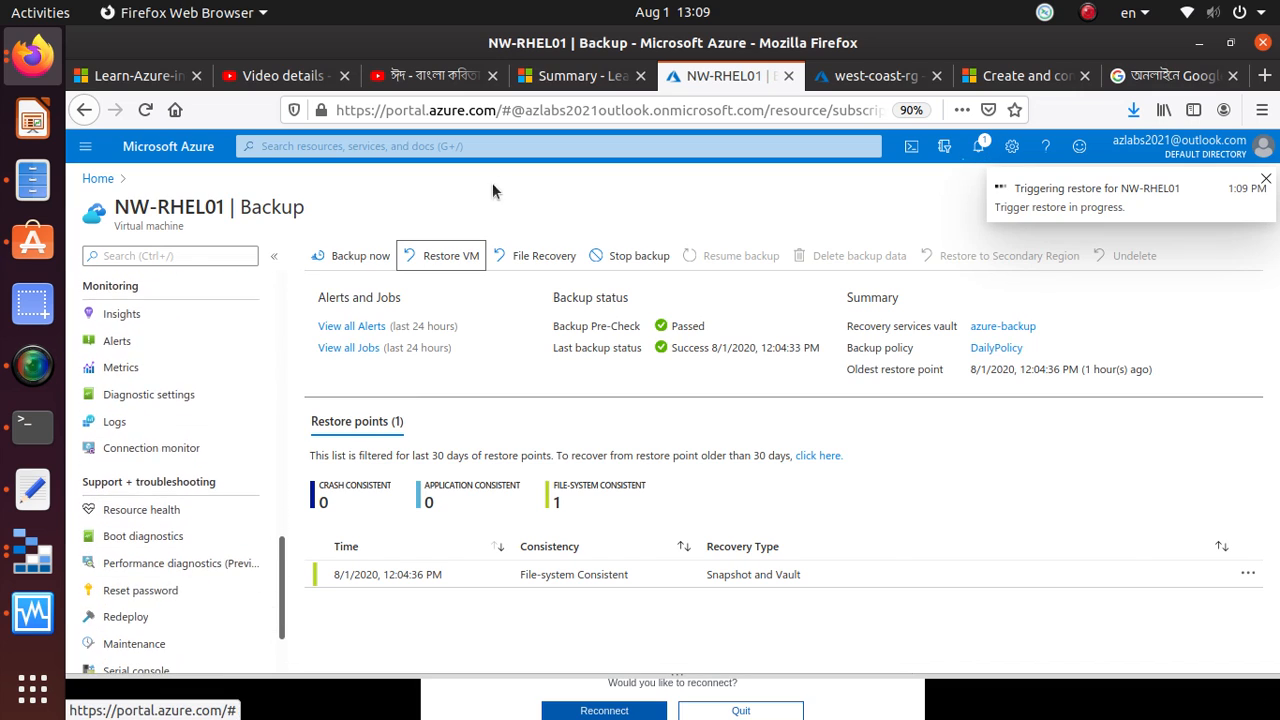
Step: Switch to the Microsoft Learn Summary unit and review it from the beginning
{"action": "left_click", "coordinate": [580, 75]}
{"action": "scroll", "coordinate": [370, 500], "scroll_direction": "up", "scroll_amount": 2}
{"action": "scroll", "coordinate": [346, 497], "scroll_direction": "up", "scroll_amount": 15}
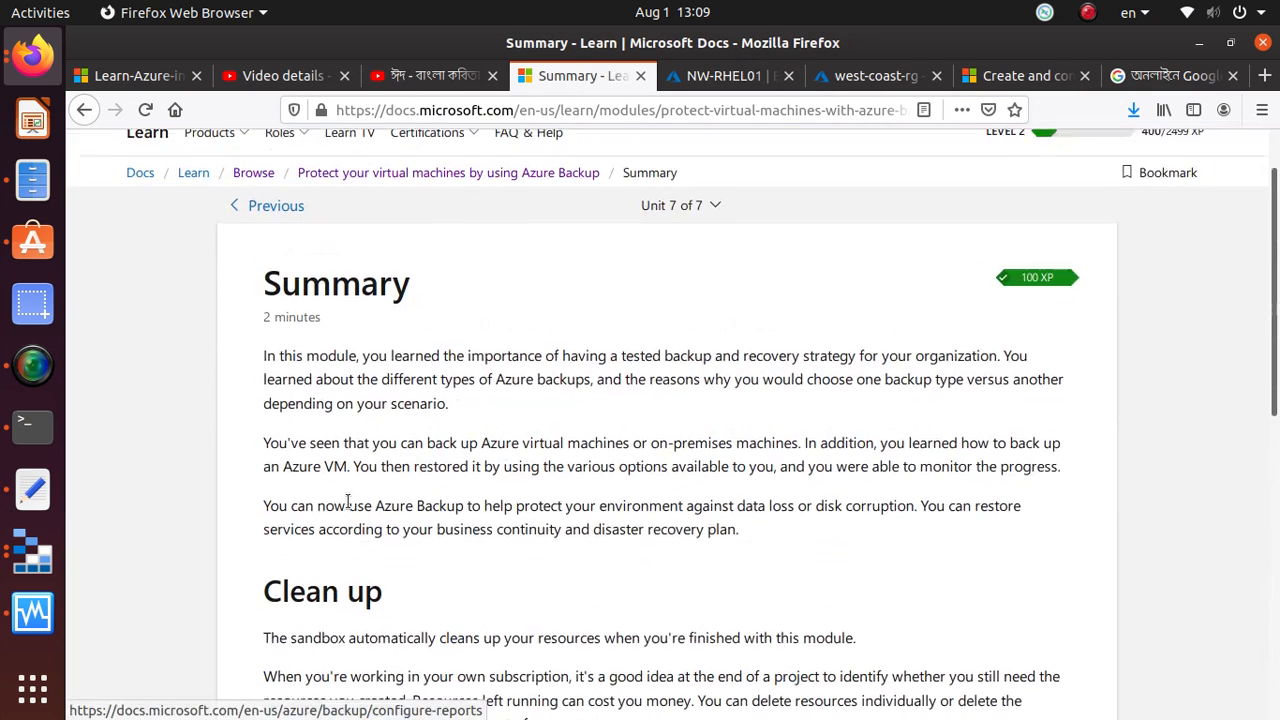
Step: Return to the Exercise - Restore Azure virtual machine data unit and find its Track a restore section
{"action": "left_click", "coordinate": [657, 282]}
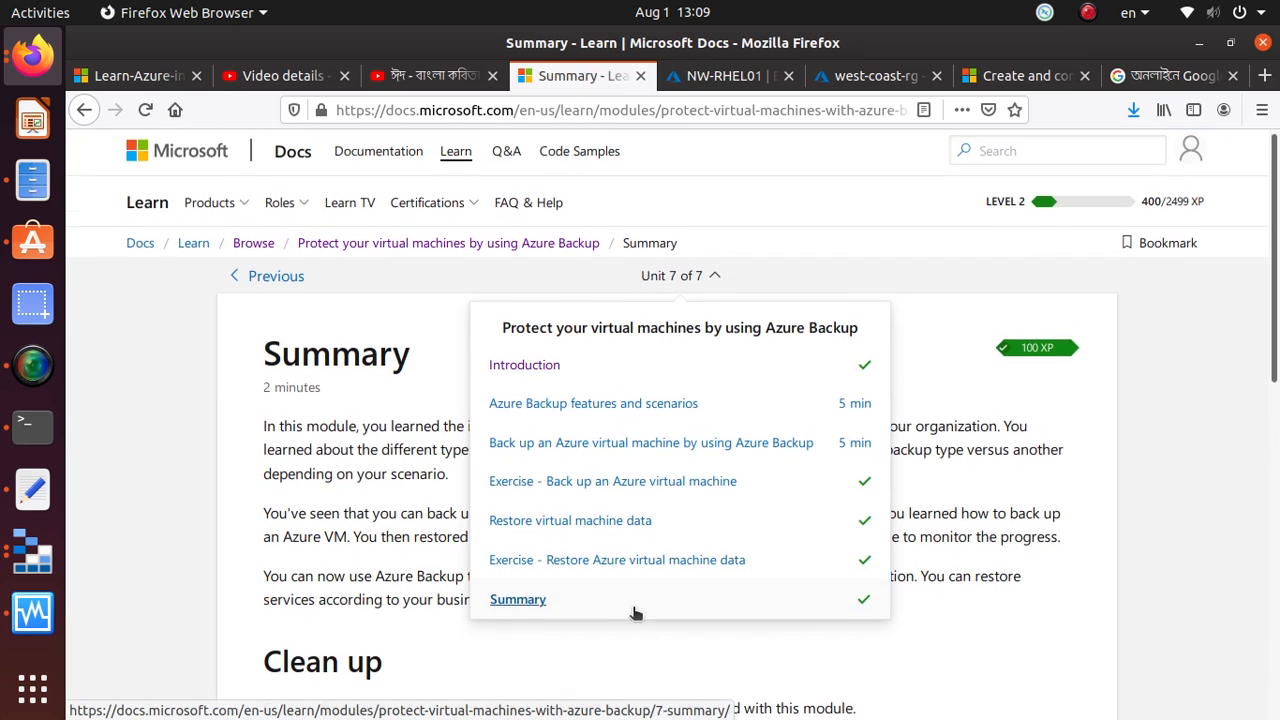
{"action": "scroll", "coordinate": [640, 580], "scroll_direction": "down", "scroll_amount": 1}
{"action": "left_click", "coordinate": [650, 517]}
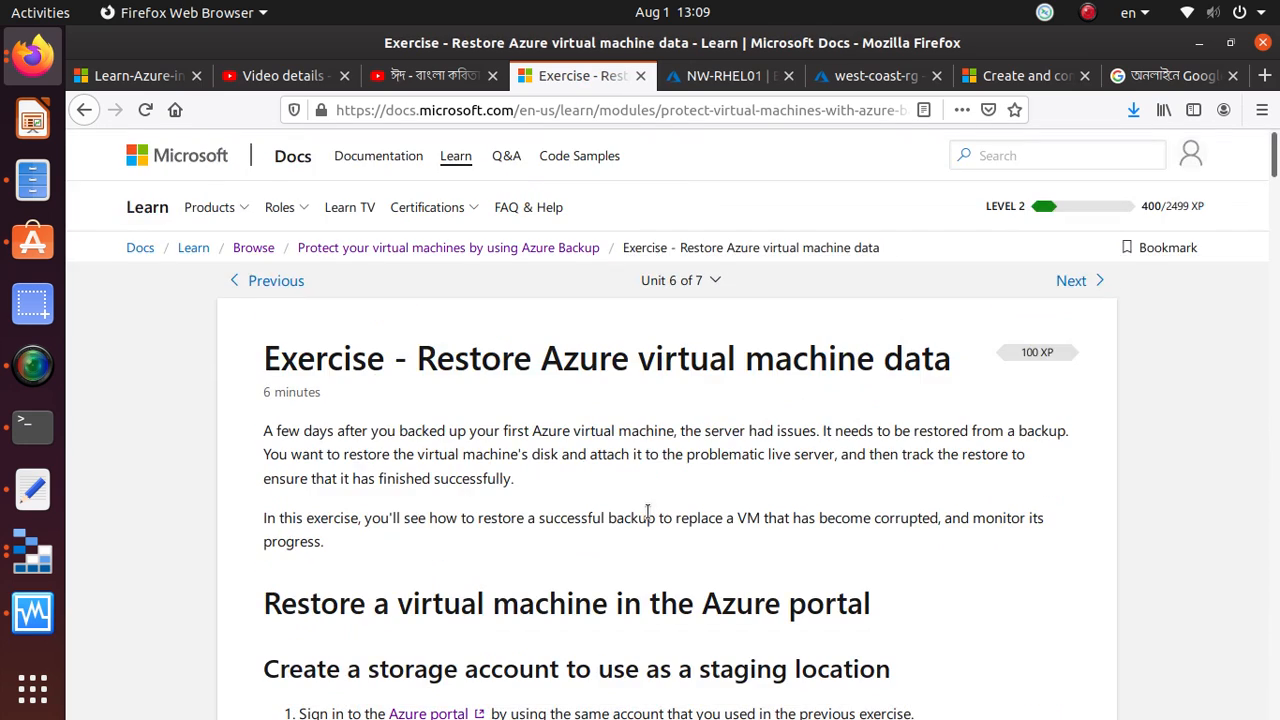
{"action": "scroll", "coordinate": [656, 519], "scroll_direction": "down", "scroll_amount": 15}
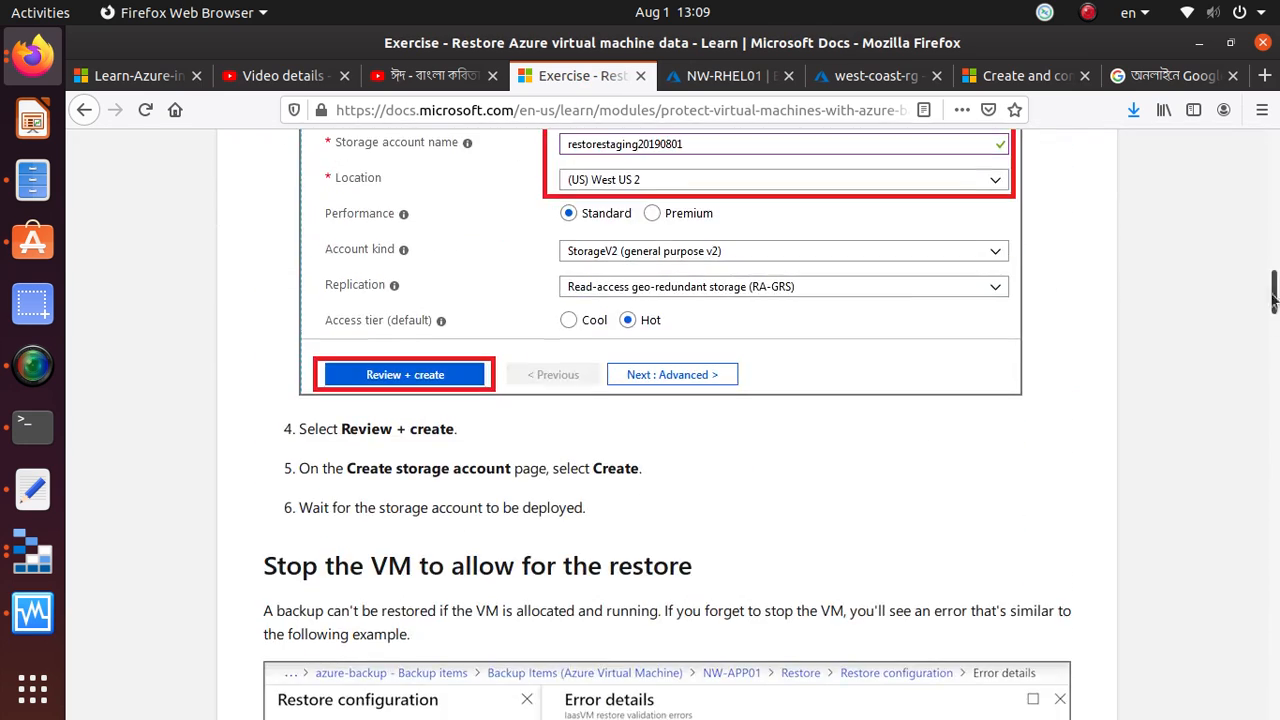
{"action": "left_click_drag", "start_coordinate": [1273, 300], "coordinate": [1274, 688]}
{"action": "scroll", "coordinate": [572, 520], "scroll_direction": "up", "scroll_amount": 5}
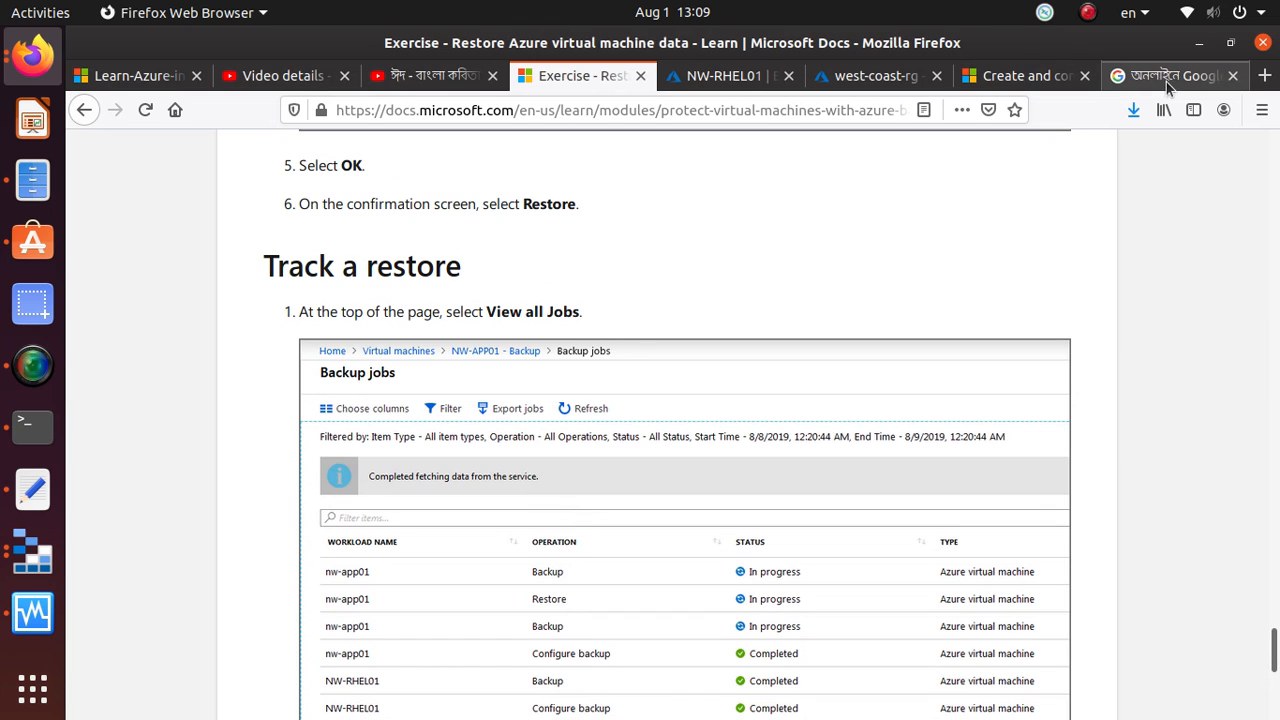
Step: Switch to the Azure portal and check the backup alerts of NW-RHEL01 for the last 24 hours
{"action": "left_click", "coordinate": [700, 80]}
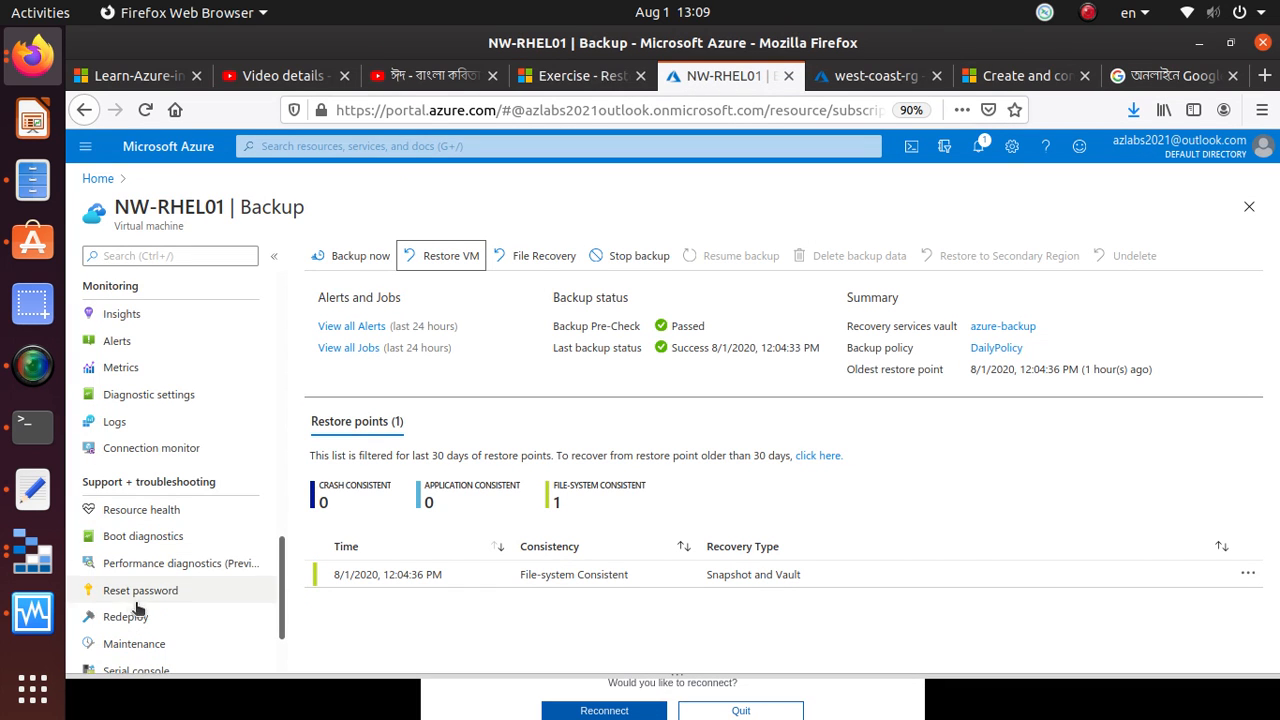
{"action": "scroll", "coordinate": [137, 610], "scroll_direction": "down", "scroll_amount": 2}
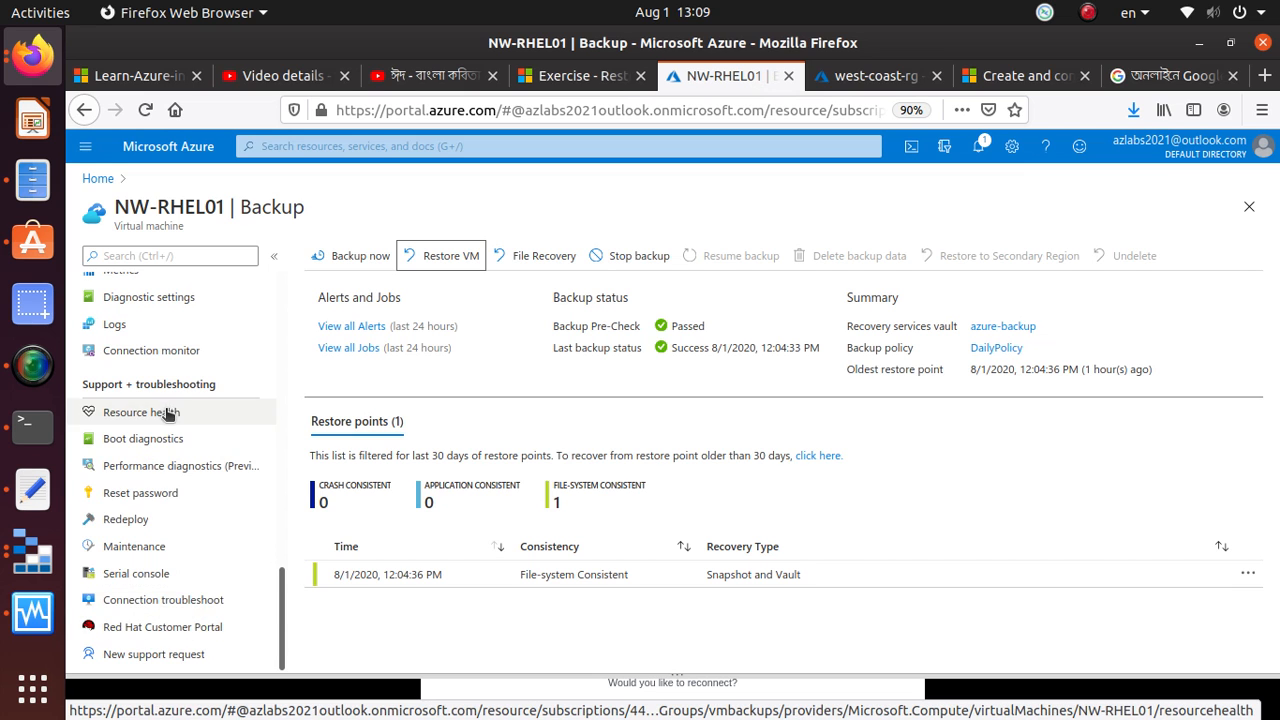
{"action": "scroll", "coordinate": [165, 415], "scroll_direction": "up", "scroll_amount": 4}
{"action": "scroll", "coordinate": [165, 410], "scroll_direction": "up", "scroll_amount": 4}
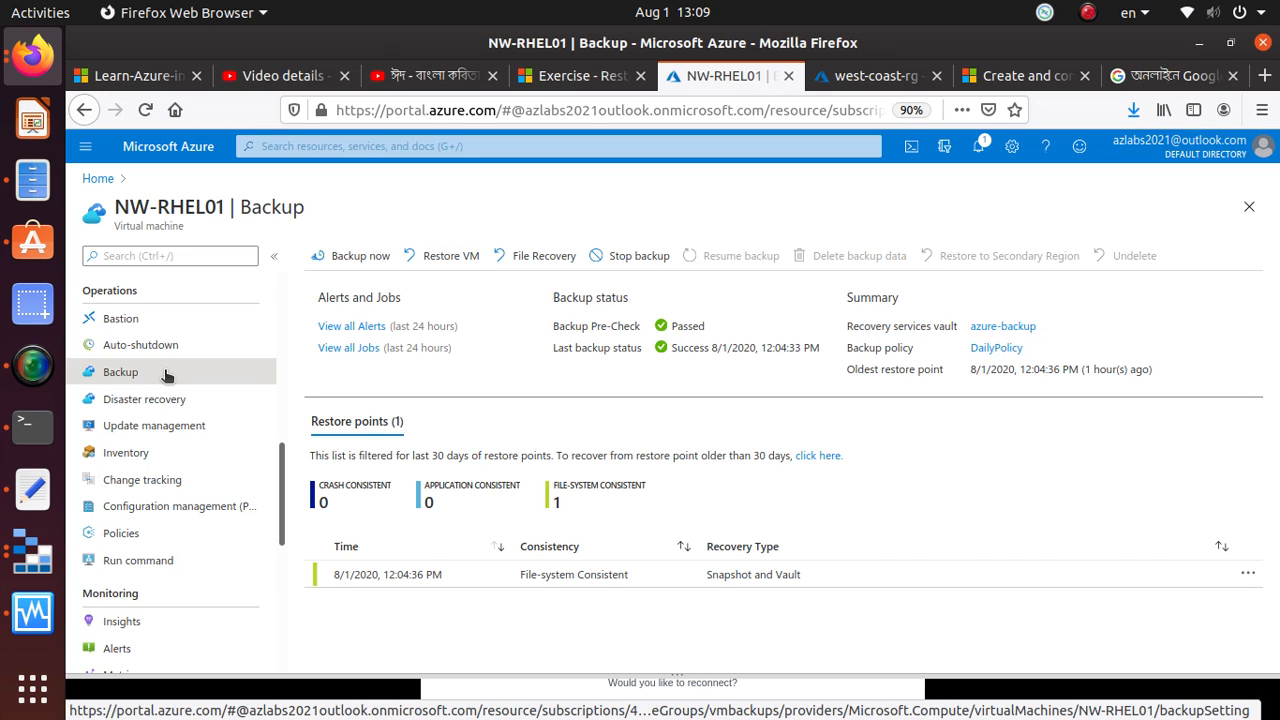
{"action": "left_click", "coordinate": [362, 328]}
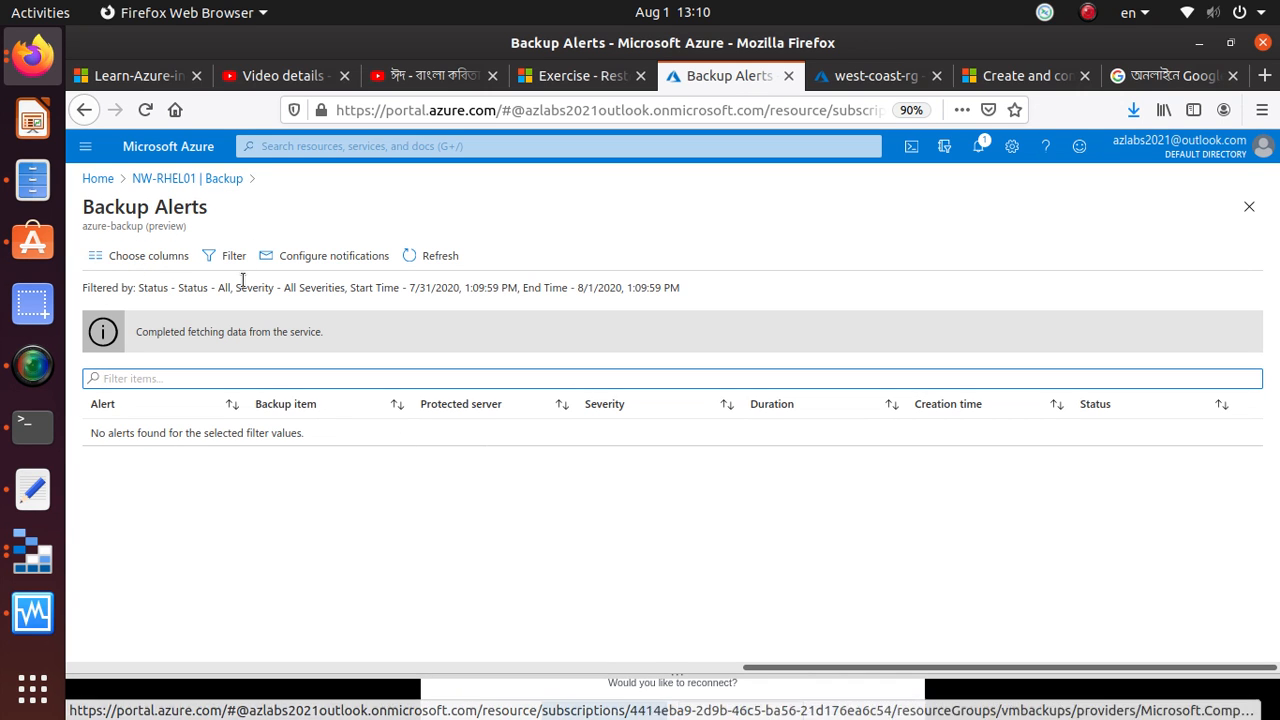
{"action": "left_click", "coordinate": [210, 183]}
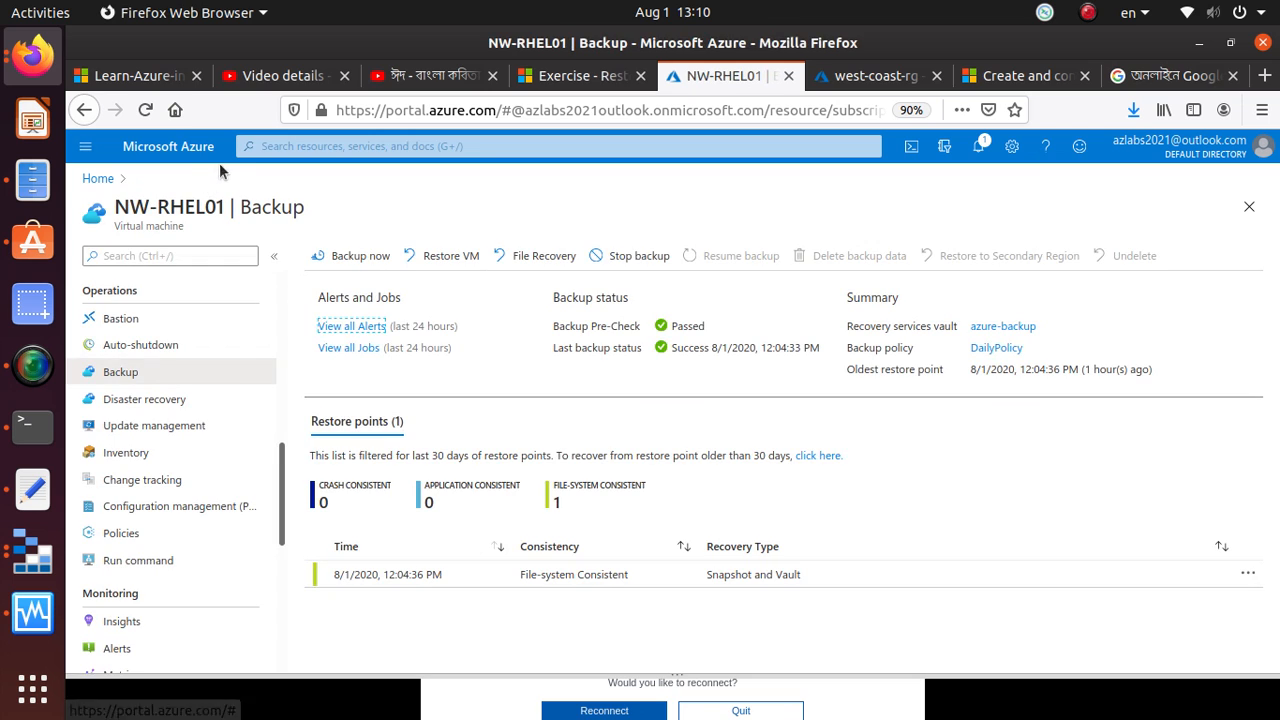
Step: Review the last 24 hours' backup jobs and the nw-app01 restore job's details, and return to the portal home page
{"action": "left_click", "coordinate": [349, 347]}
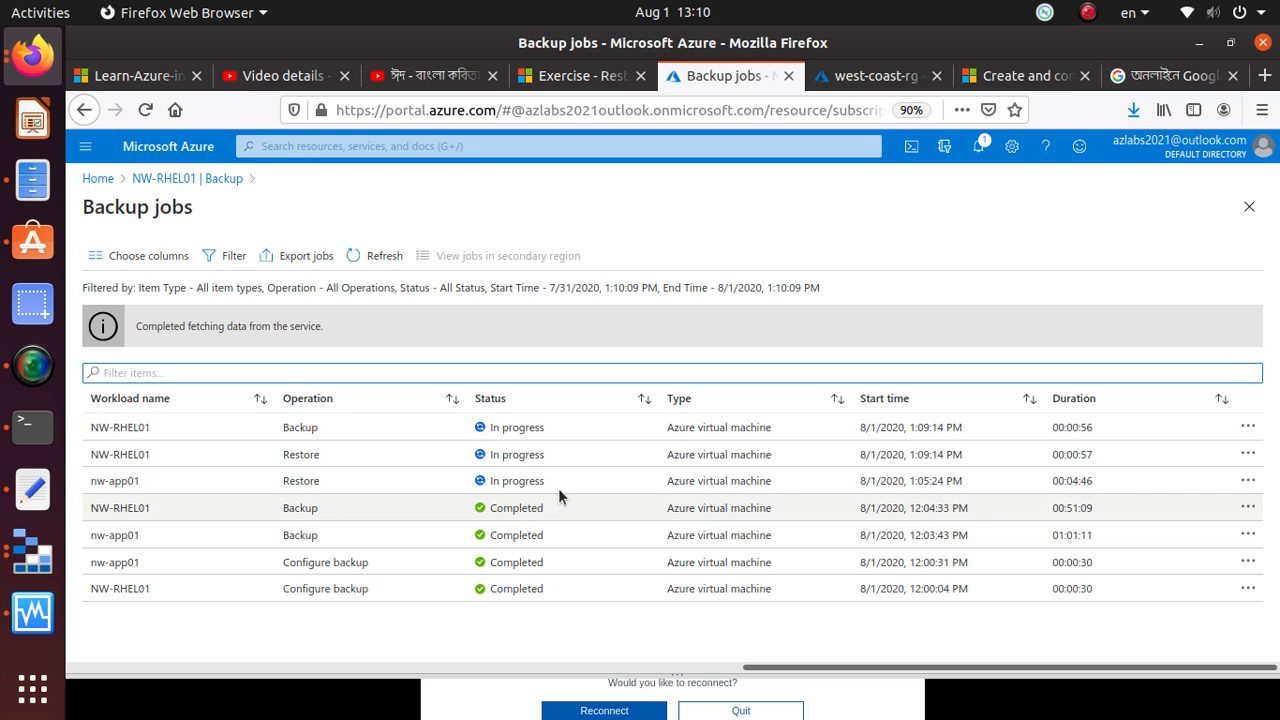
{"action": "left_click", "coordinate": [140, 482]}
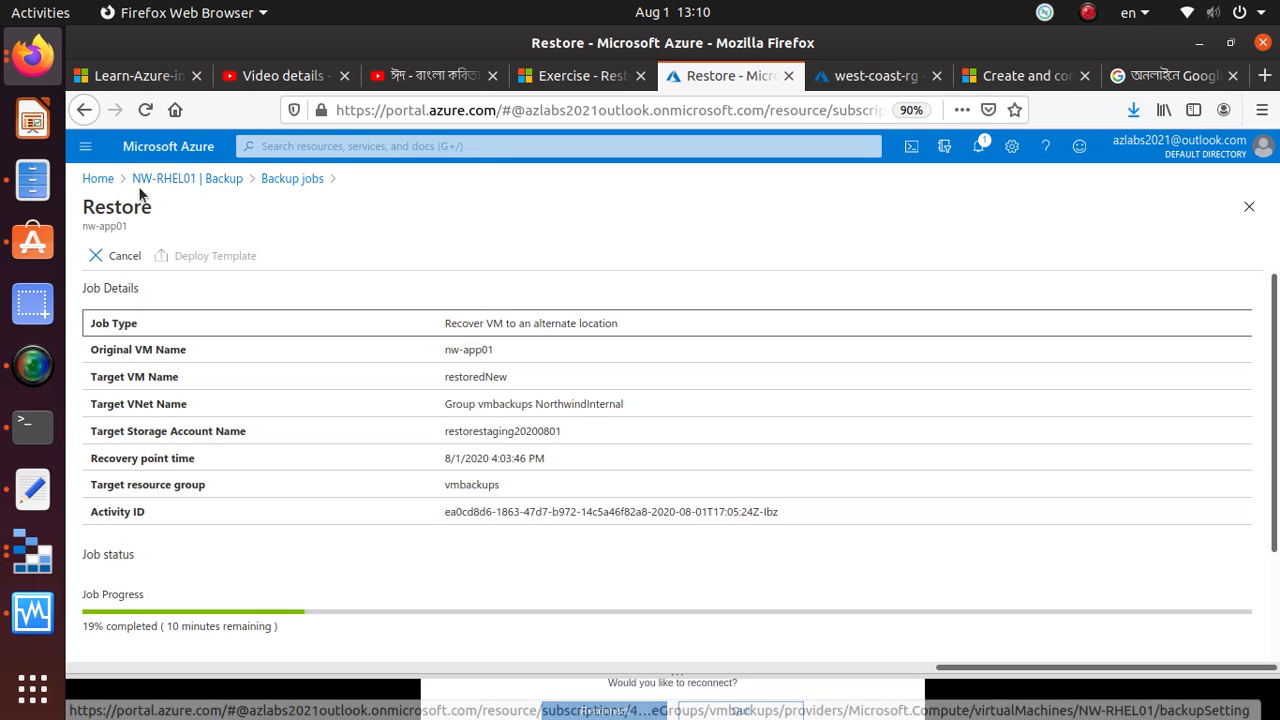
{"action": "left_click", "coordinate": [205, 178]}
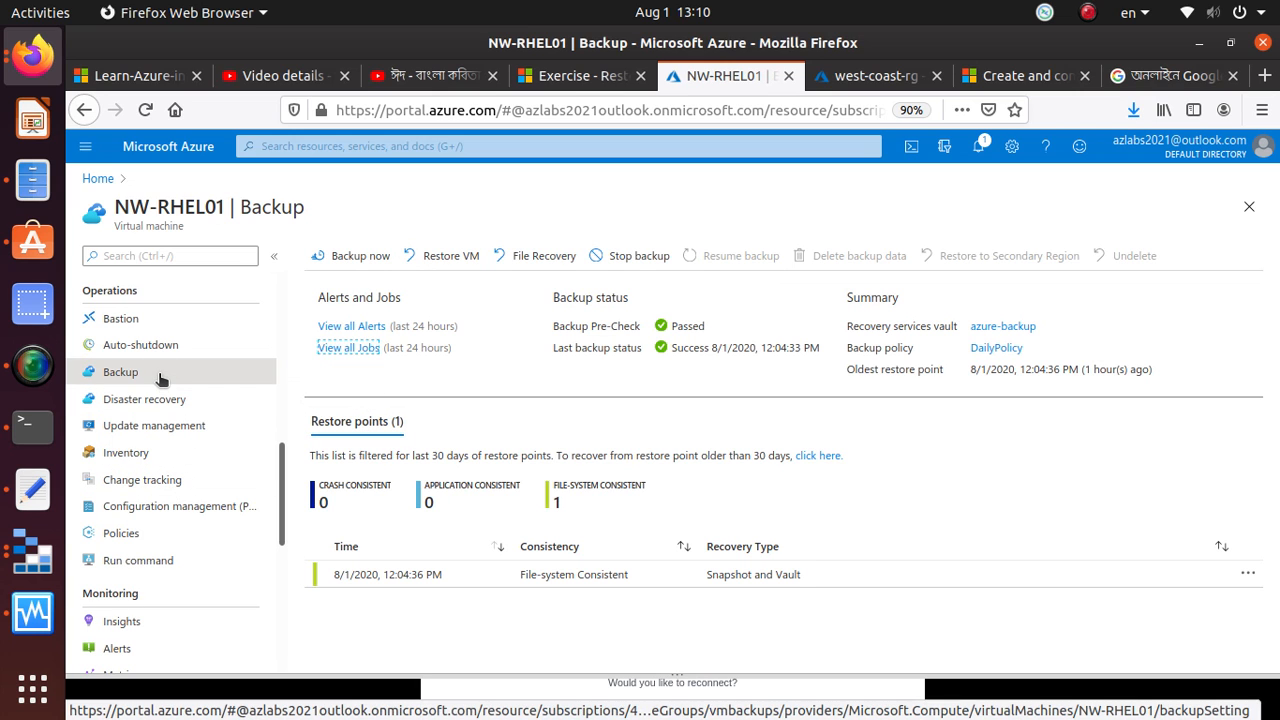
{"action": "left_click", "coordinate": [350, 347]}
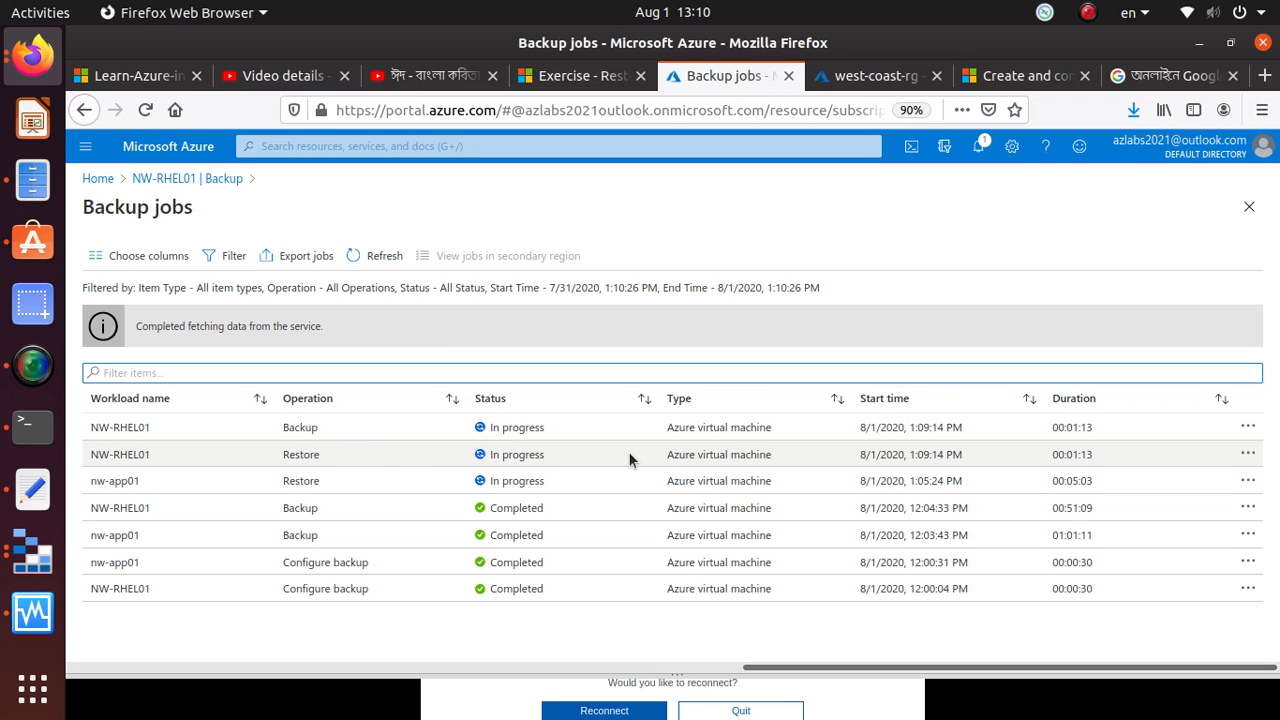
{"action": "left_click", "coordinate": [98, 179]}
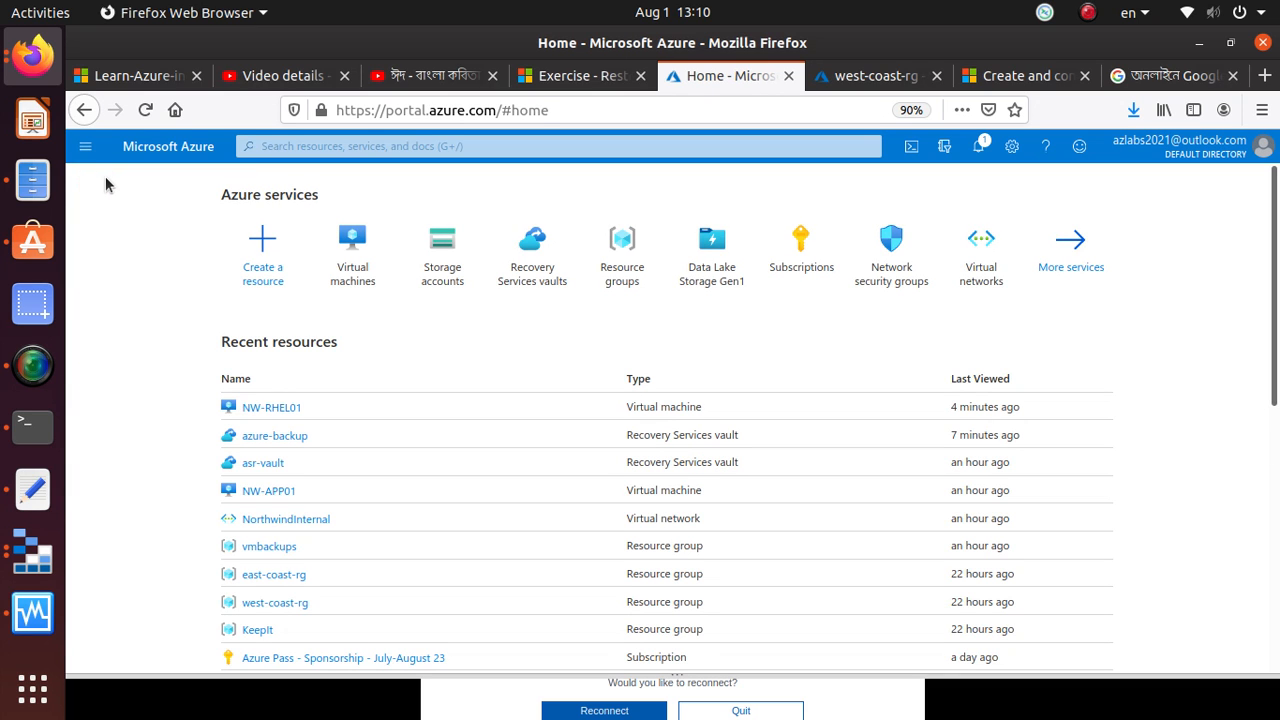
Step: Switch to the Microsoft Learn restore exercise, continue to the Summary unit and review it through its end
{"action": "left_click", "coordinate": [578, 75]}
{"action": "scroll", "coordinate": [725, 485], "scroll_direction": "down", "scroll_amount": 5}
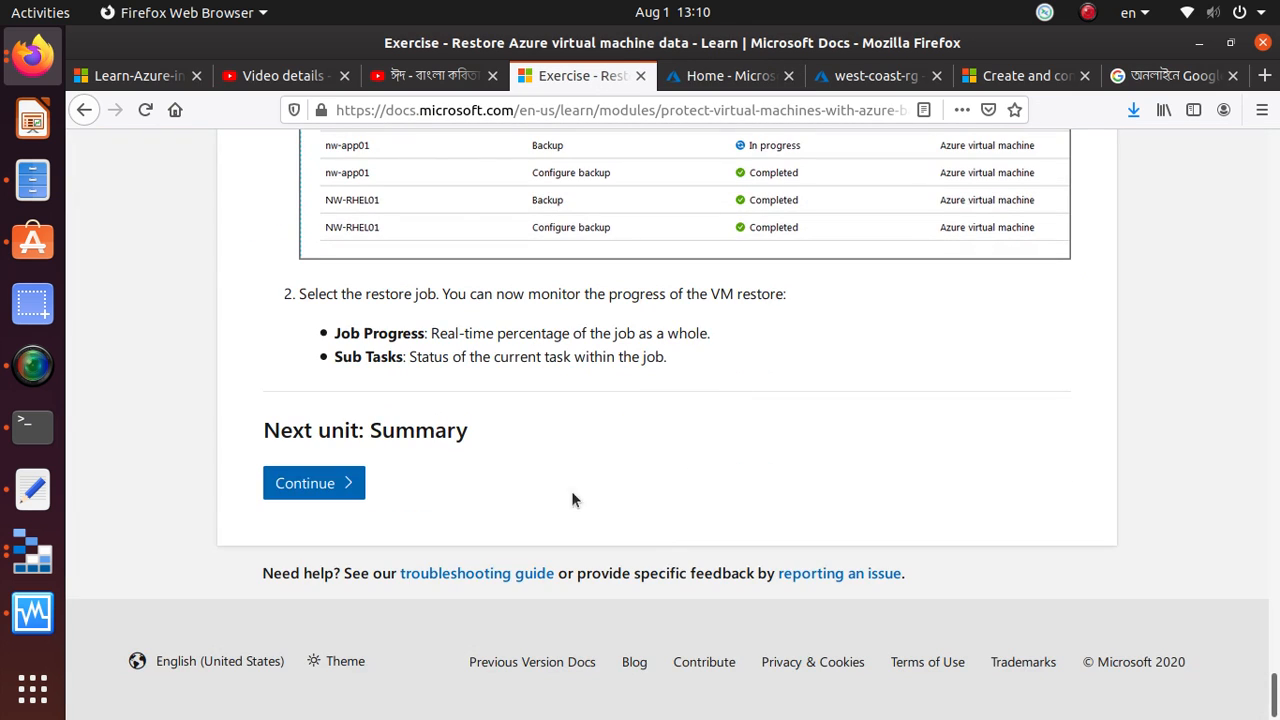
{"action": "left_click", "coordinate": [327, 487]}
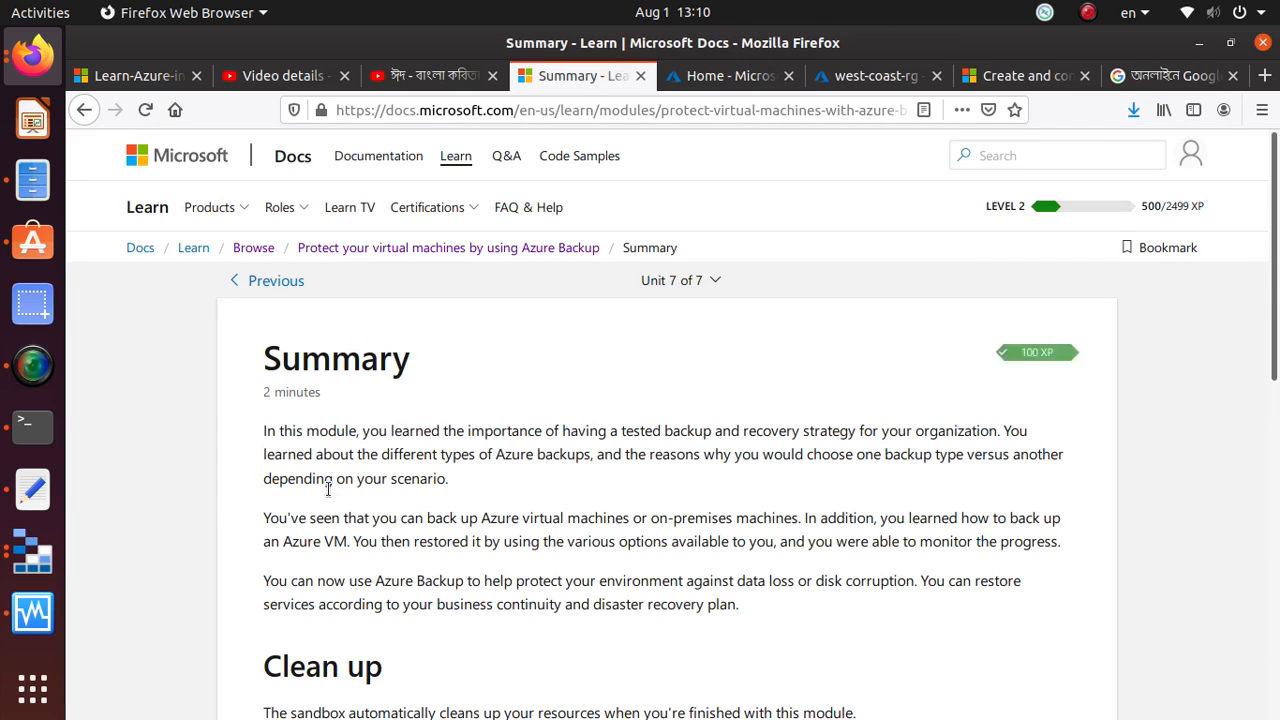
{"action": "scroll", "coordinate": [330, 490], "scroll_direction": "down", "scroll_amount": 10}
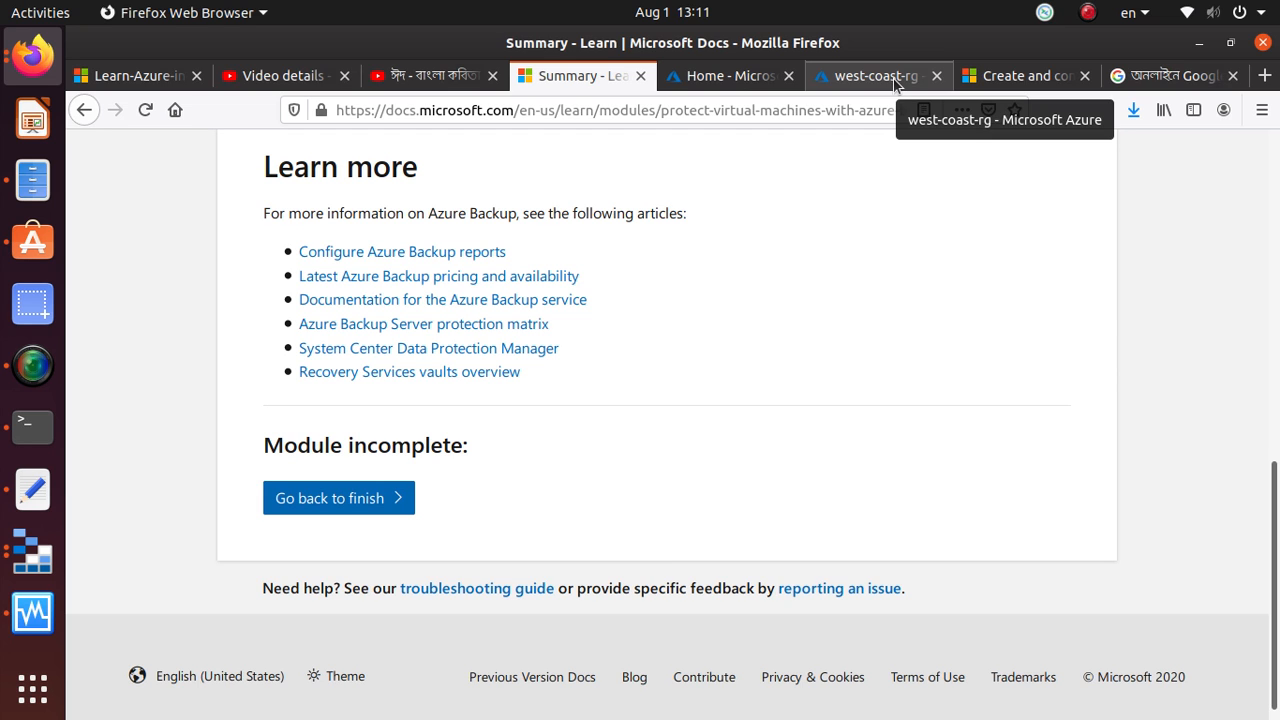
{"action": "left_click", "coordinate": [44, 360]}
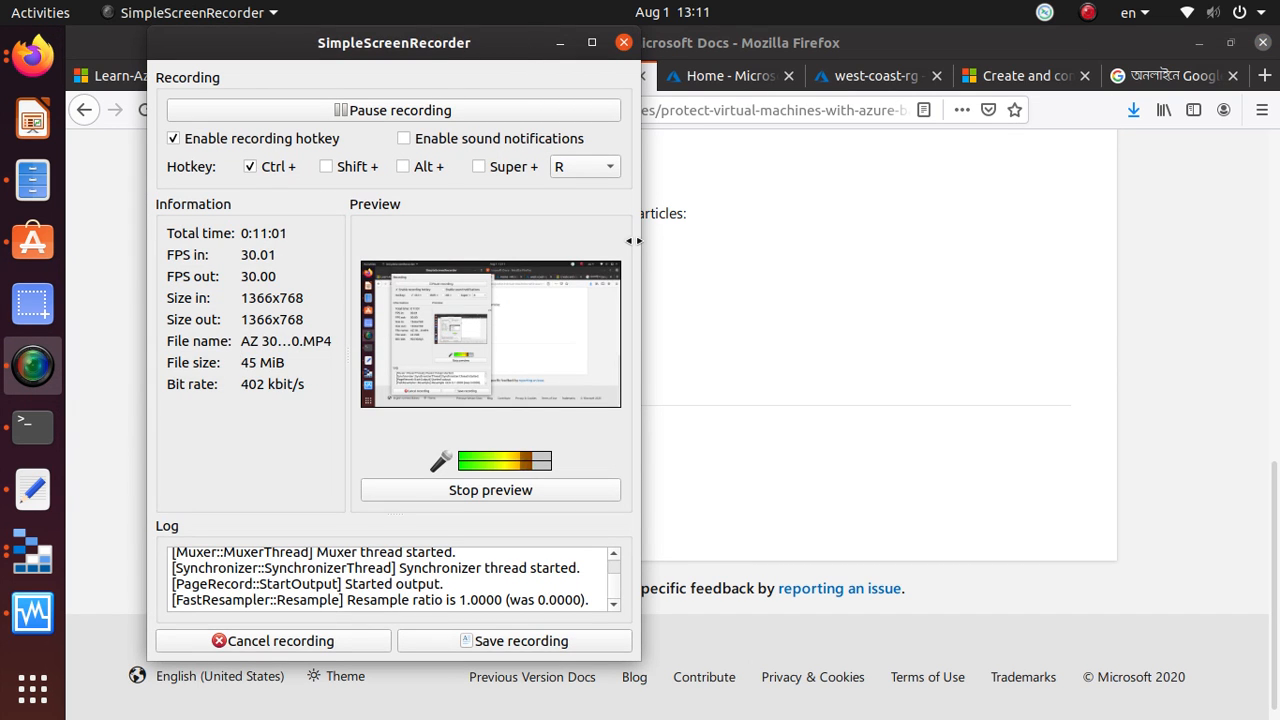
{"action": "left_click_drag", "start_coordinate": [637, 242], "coordinate": [766, 242]}
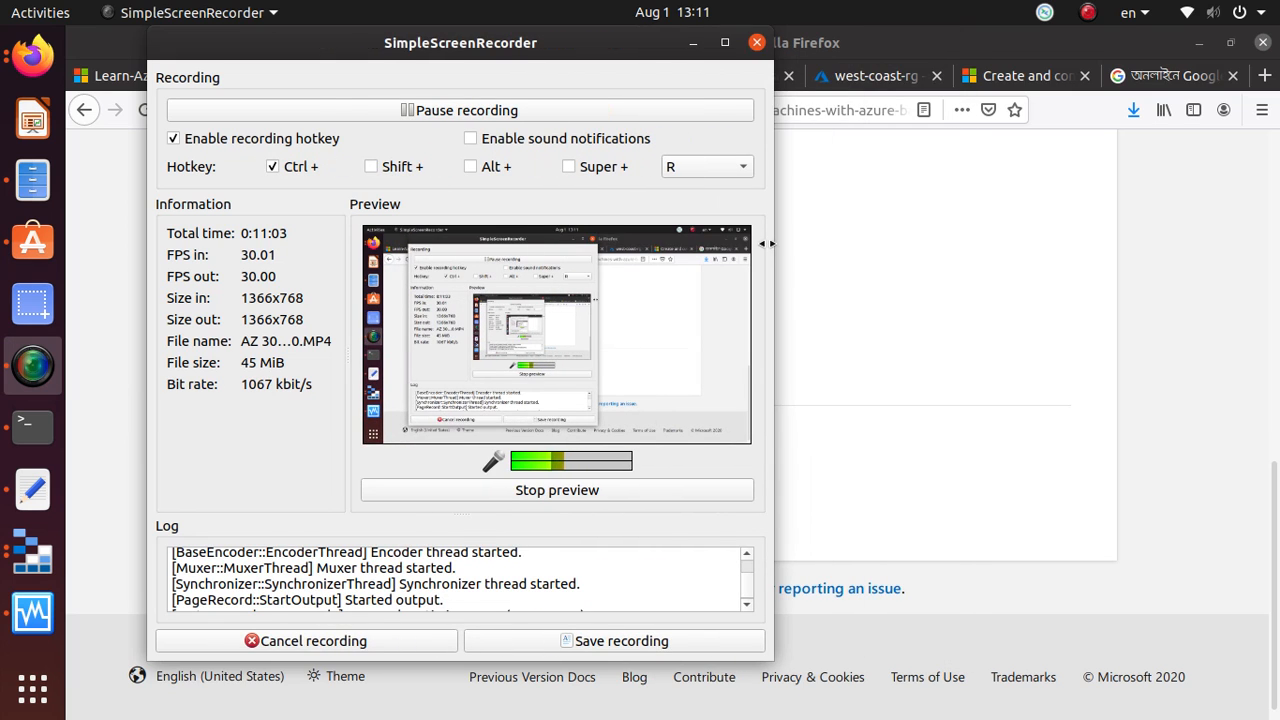